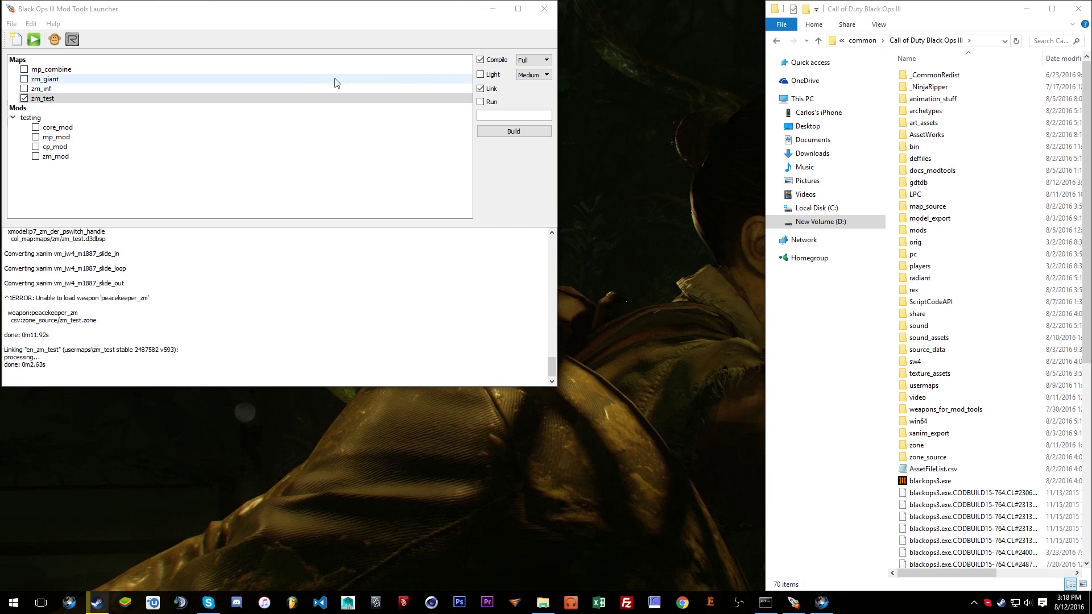
Open the Asset Property Editor from the mod tools launcher.
click(485, 106)
click(481, 102)
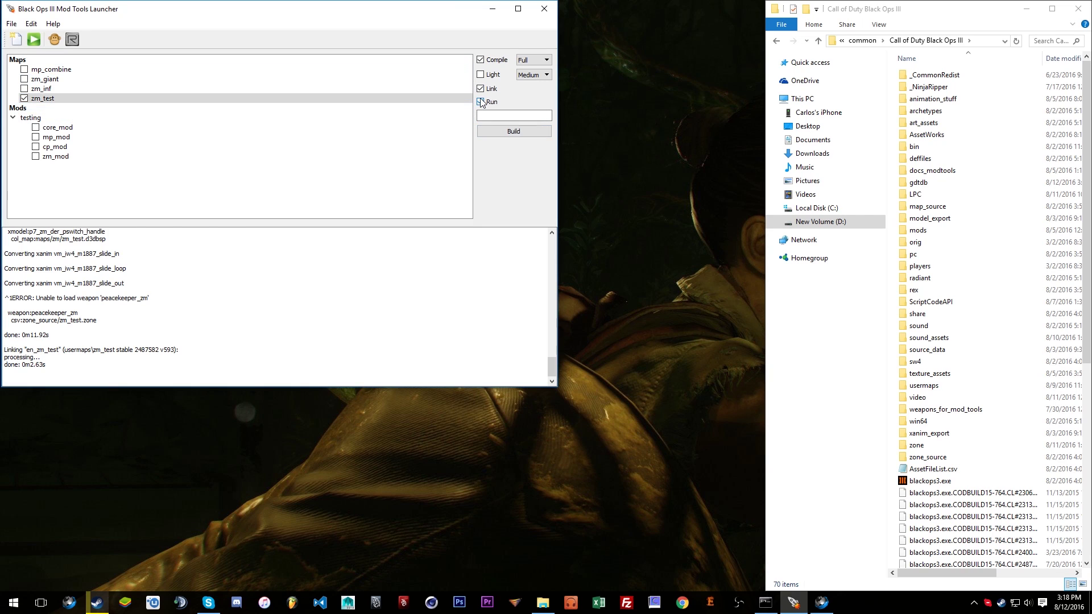
click(71, 39)
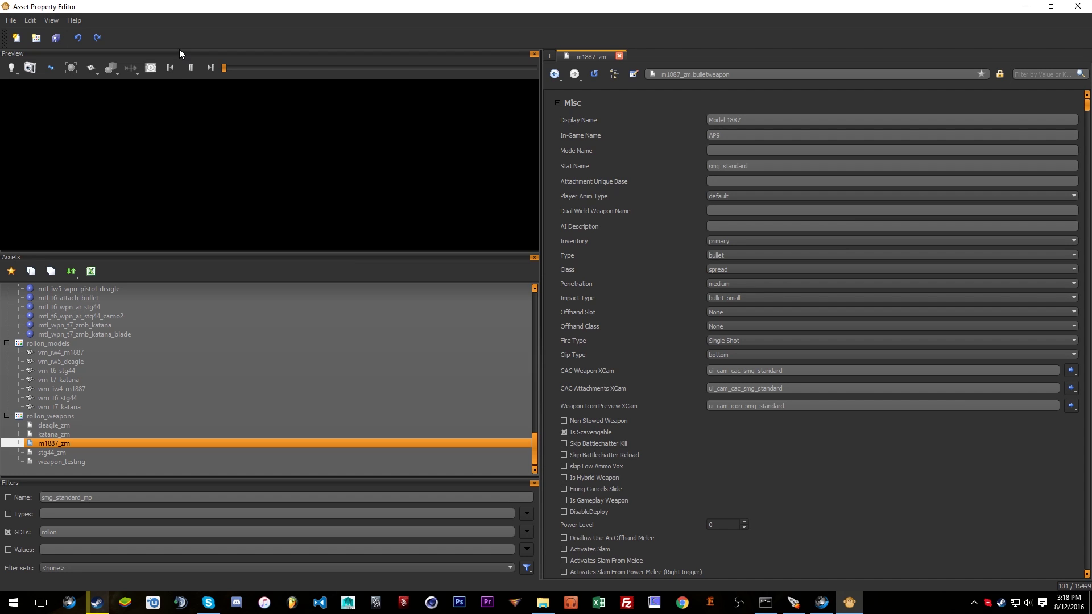
Look through the filtered rollon assets, from the animations to the materials, models and weapons.
scroll(269, 435, up, 20)
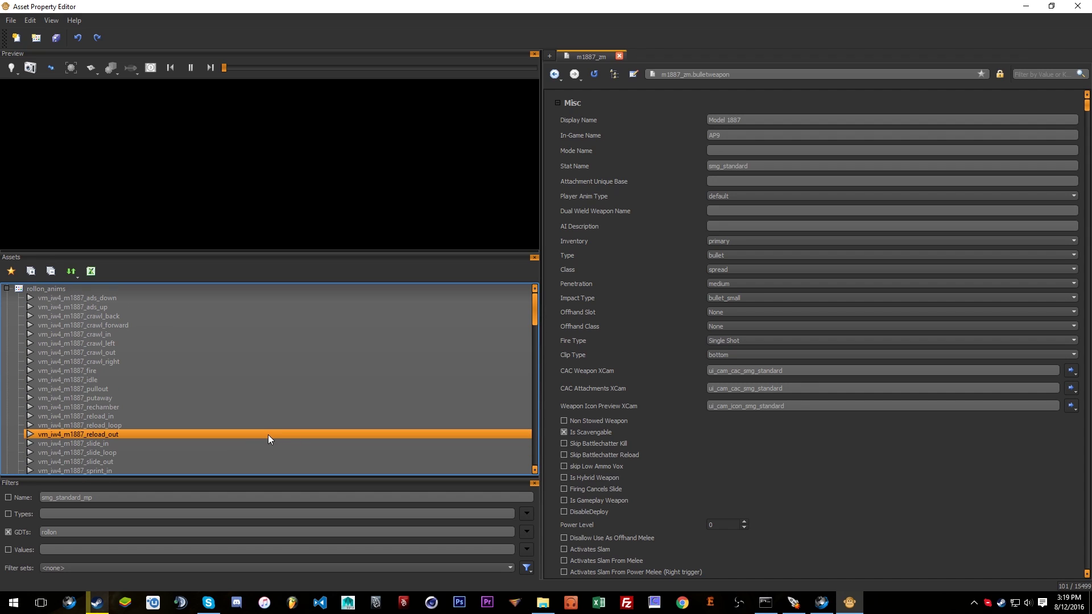
scroll(161, 361, down, 20)
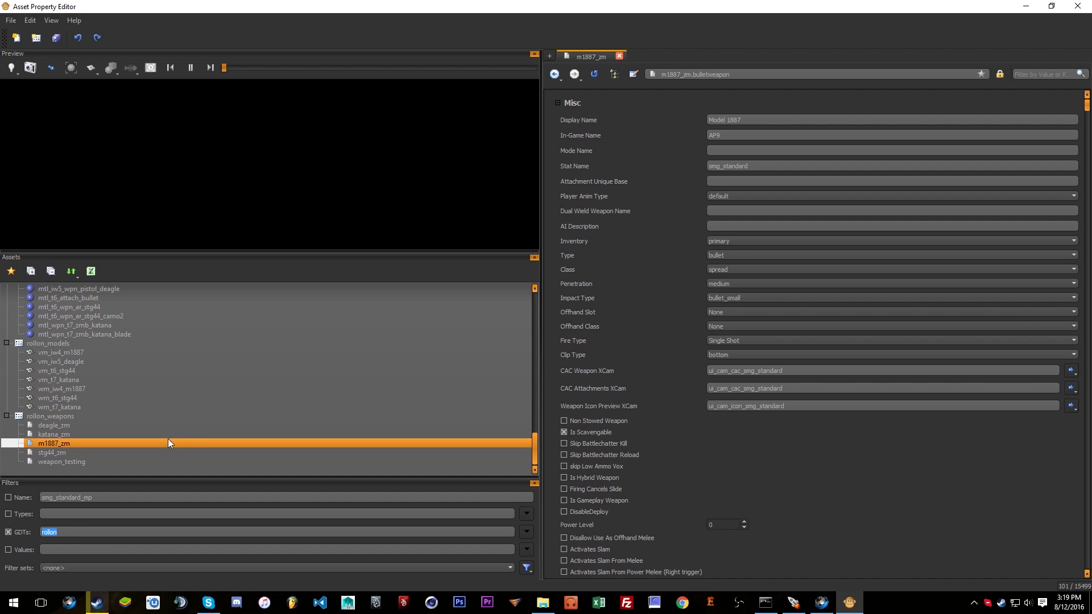
ctrl+click(167, 454)
scroll(163, 451, up, 3)
scroll(164, 451, down, 3)
scroll(164, 452, up, 1)
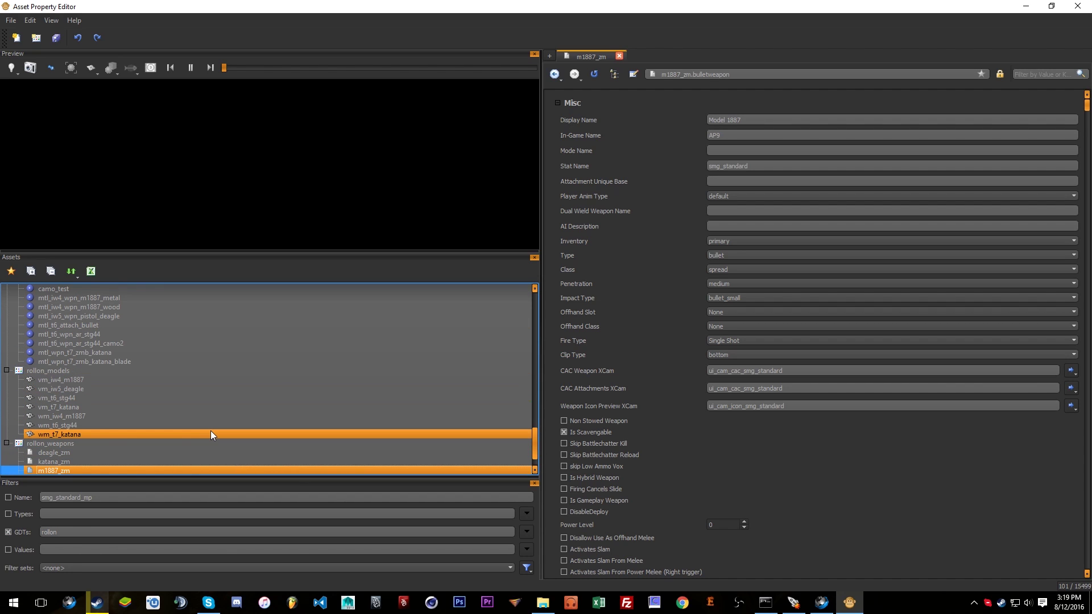
scroll(211, 432, up, 7)
scroll(210, 431, up, 10)
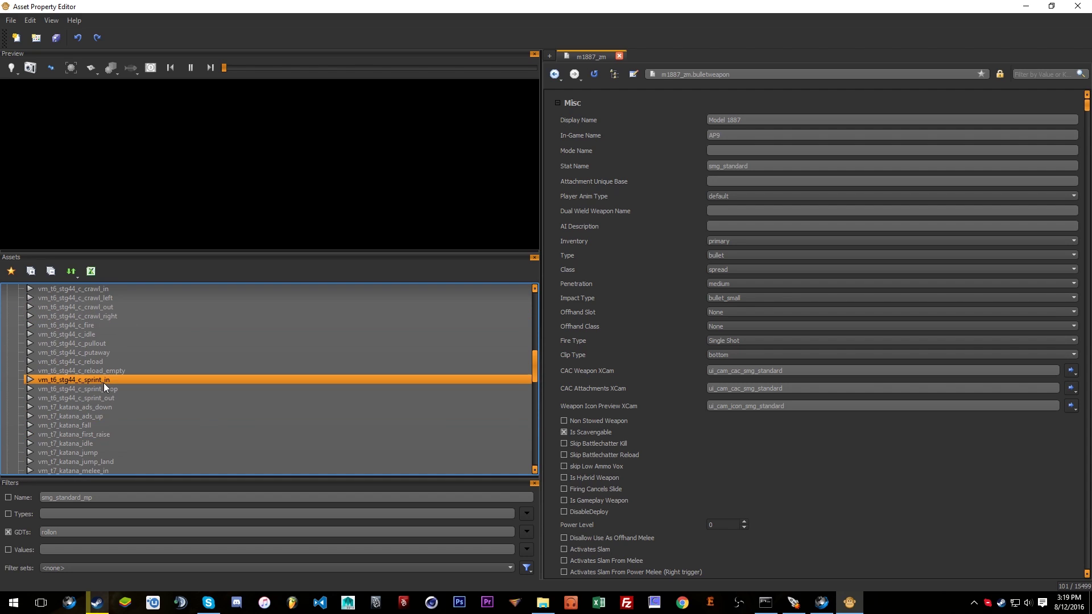
scroll(345, 329, down, 3)
scroll(214, 417, down, 10)
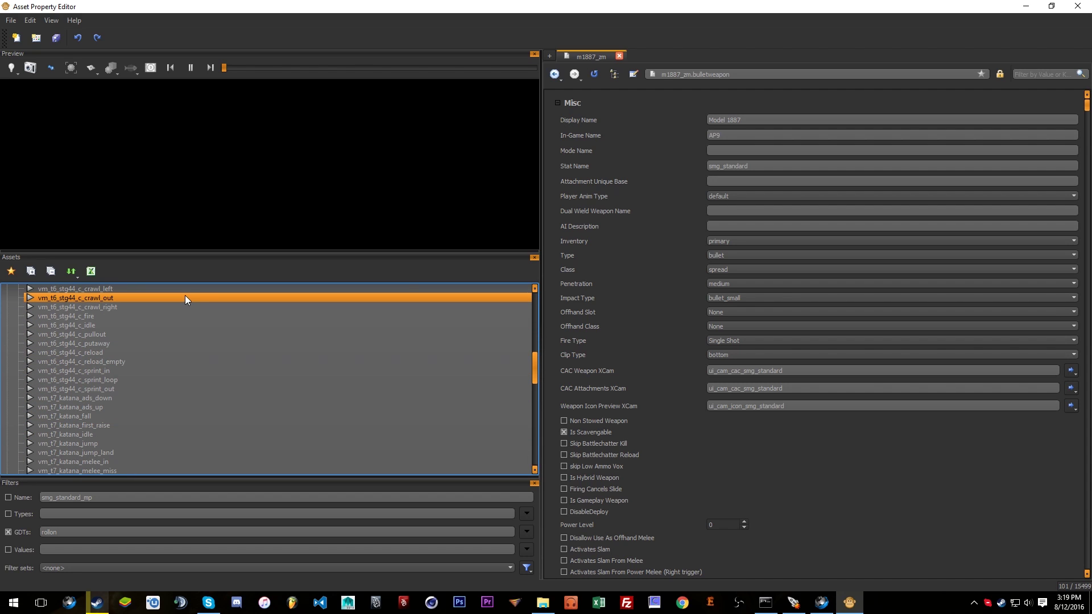
scroll(46, 334, up, 13)
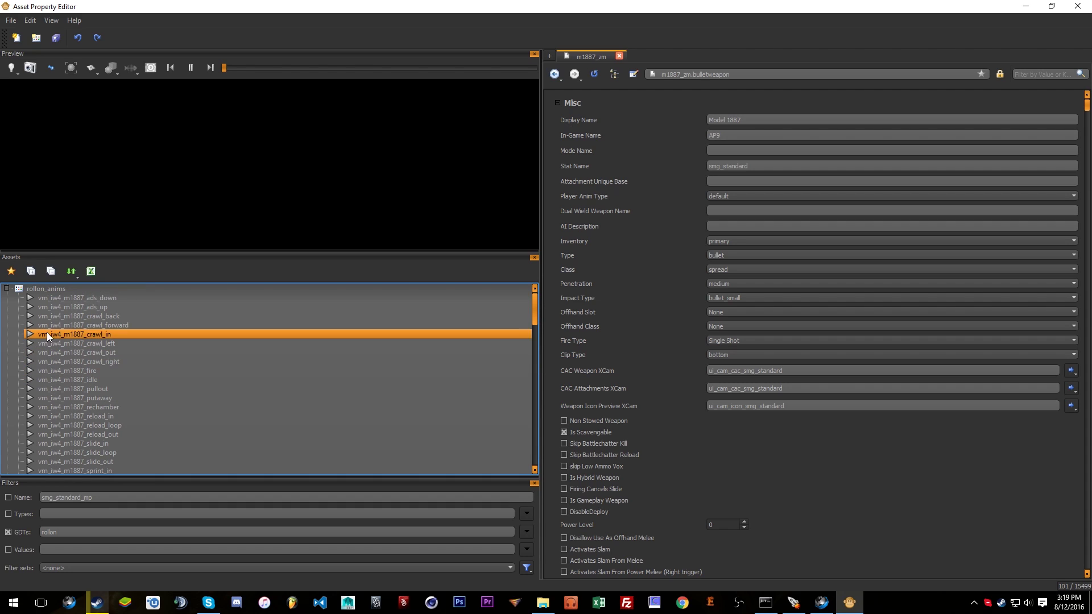
Collapse the rollon_anims group and leave rollon_images expanded after checking it against the rollon_materials group.
click(7, 289)
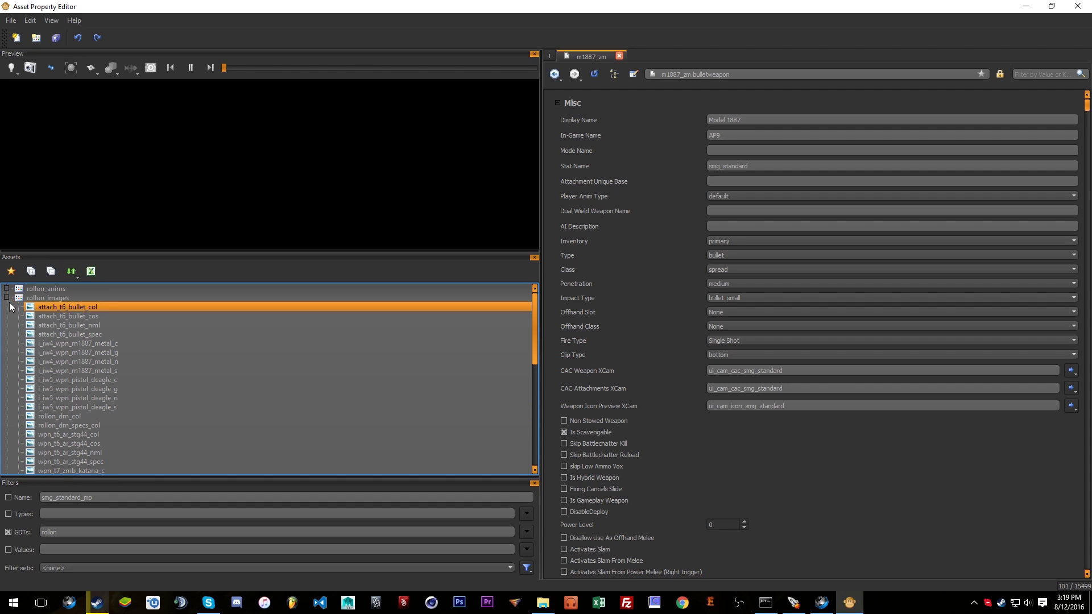
click(6, 298)
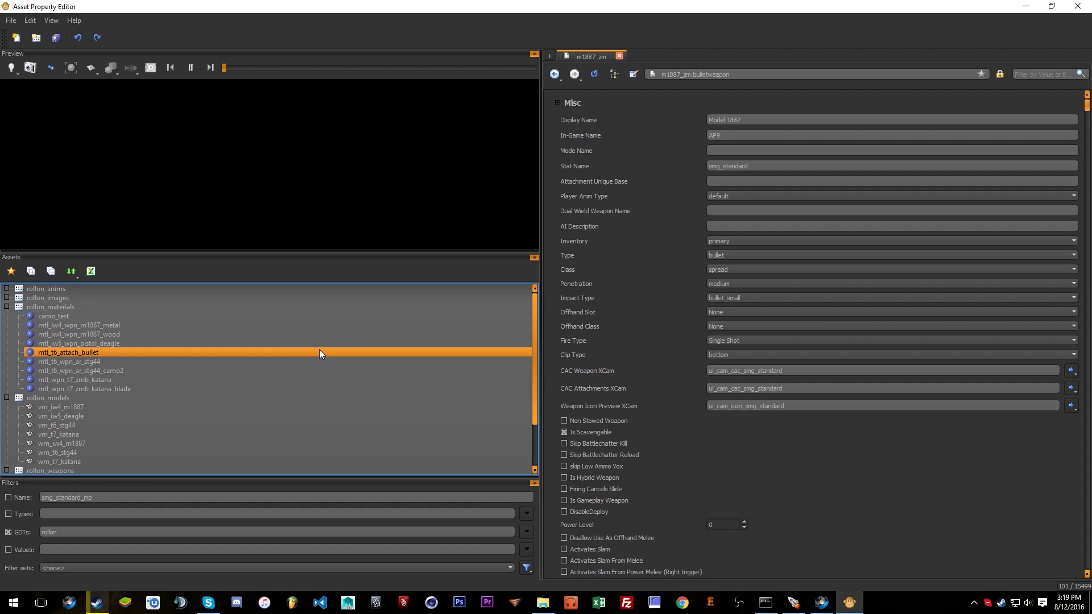
click(6, 298)
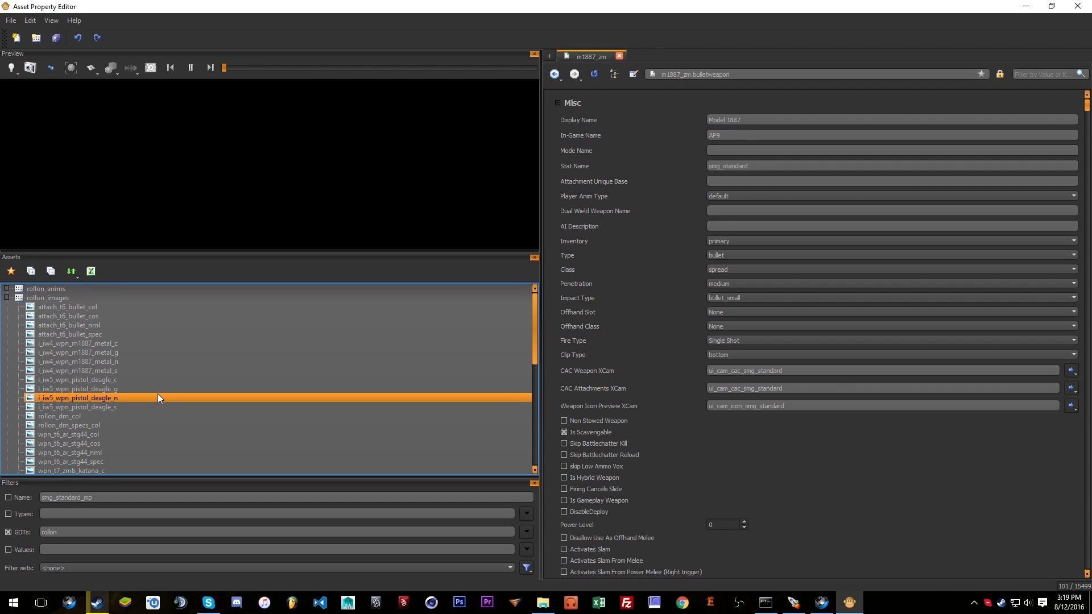
click(7, 298)
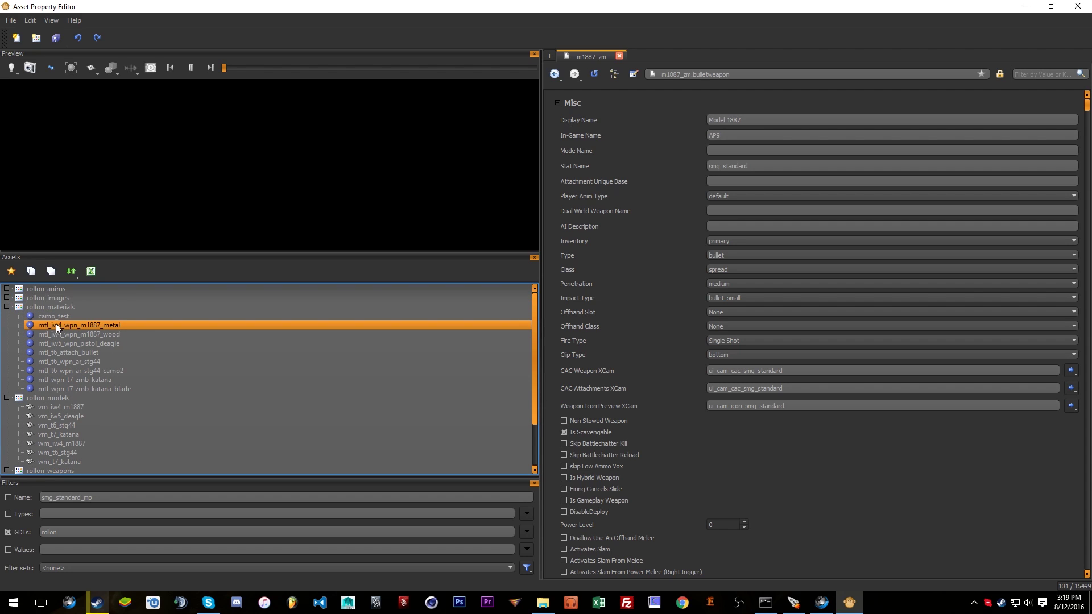
click(6, 298)
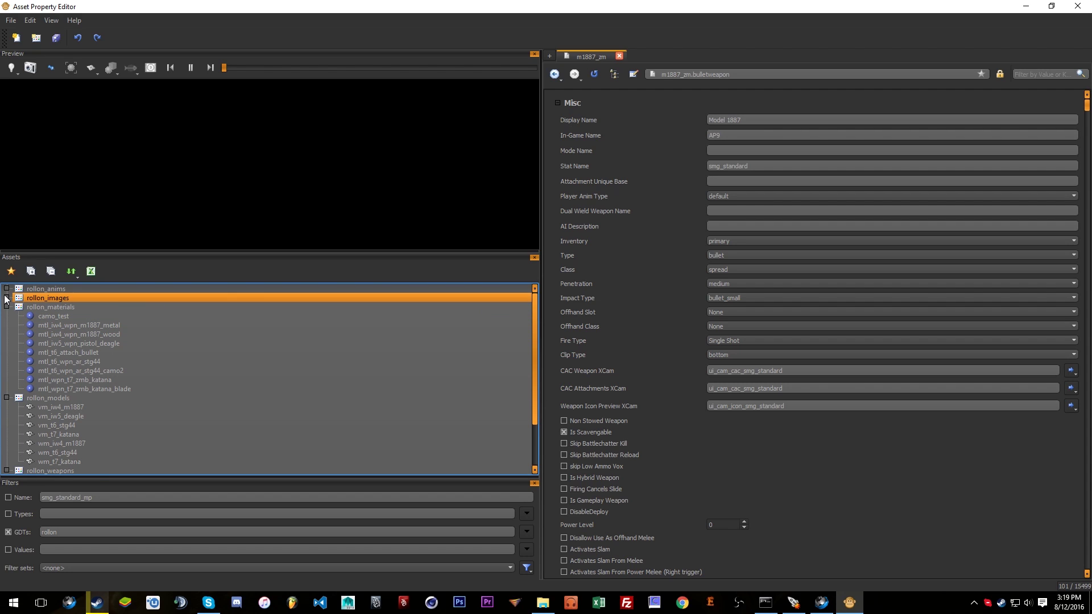
Open the image asset i_iw4_wpn_m1887_metal_c and review its available Image Usage options without changing them.
click(116, 343)
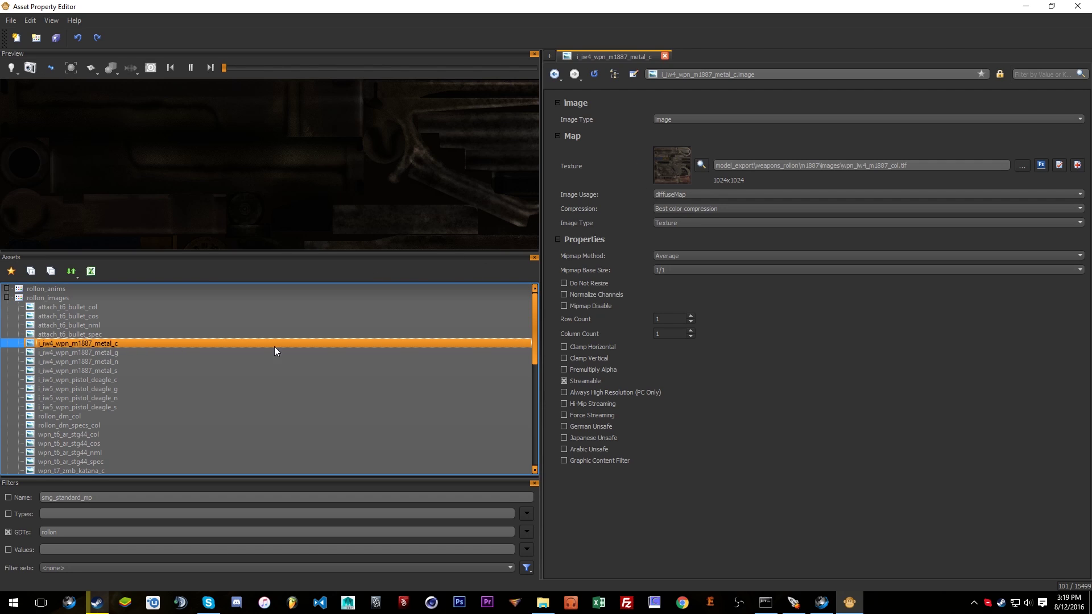
click(681, 195)
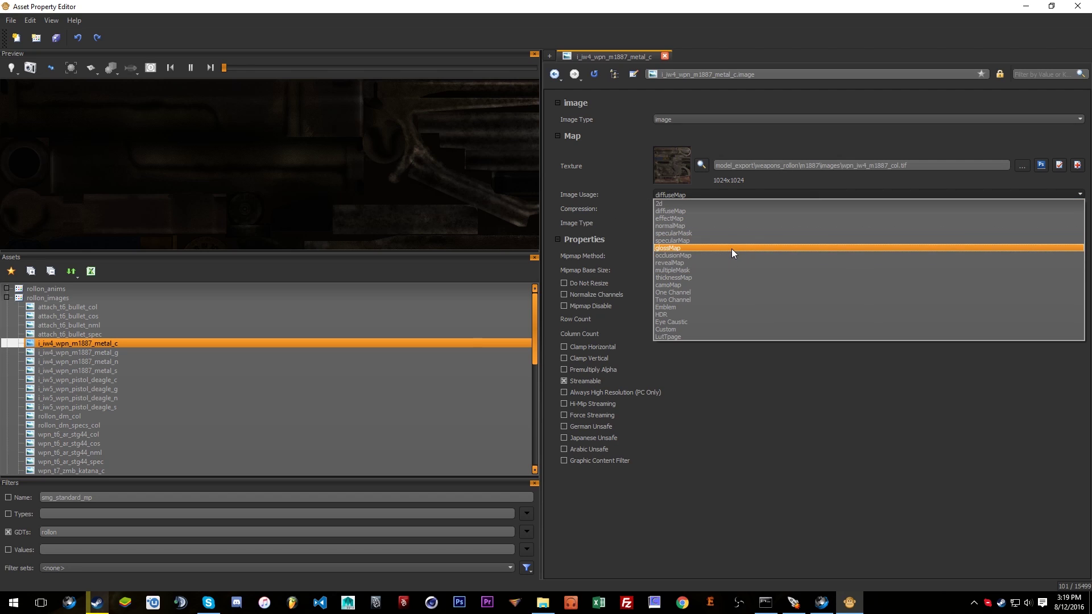
click(731, 367)
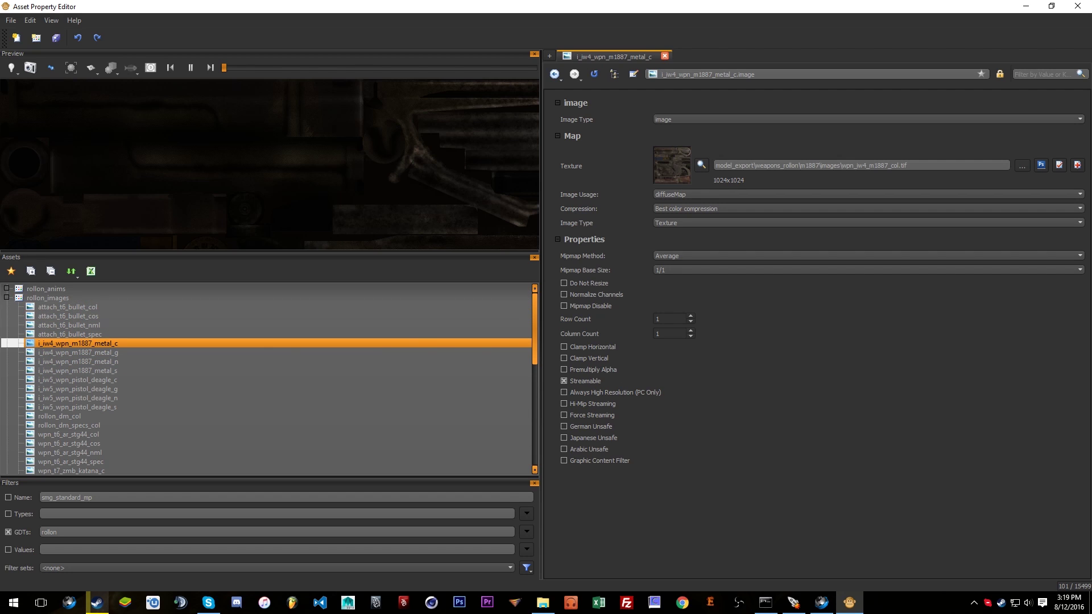
Collapse rollon_images, open the material mtl_iw4_wpn_m1887_metal and examine its preview sphere from several angles.
click(6, 298)
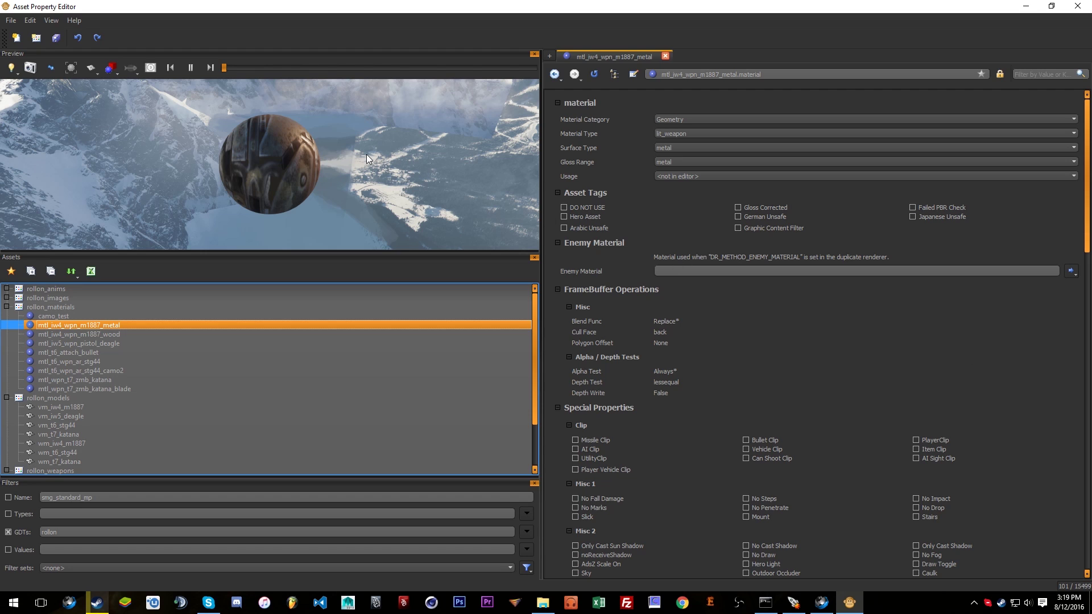
alt+drag(308, 146, 349, 156)
alt+right_drag(350, 156, 287, 156)
mouse_move(287, 155)
alt+mouse_down()
mouse_move(273, 173)
mouse_move(288, 176)
alt+mouse_up()
mouse_move(287, 181)
alt+middle_down()
mouse_move(287, 194)
mouse_move(287, 175)
alt+middle_up()
mouse_move(227, 161)
alt+mouse_down()
mouse_move(273, 147)
mouse_move(232, 161)
alt+mouse_up()
mouse_move(283, 121)
alt+right_down()
mouse_move(319, 120)
mouse_move(293, 121)
alt+right_up()
alt+right_drag(273, 160, 265, 159)
alt+middle_drag(272, 156, 238, 170)
Cycle the material preview's lighting through Morning, Day and Sunset, and leave it set to Night.
right_click(212, 125)
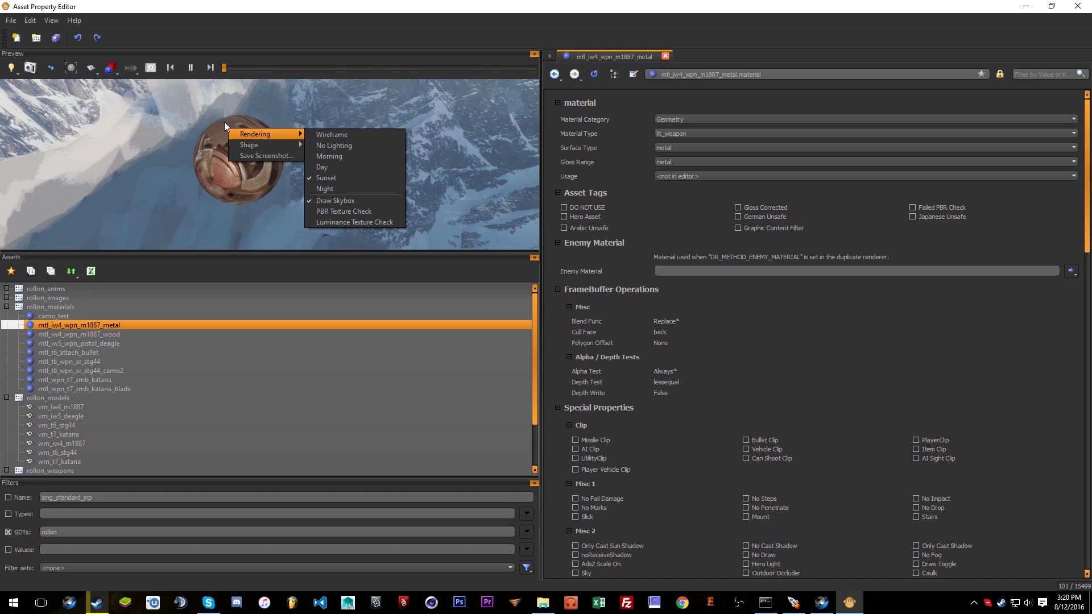
mouse_move(267, 127)
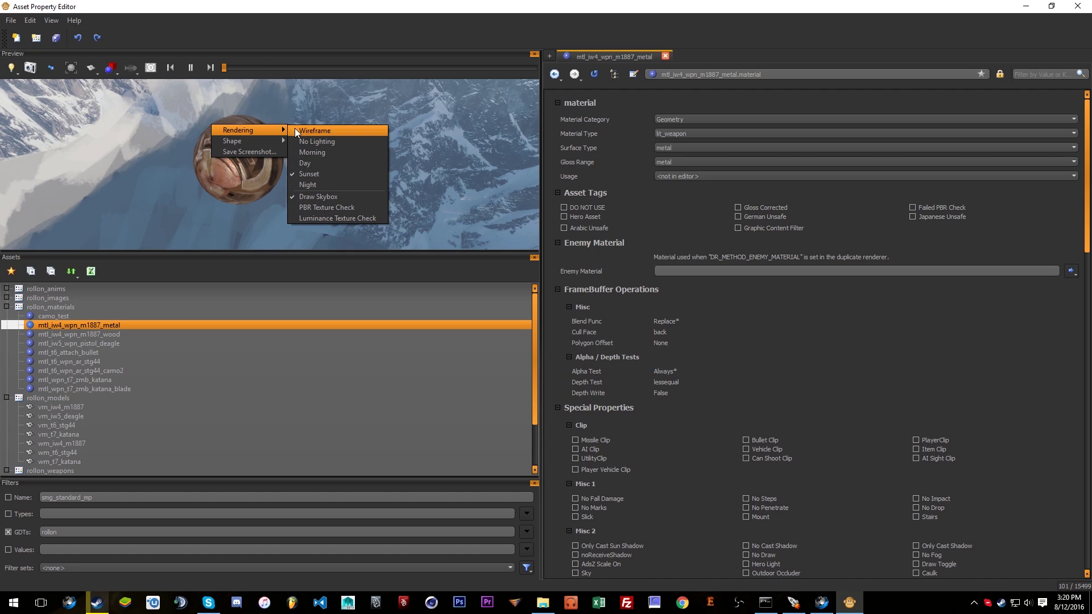
click(353, 152)
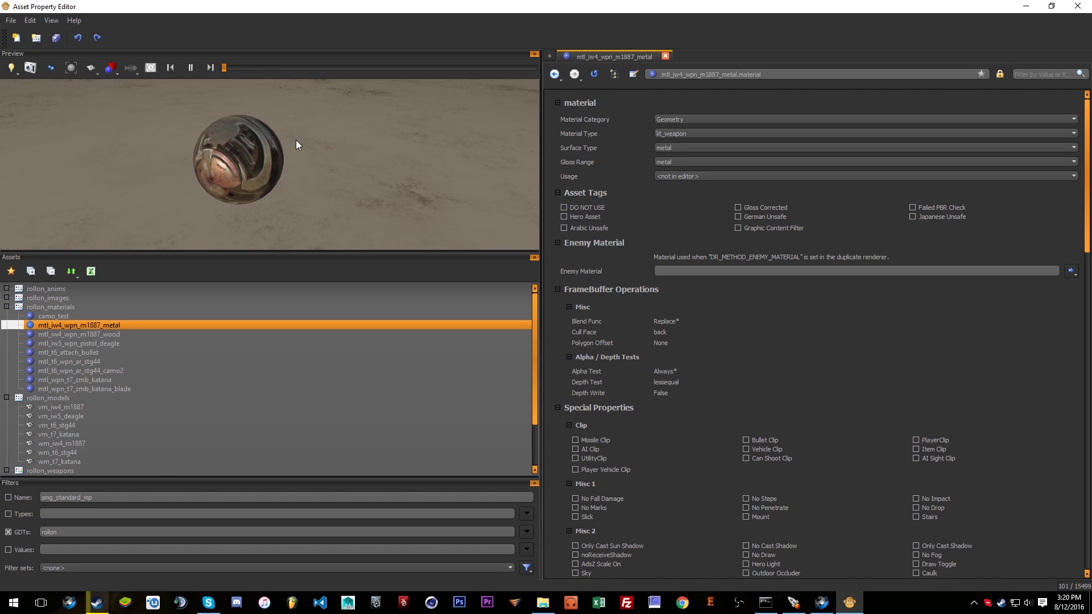
right_click(237, 131)
mouse_move(267, 137)
click(353, 174)
right_click(254, 127)
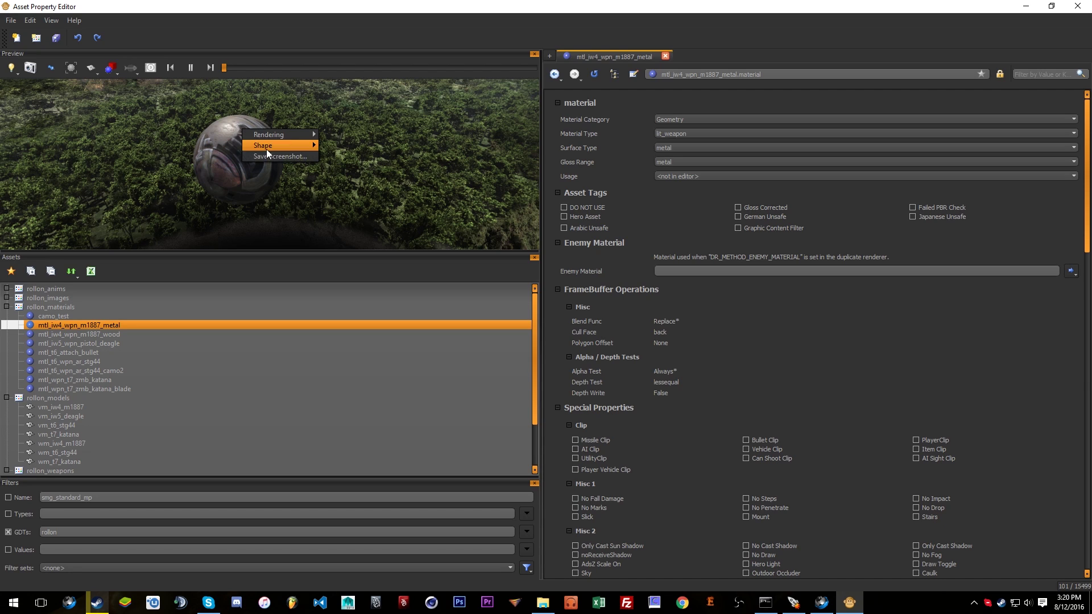
mouse_move(301, 134)
click(353, 173)
right_click(258, 128)
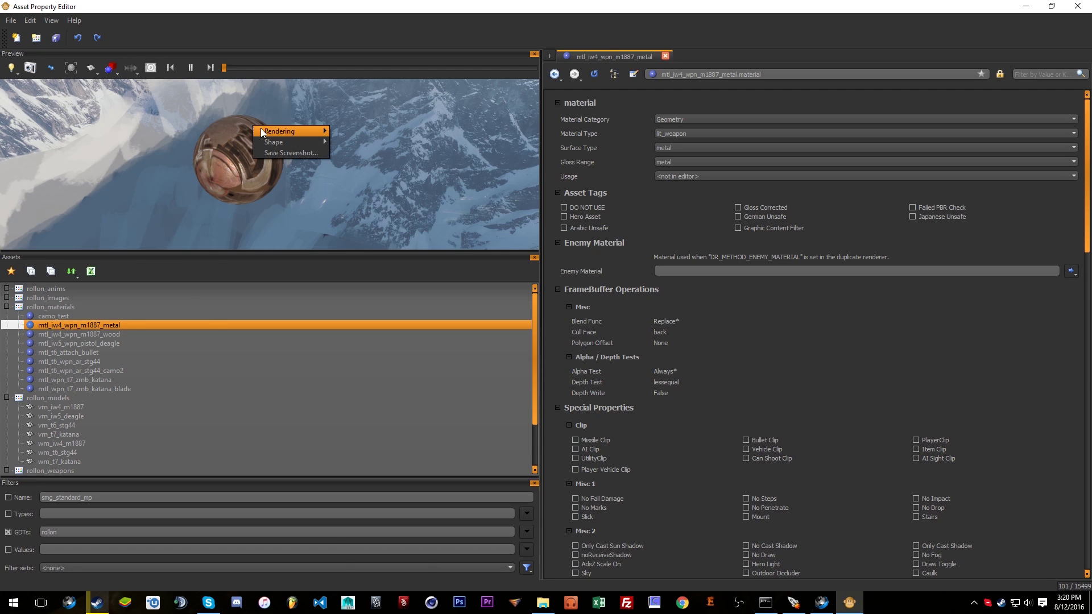
click(355, 174)
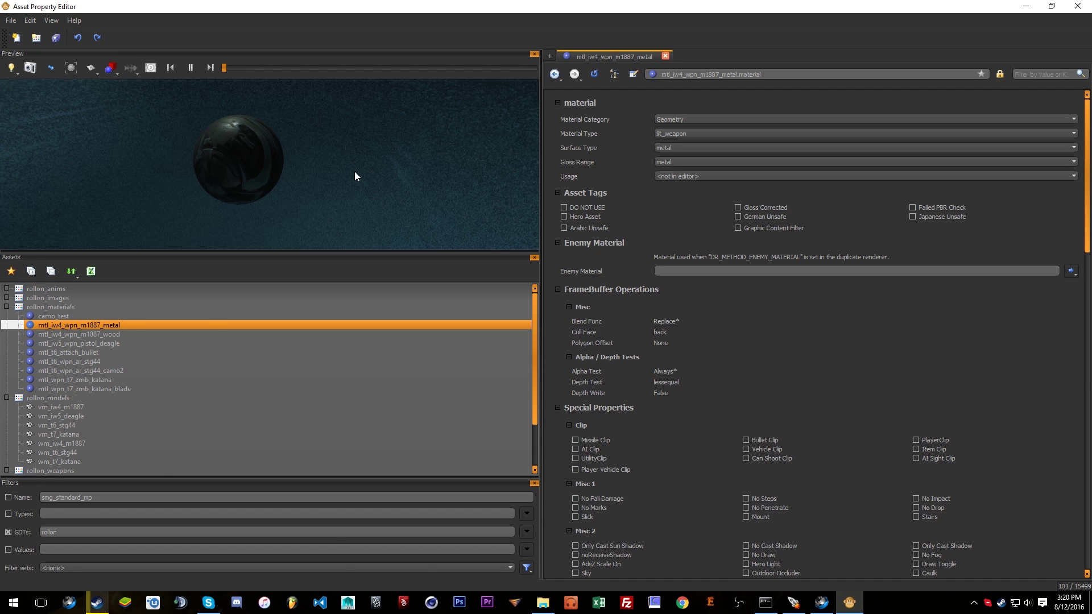
Set the material preview's shape to Monkey and examine the metal material on it from different angles.
right_click(219, 132)
mouse_move(256, 148)
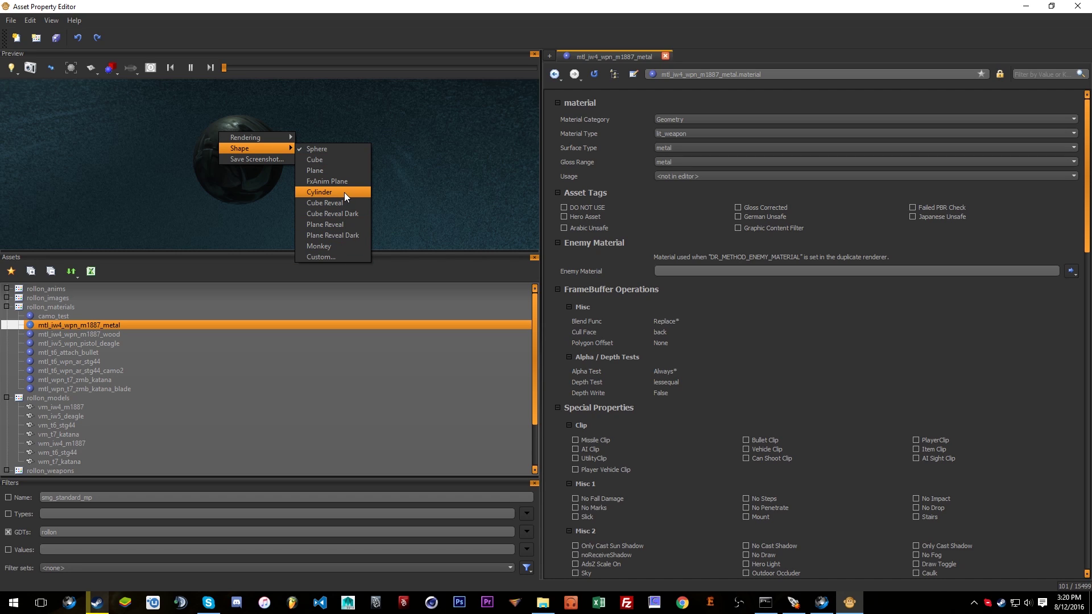
click(338, 248)
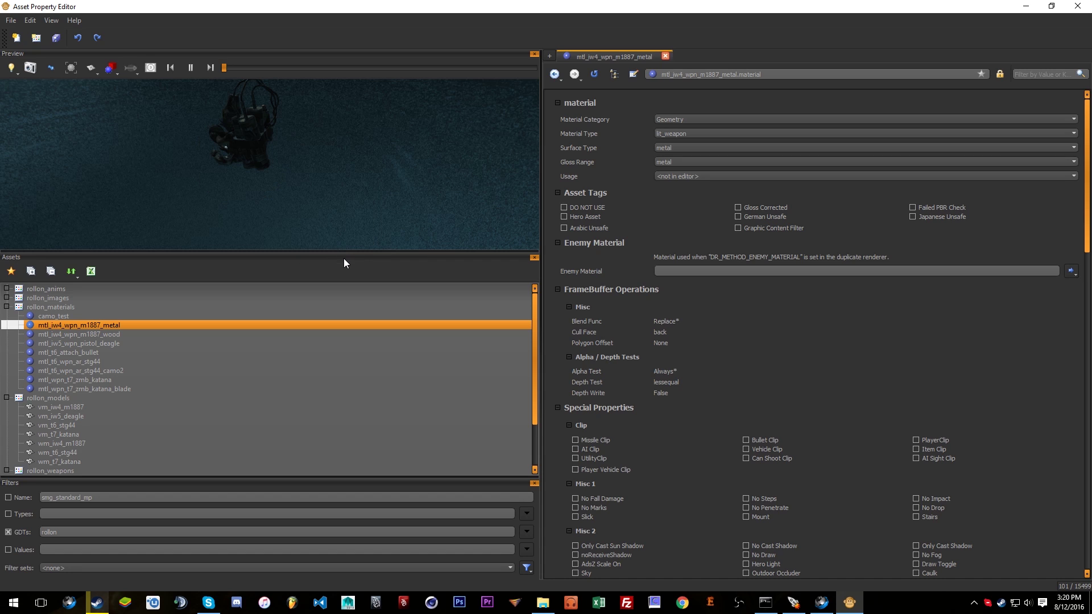
alt+drag(238, 135, 236, 141)
alt+right_drag(221, 135, 225, 146)
alt+middle_drag(221, 136, 227, 153)
mouse_move(215, 146)
alt+mouse_down()
mouse_move(222, 132)
mouse_move(214, 153)
alt+mouse_up()
alt+right_drag(214, 153, 288, 213)
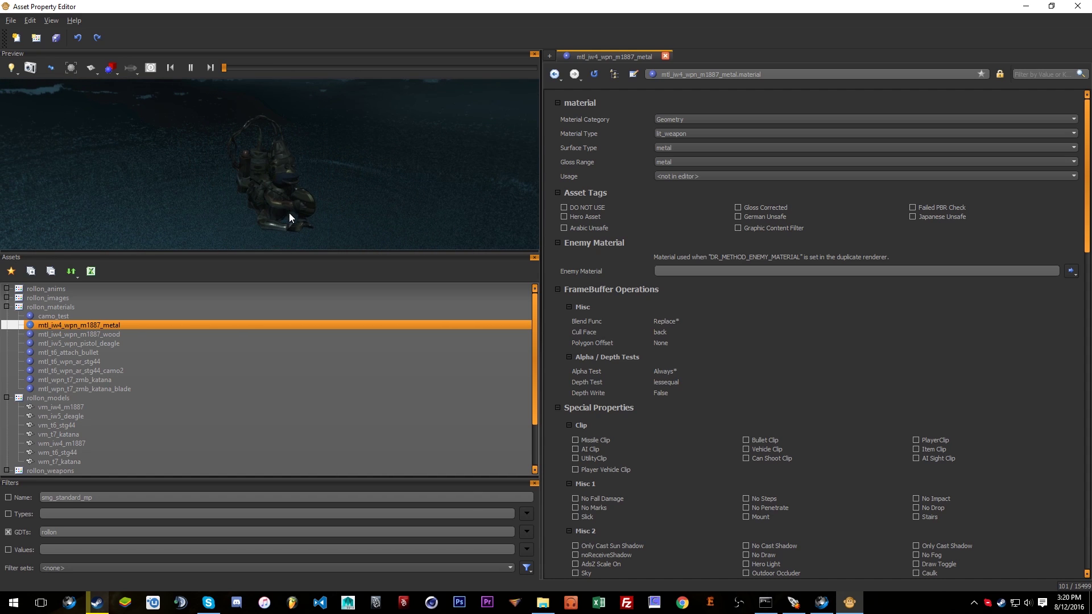
Set the material preview's shape to Plane and view the m1887 metal texture from above.
right_click(263, 146)
mouse_move(307, 164)
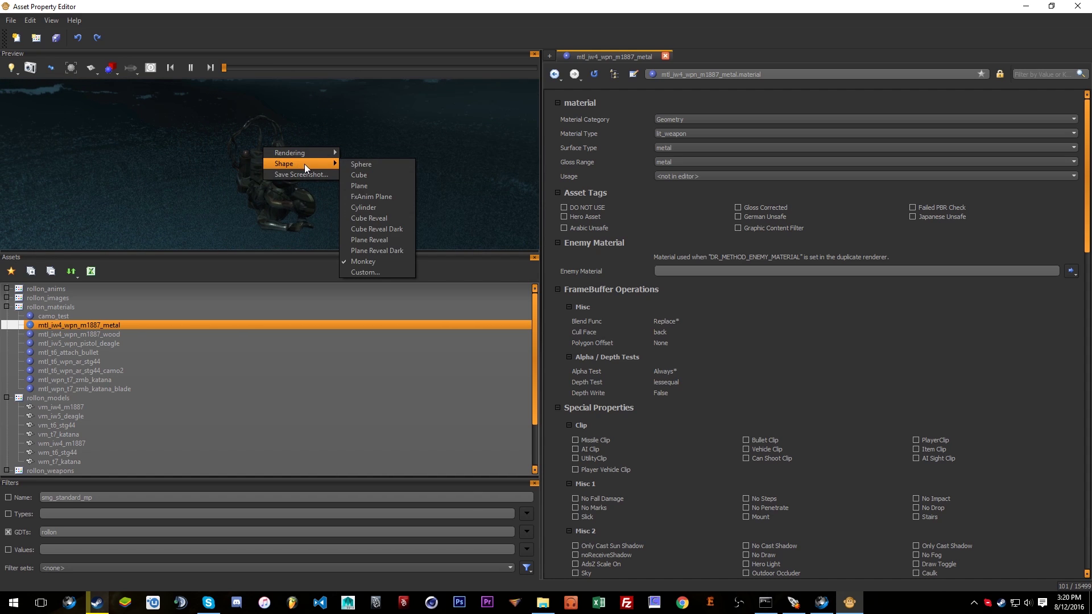
click(372, 186)
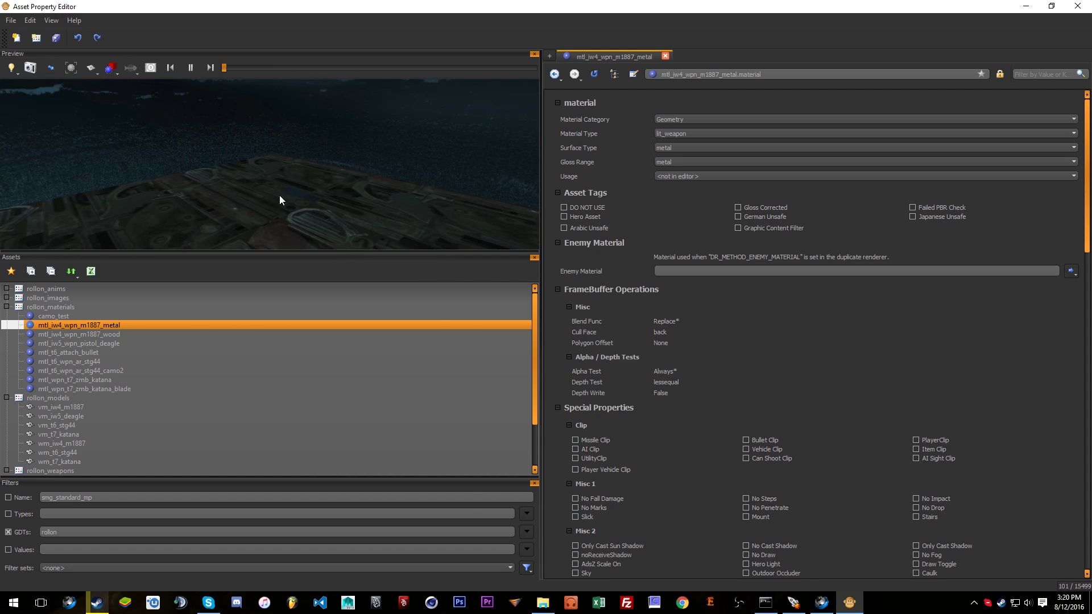
alt+drag(269, 165, 370, 156)
drag(253, 174, 306, 240)
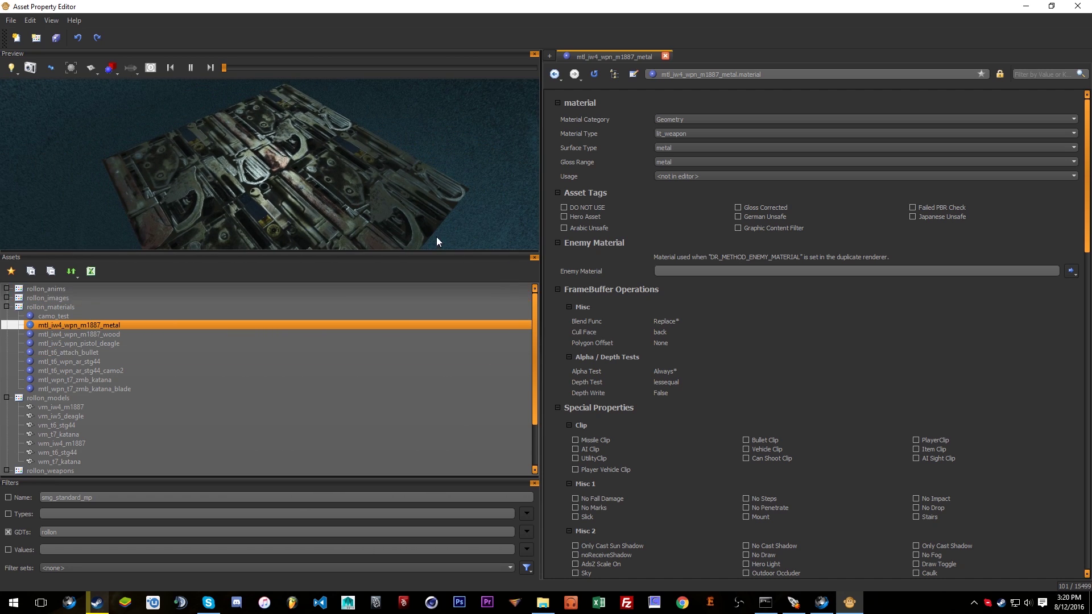
Enlarge the preview area to examine the metal plane up close, and reduce its height again.
drag(524, 254, 626, 376)
scroll(442, 329, down, 5)
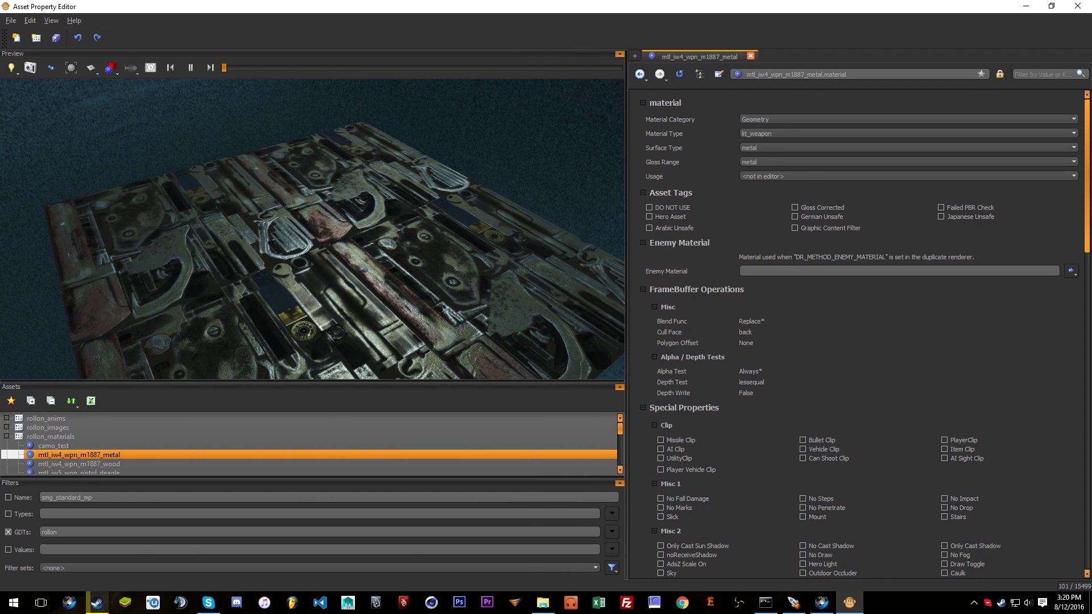
drag(442, 329, 285, 405)
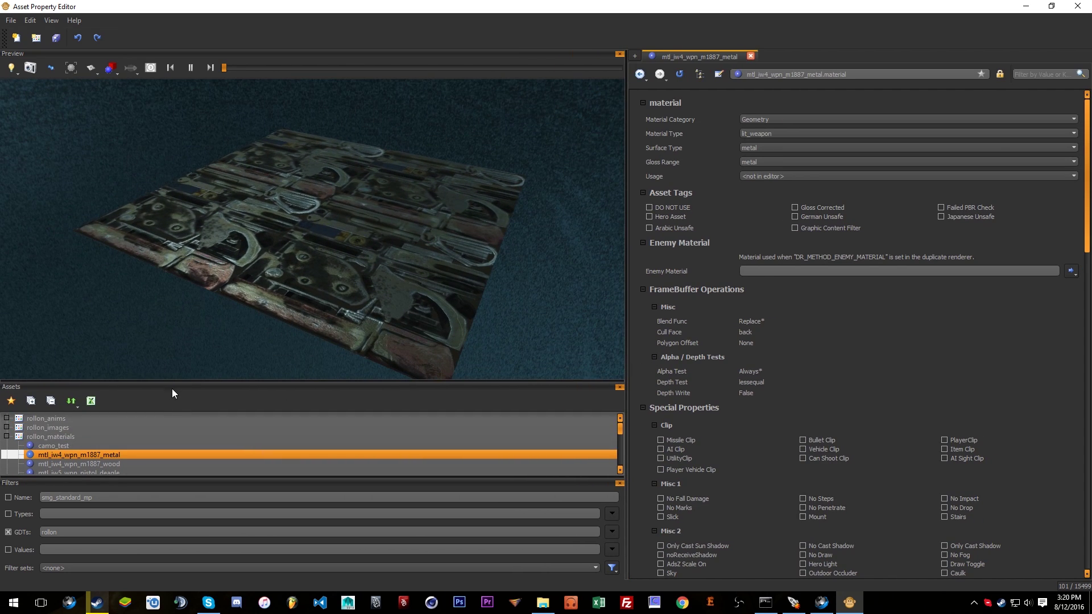
drag(171, 383, 180, 247)
Preview the model vm_iw5_deagle, the material mtl_t6_wpn_ar_stg44 and the model vm_t6_stg44 in turn.
scroll(233, 363, down, 2)
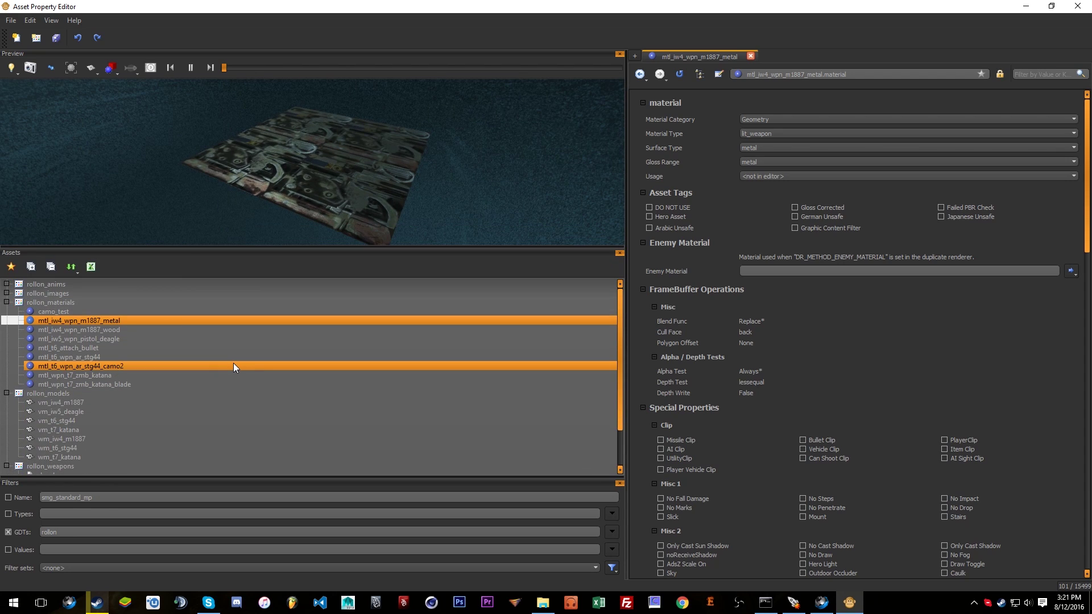
click(234, 366)
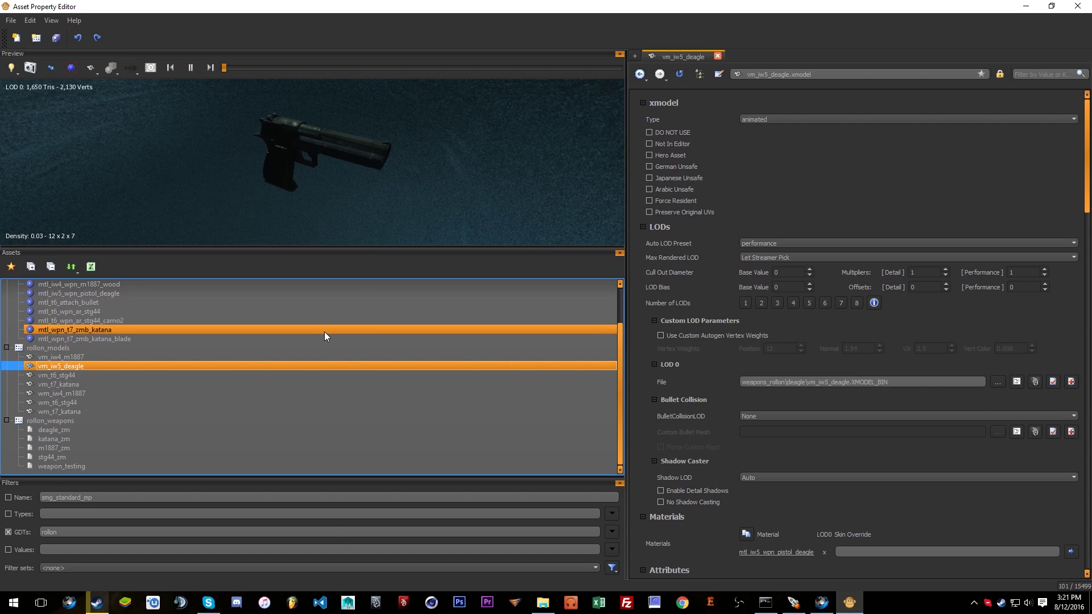
scroll(324, 332, up, 2)
click(313, 356)
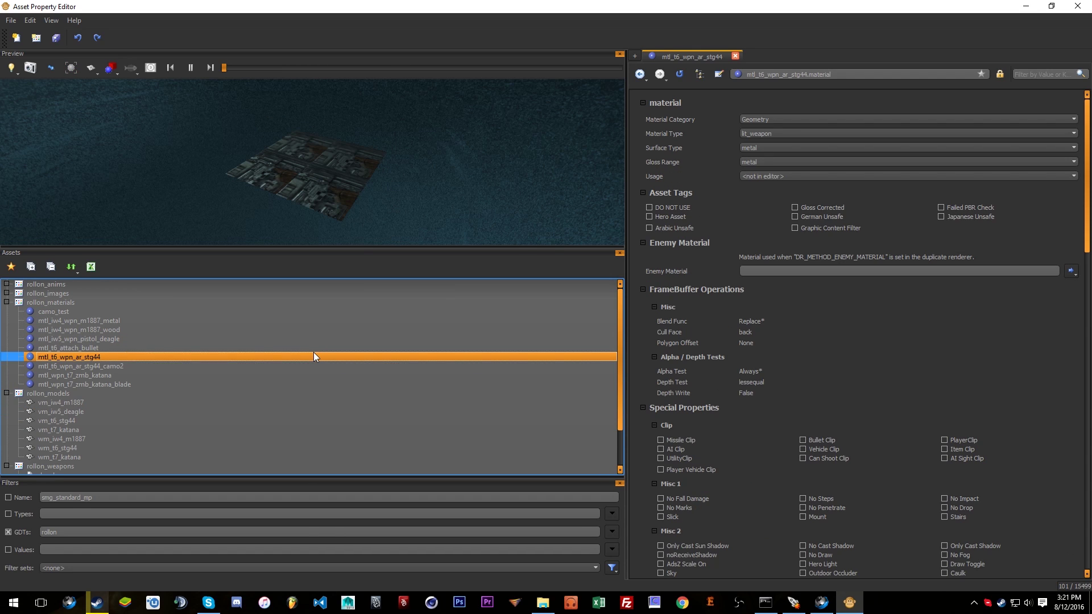
click(268, 420)
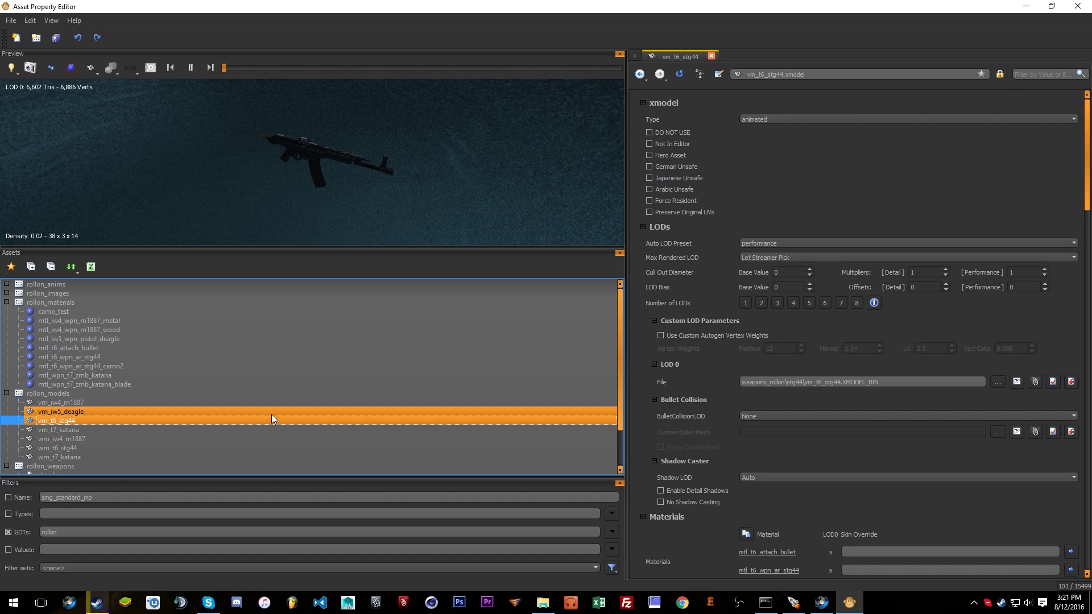
Examine the vm_t6_stg44 model from another angle in the preview and view the choices available for its model type.
right_drag(179, 188, 180, 192)
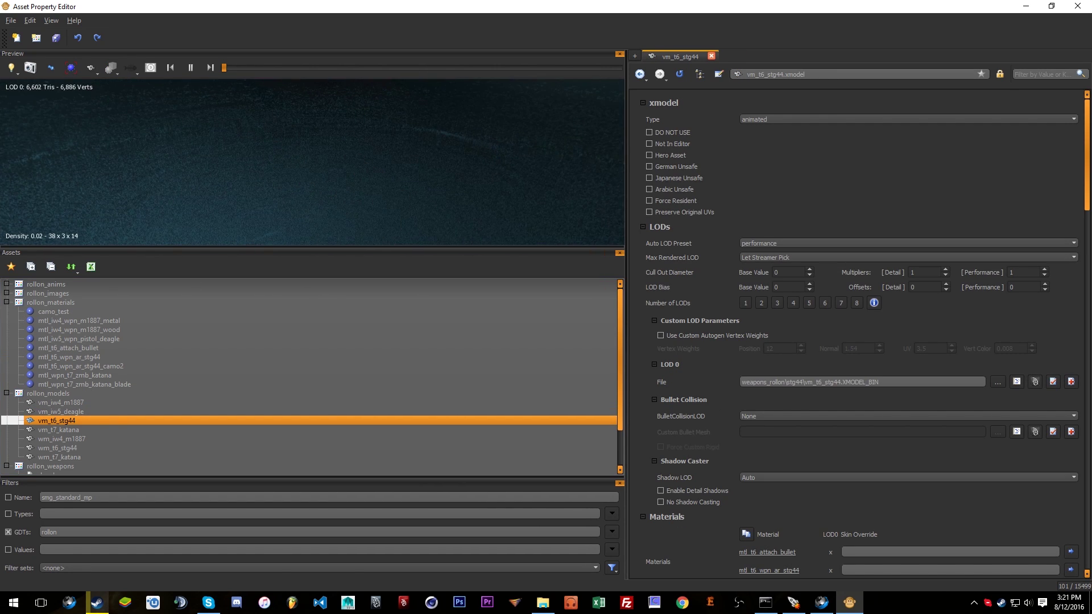
click(75, 420)
click(787, 180)
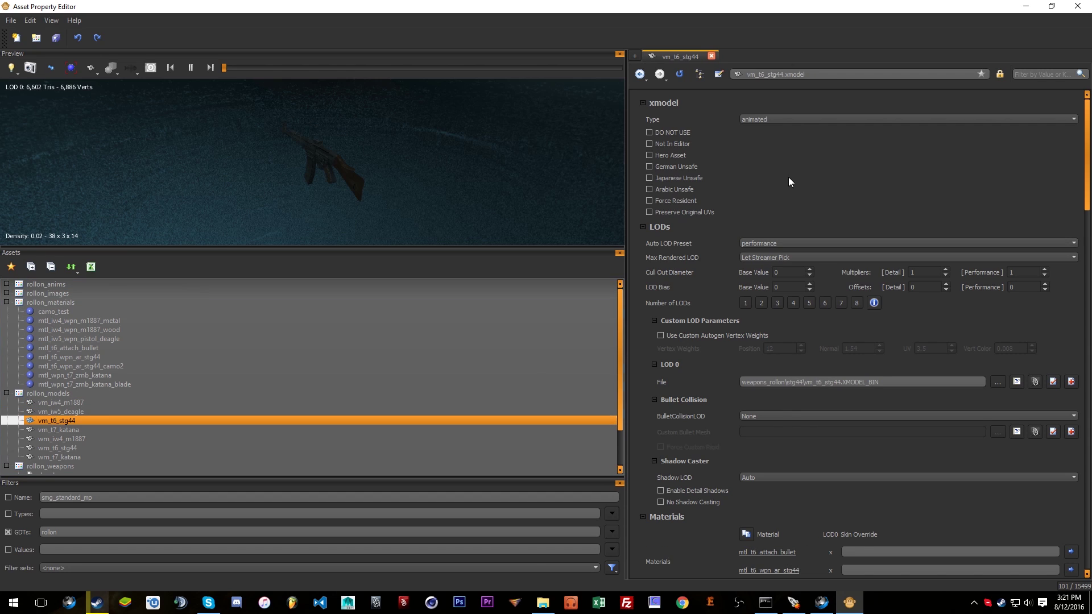
click(753, 120)
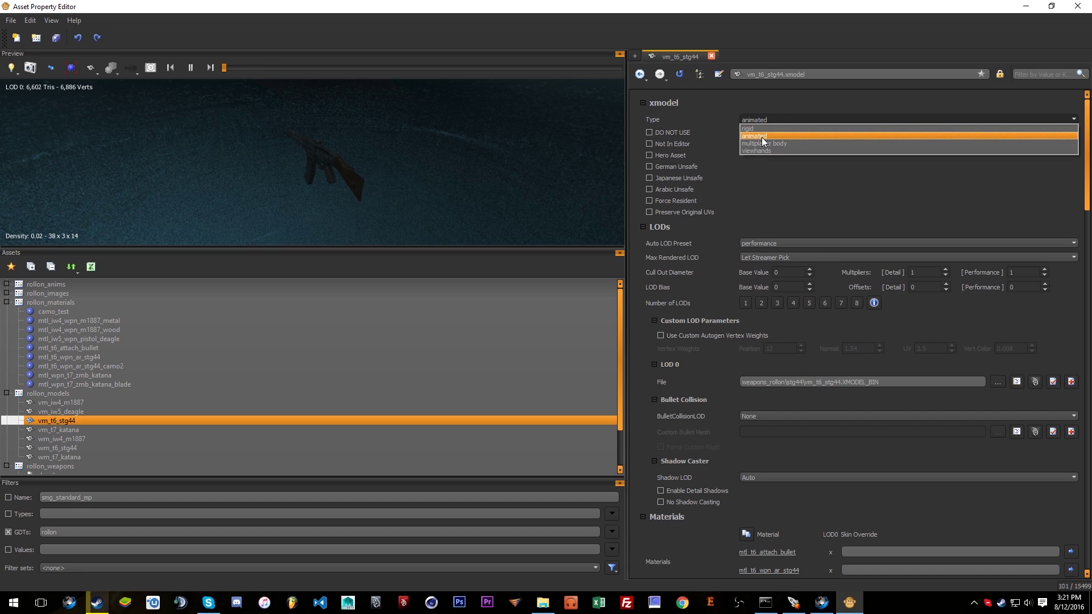
click(828, 182)
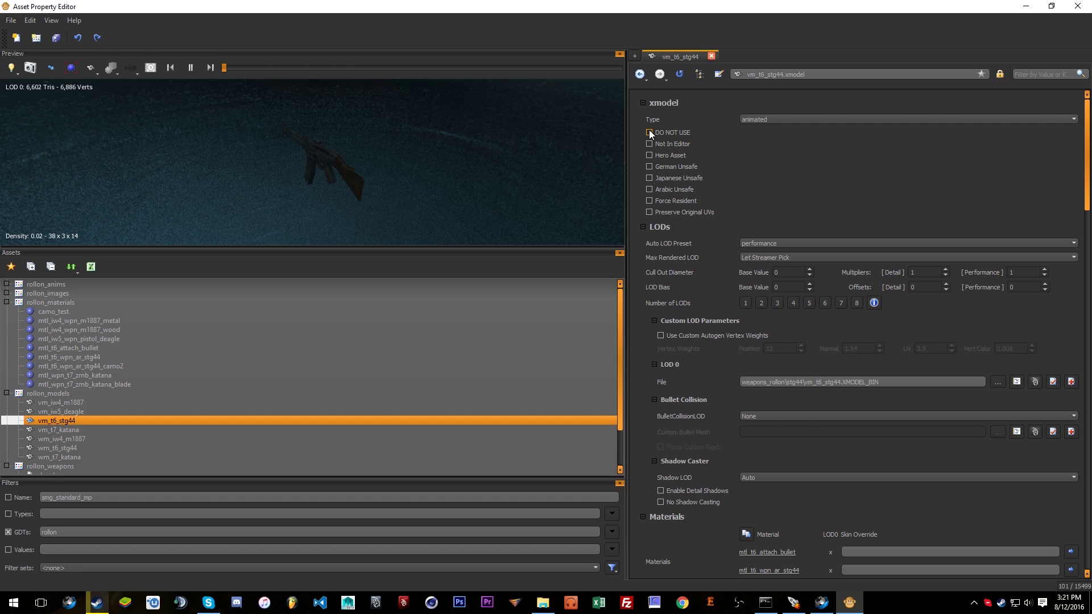
Review the vm_t6_stg44 flags and LOD settings, and look at the model files in its LOD 0 folder without choosing one.
mouse_move(649, 131)
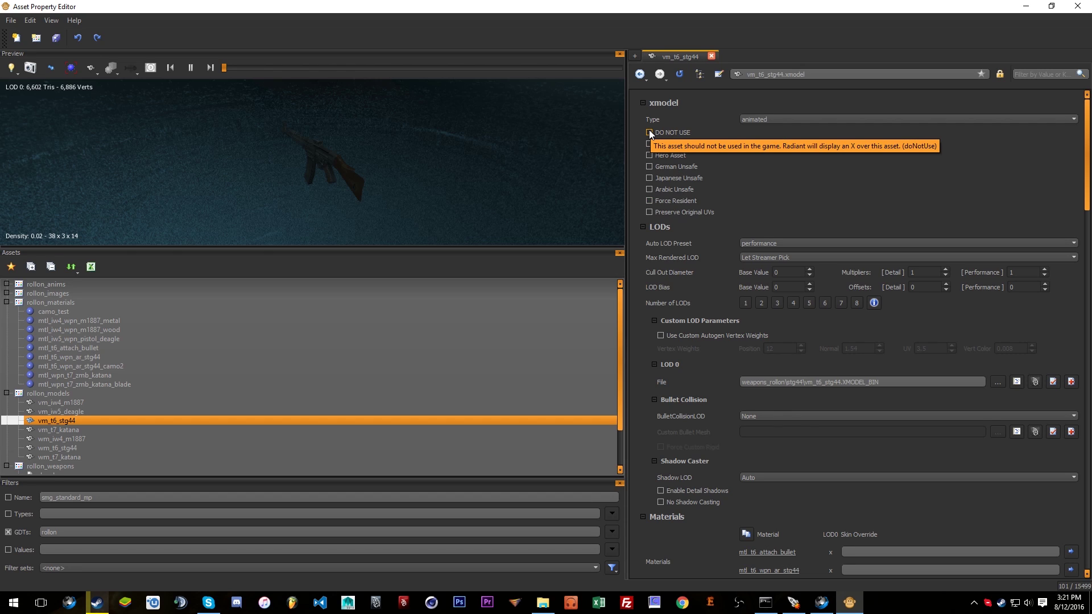
scroll(699, 239, down, 4)
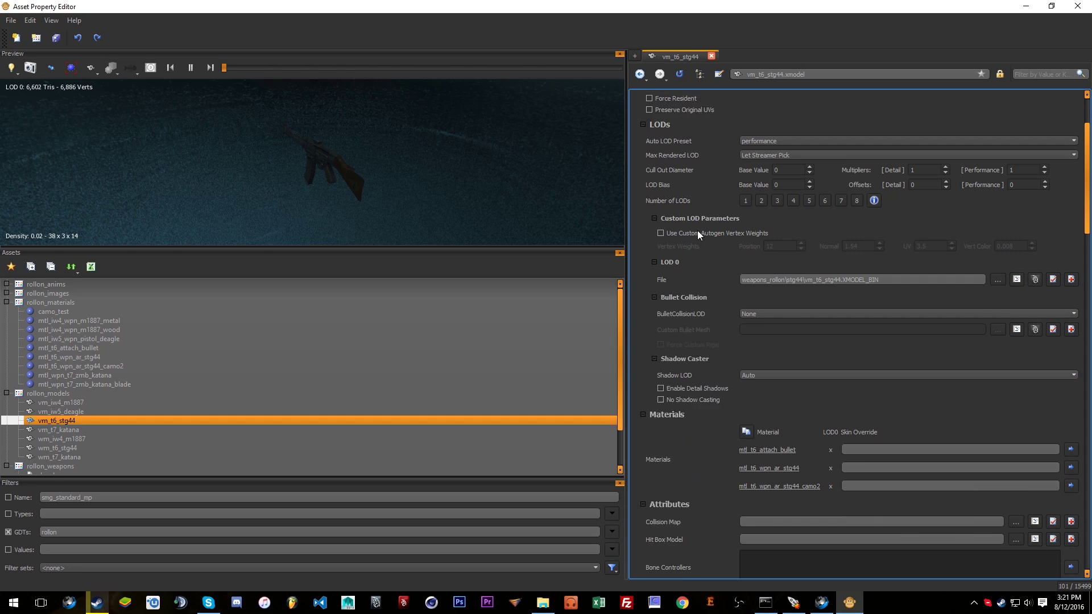
scroll(708, 267, up, 3)
scroll(722, 319, down, 2)
click(997, 280)
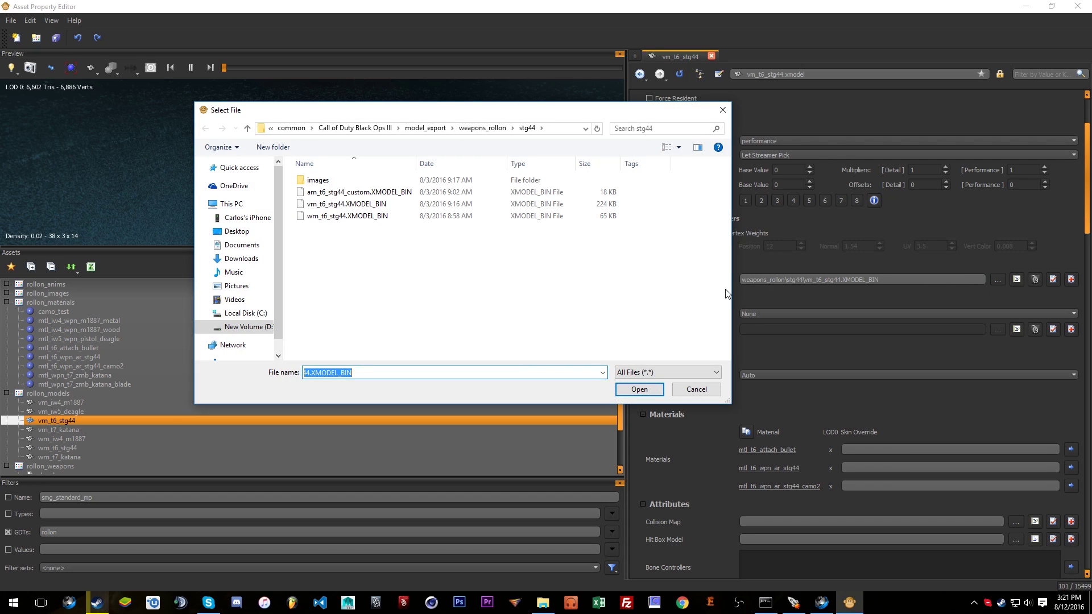
click(694, 301)
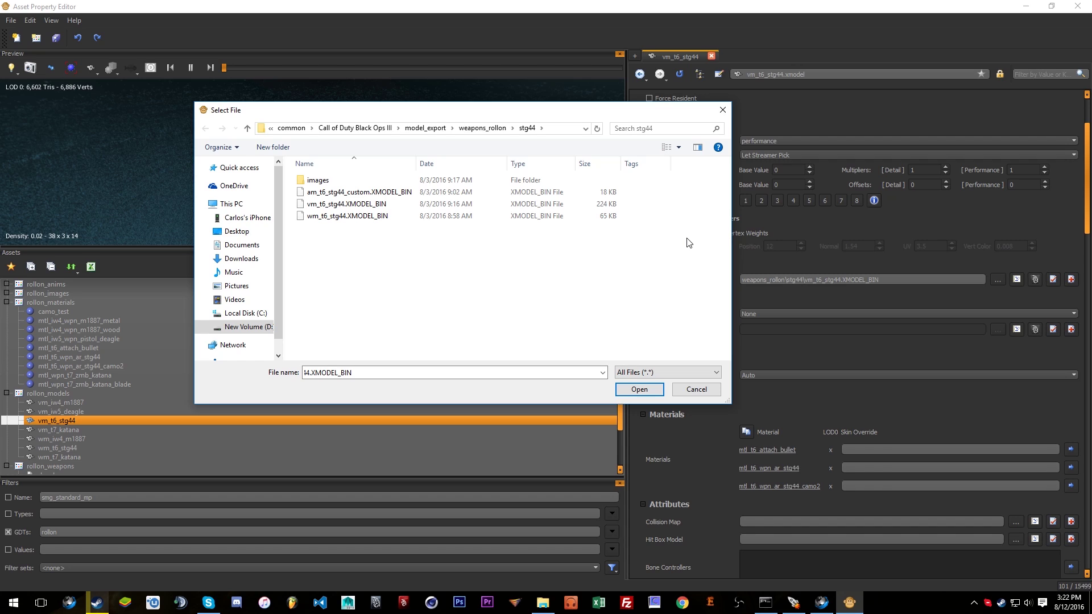
click(723, 109)
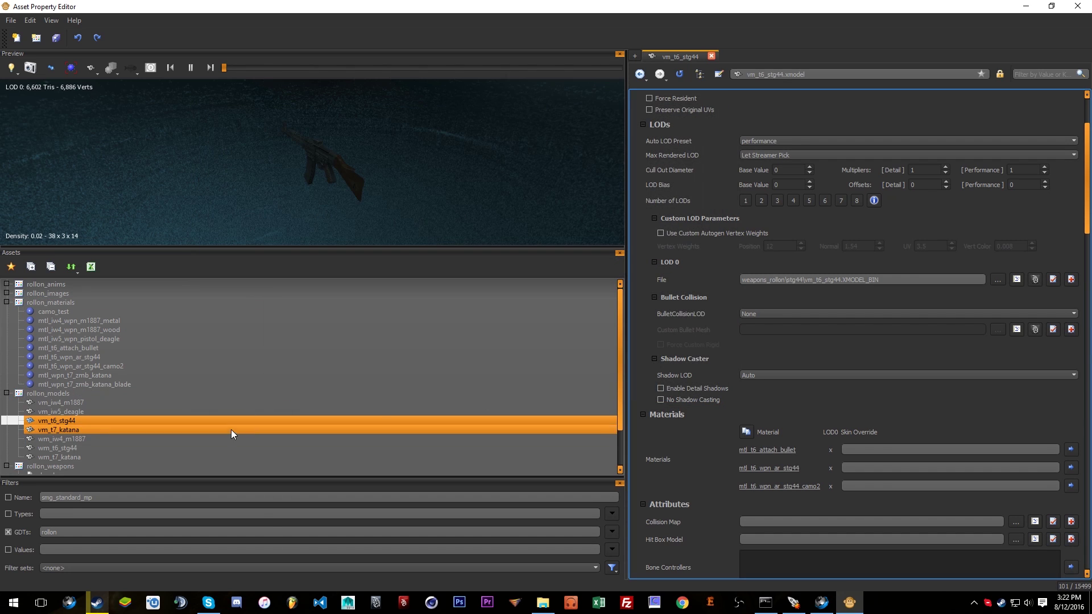
Open the model vm_iw4_m1887 and browse the m1887 folder that holds its LOD 0 file.
click(175, 403)
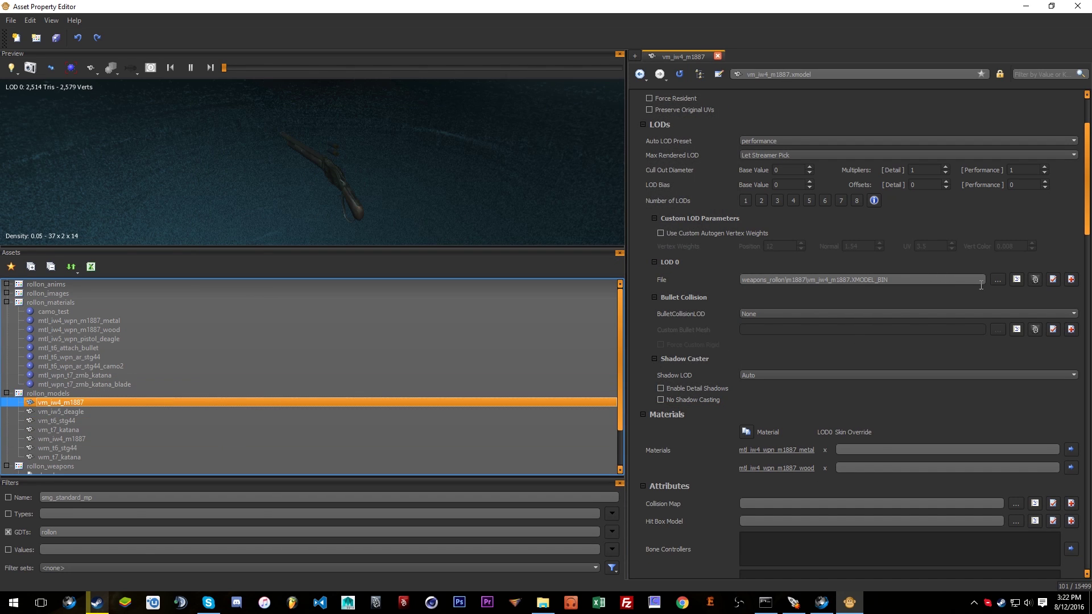
click(997, 279)
drag(502, 104, 564, 100)
click(394, 366)
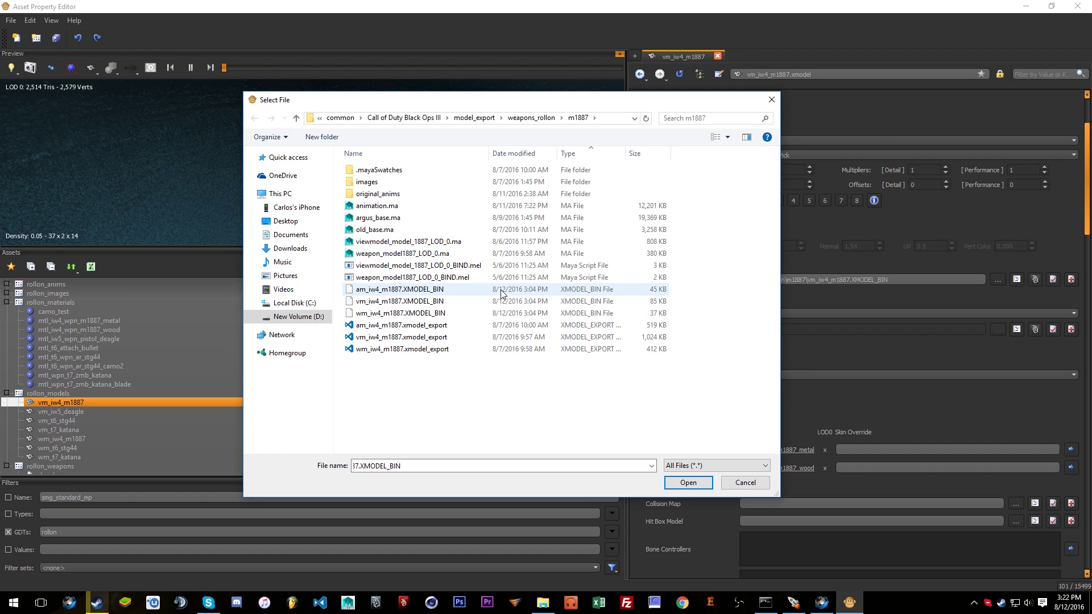
Open a command window in the m1887 folder and run export2bin * to convert the model exports.
right_click(734, 393)
click(774, 490)
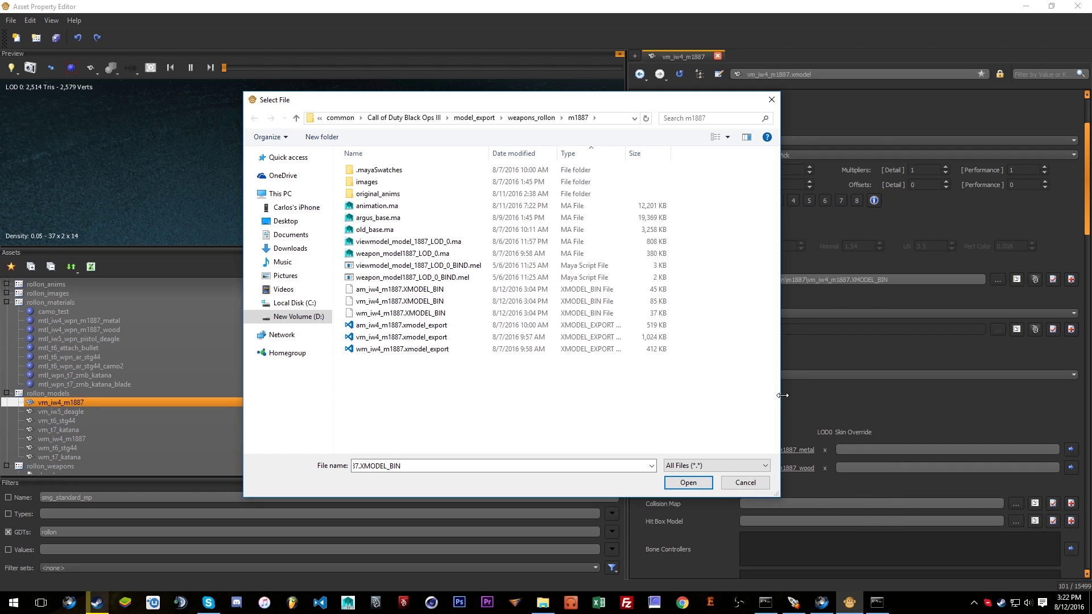
click(875, 594)
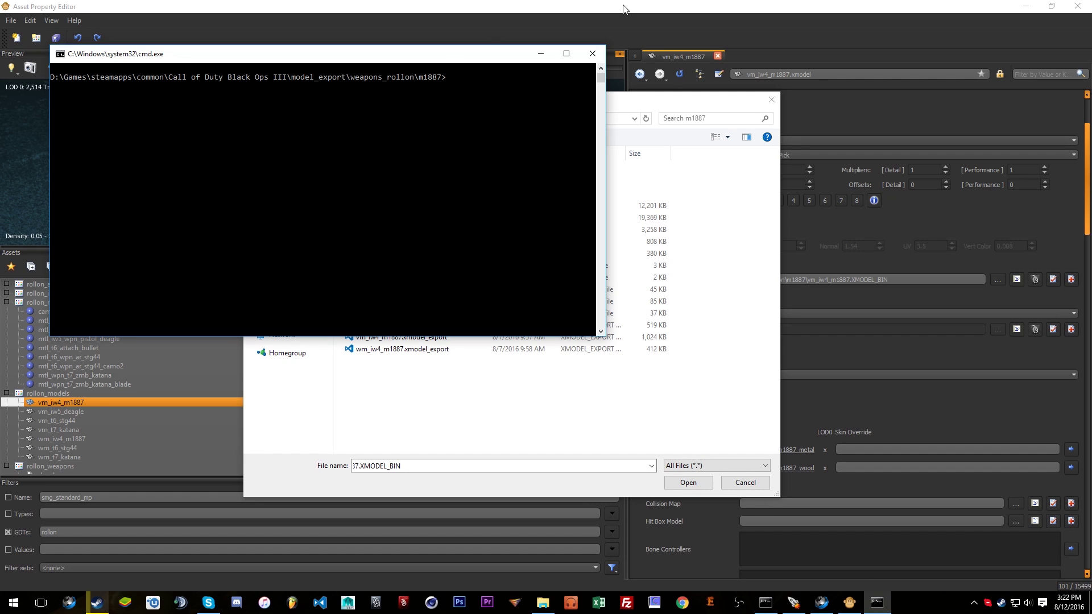
text(export2bin *)
drag(490, 60, 927, 161)
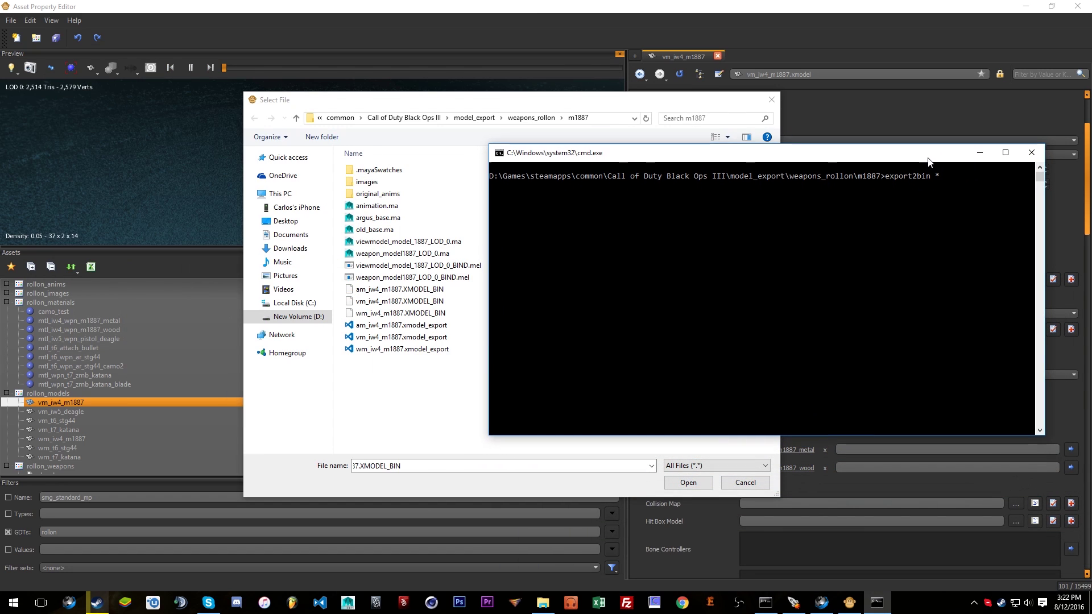
key(Return)
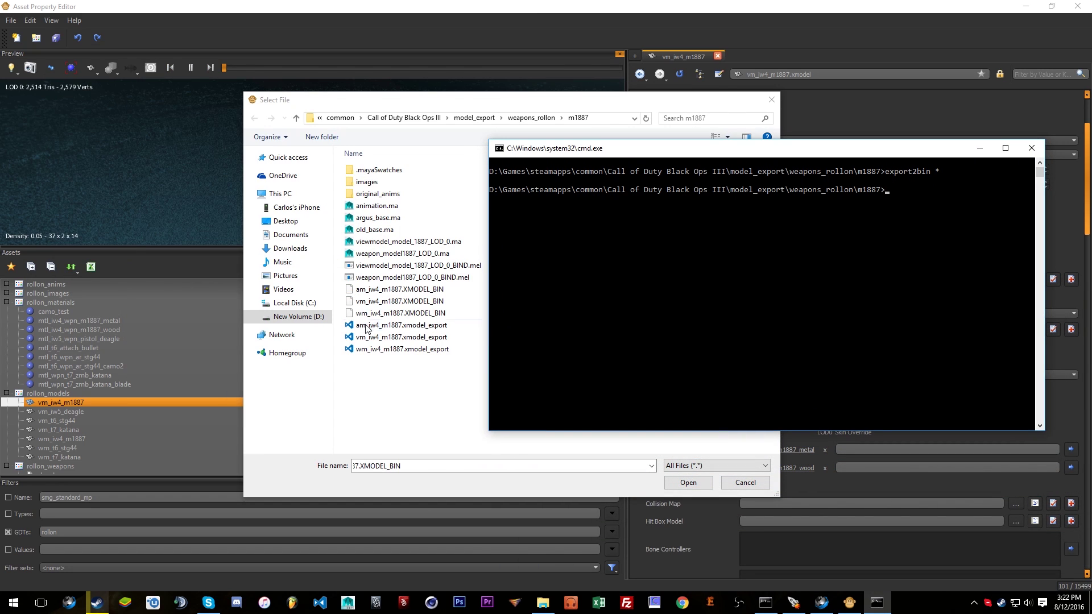
Check the m1887 XMODEL_BIN files, then close the command window and leave the file selection without choosing a file.
click(418, 290)
key(alt+Tab)
click(1029, 148)
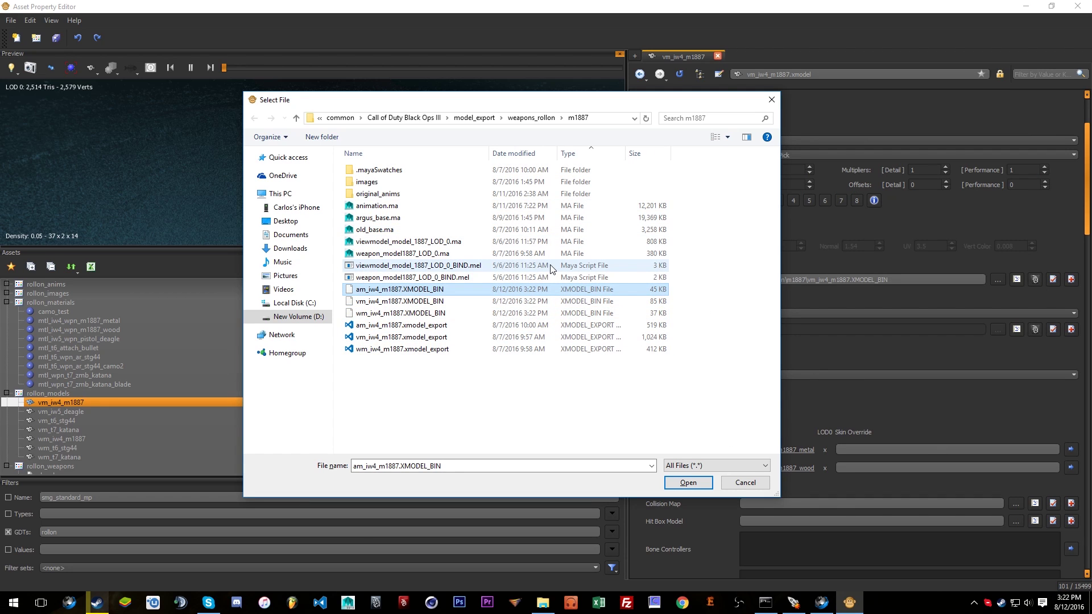
key(Escape)
Review the materials listed for vm_iw4_m1887, then open the material mtl_t6_attach_bullet and view its color, normal and specular maps.
scroll(689, 342, down, 2)
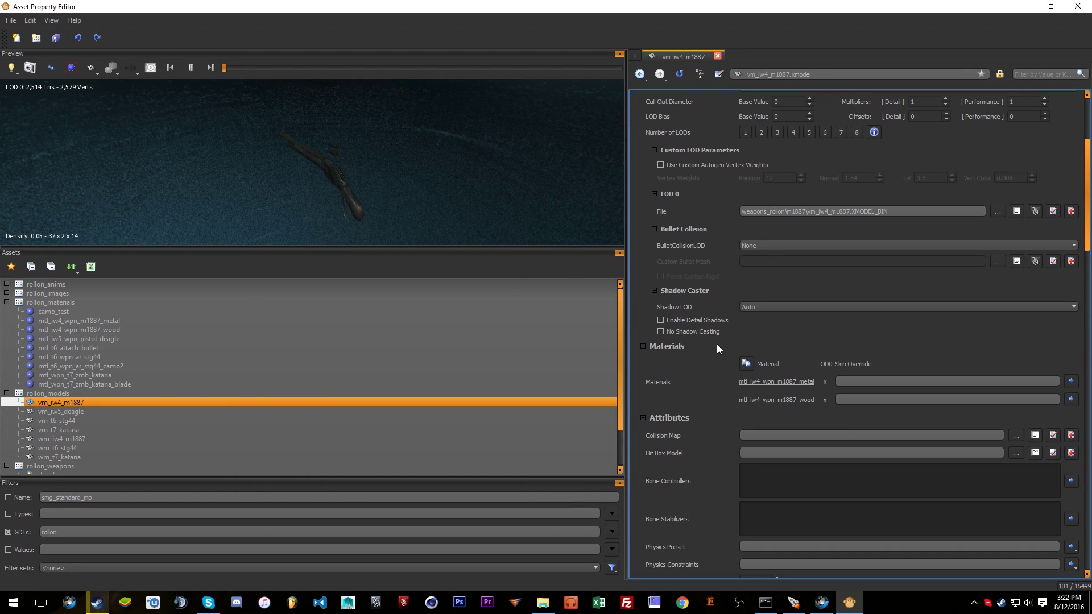
scroll(717, 345, down, 3)
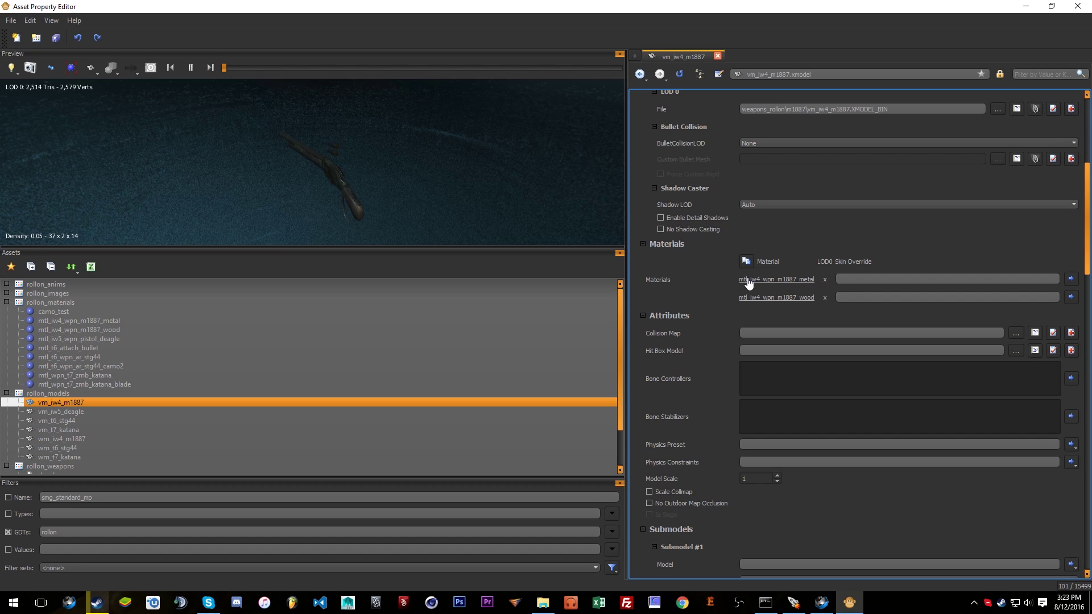
click(114, 346)
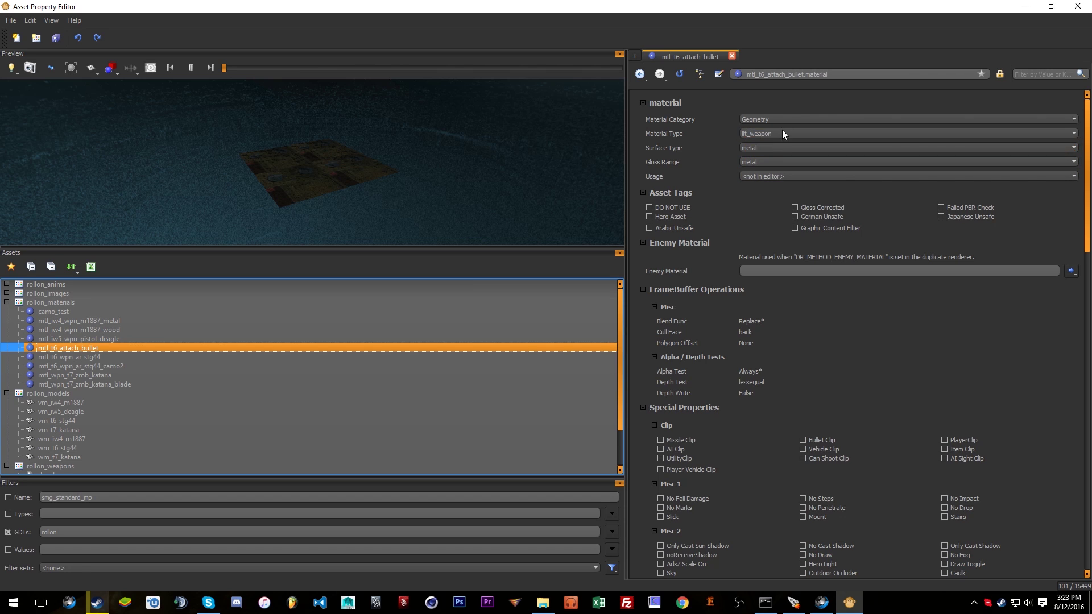
scroll(737, 272, down, 10)
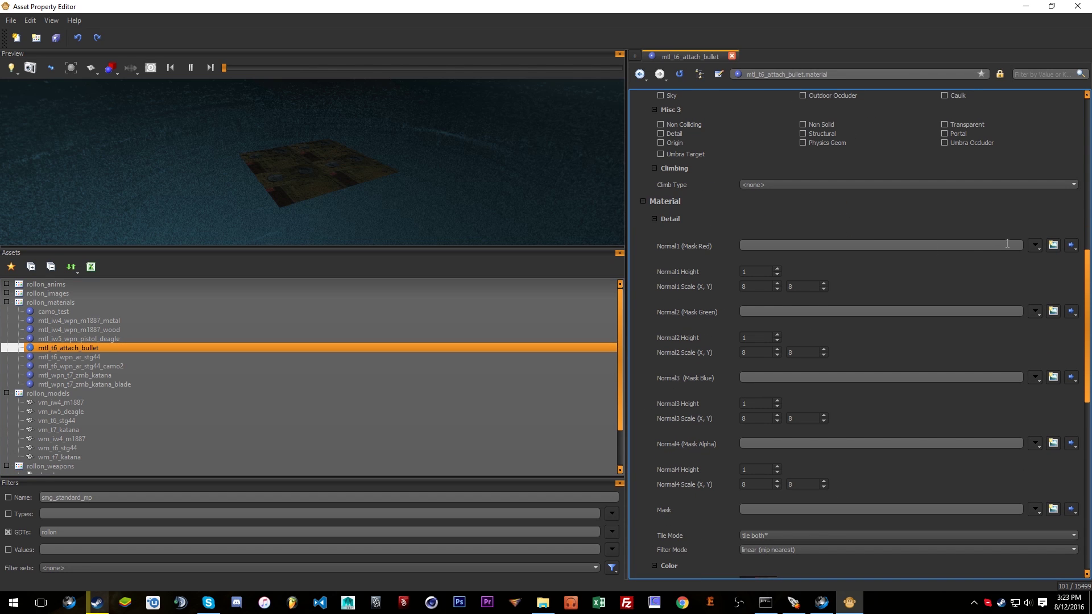
scroll(729, 352, down, 10)
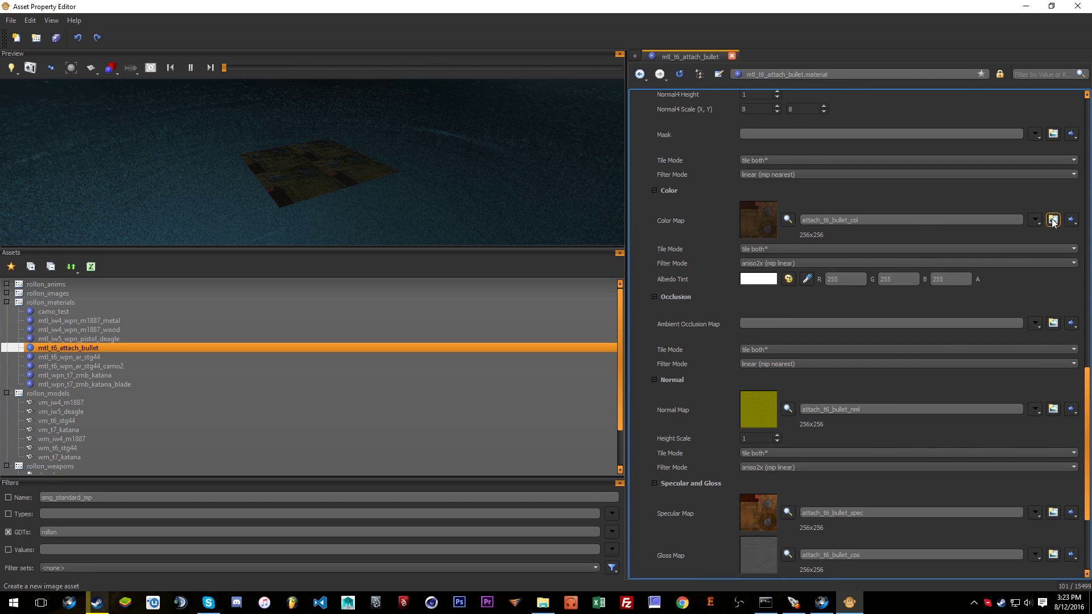
Start a new image asset from the material's color map, view the available GDT files, and cancel it.
click(1053, 221)
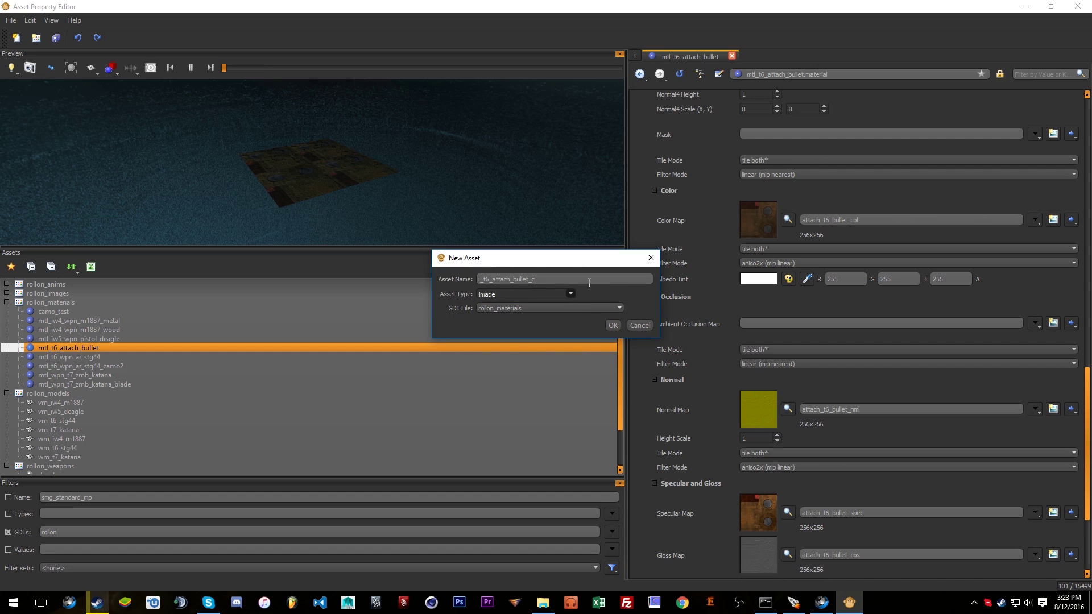
click(592, 307)
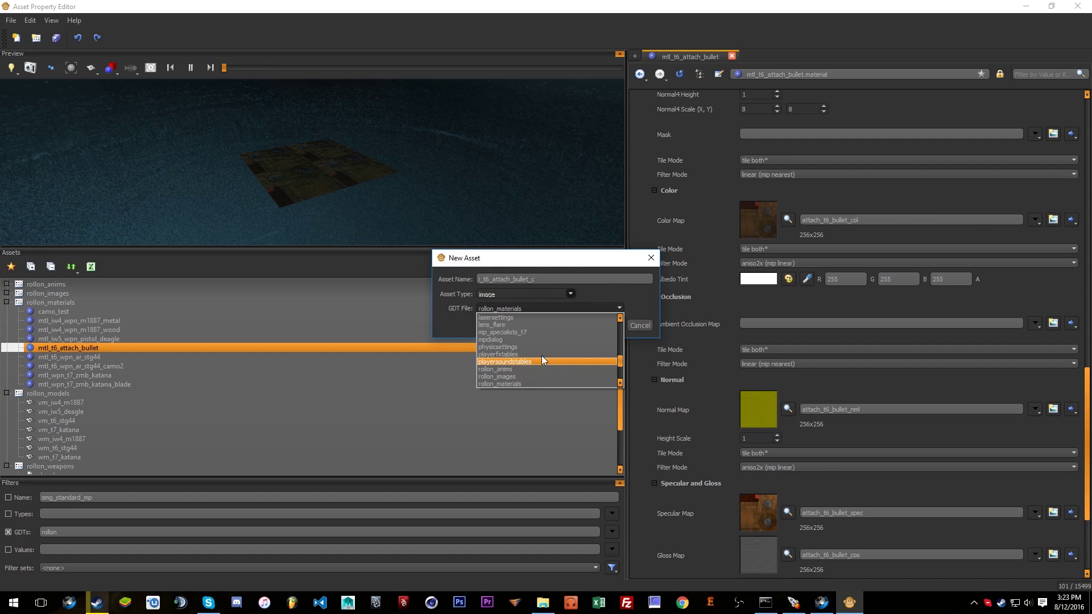
scroll(521, 390, down, 1)
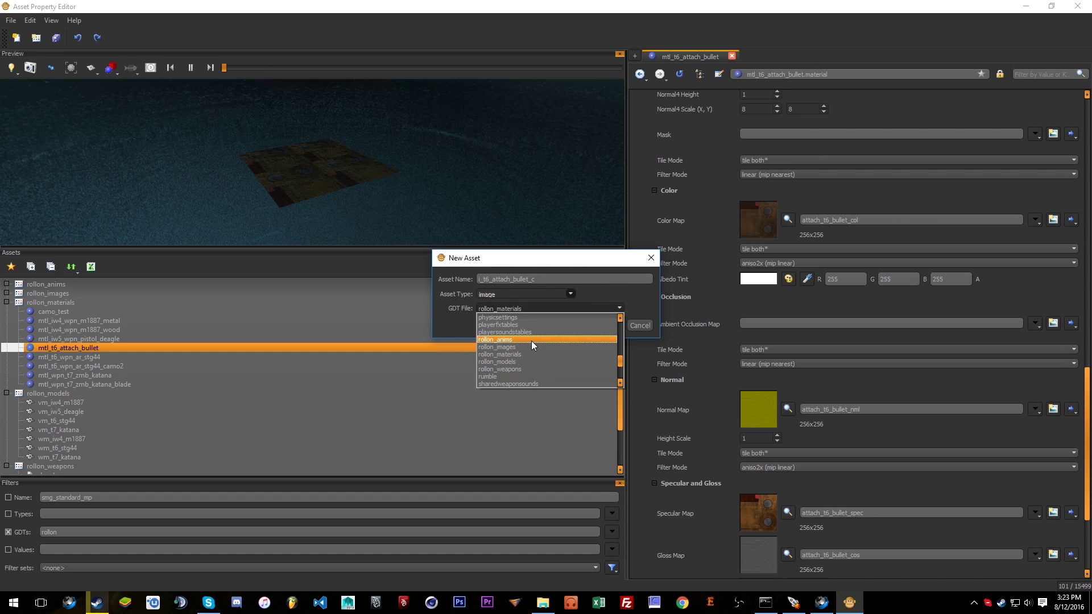
click(456, 300)
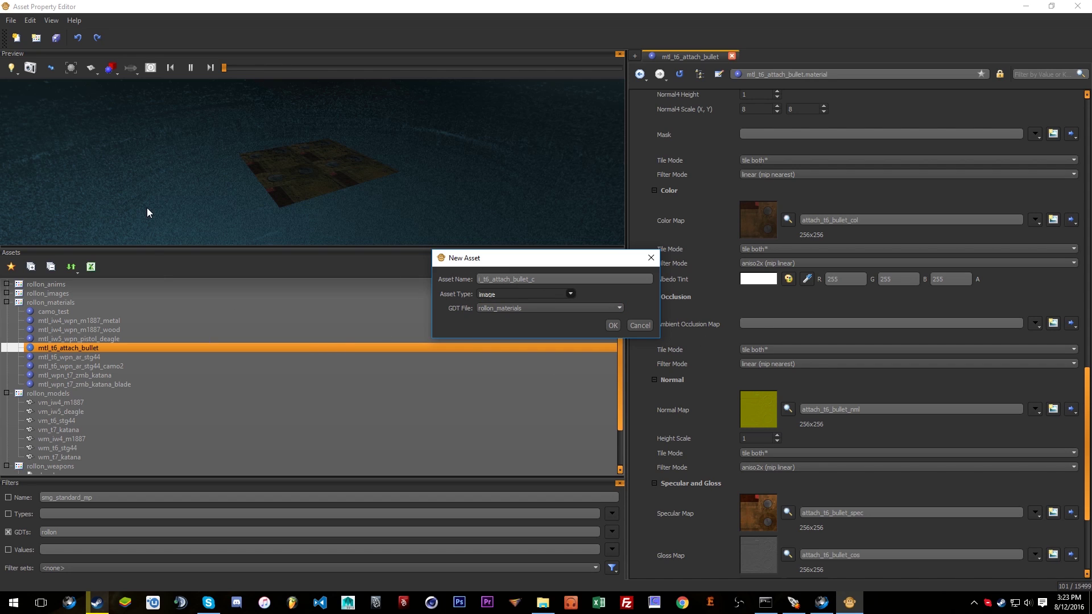
click(642, 326)
Reopen the model vm_iw4_m1887, then expand rollon_images and examine the texture settings of i_iw4_wpn_m1887_metal_c.
scroll(77, 315, down, 2)
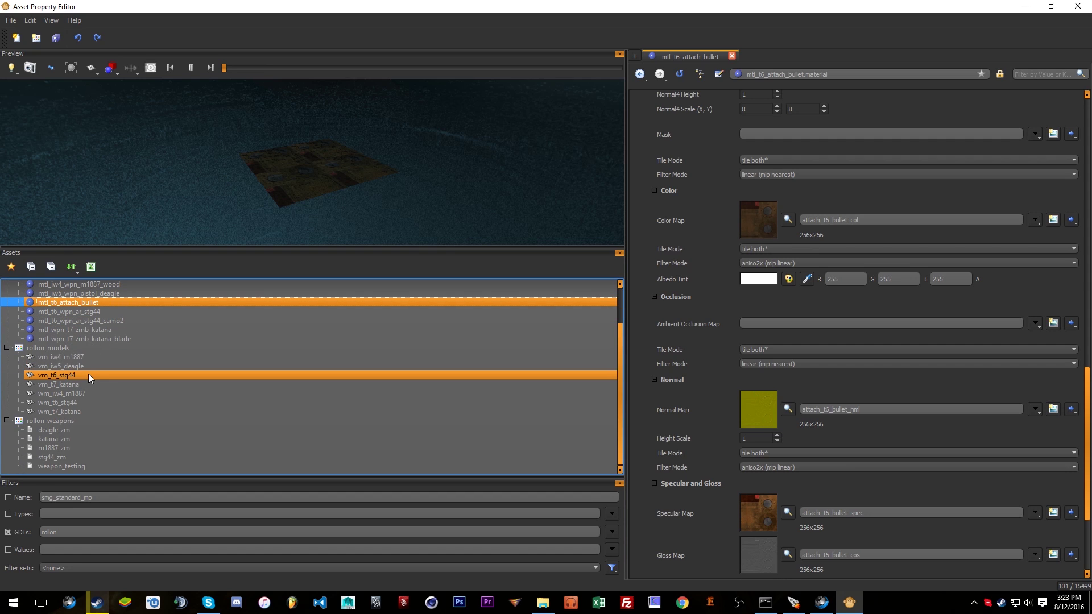
click(101, 355)
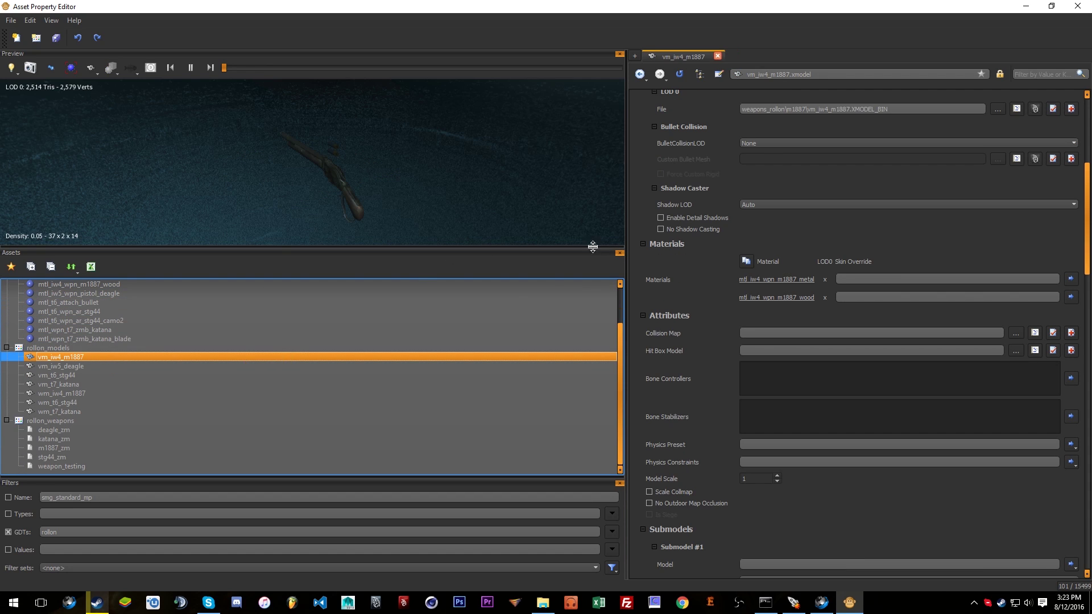
scroll(157, 368, up, 2)
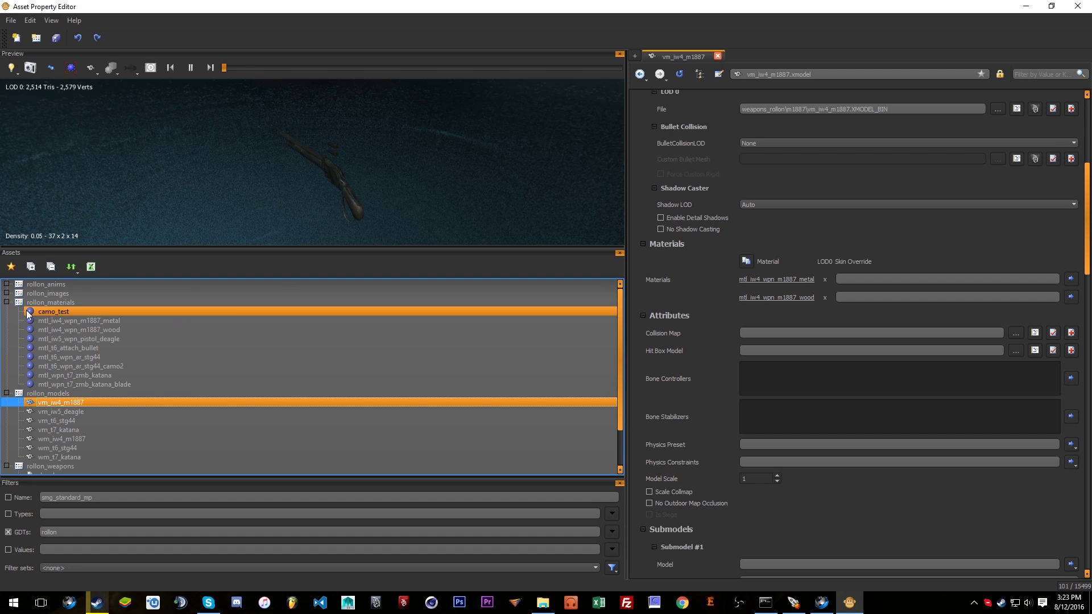
click(6, 293)
click(151, 338)
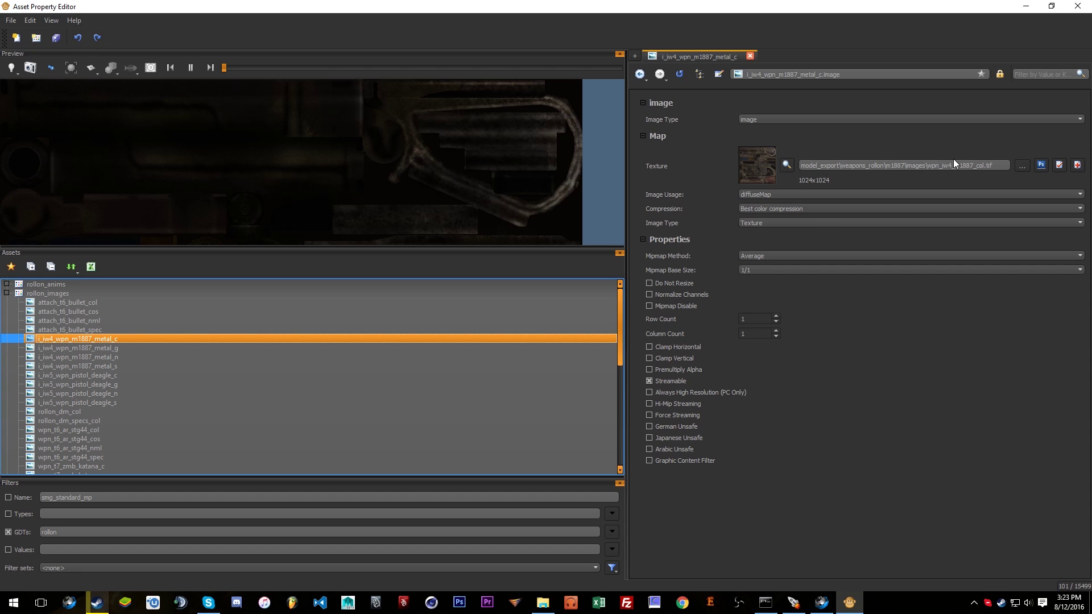
double_click(936, 162)
click(956, 356)
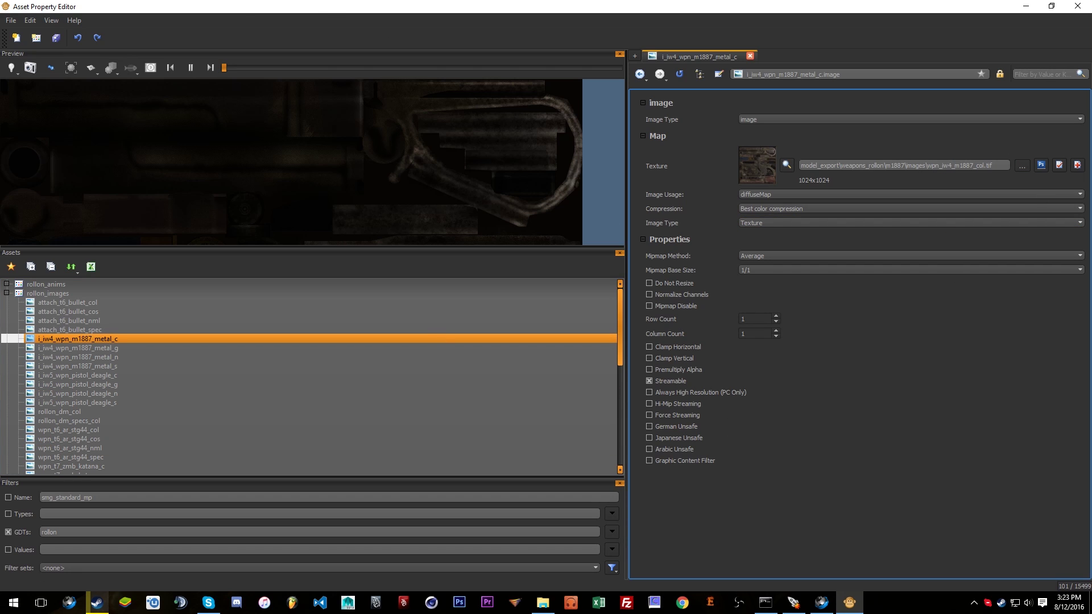
Switch to the Black Ops III Mod Tools Launcher to view the zm_test build log, and return to the Asset Property Editor.
click(794, 603)
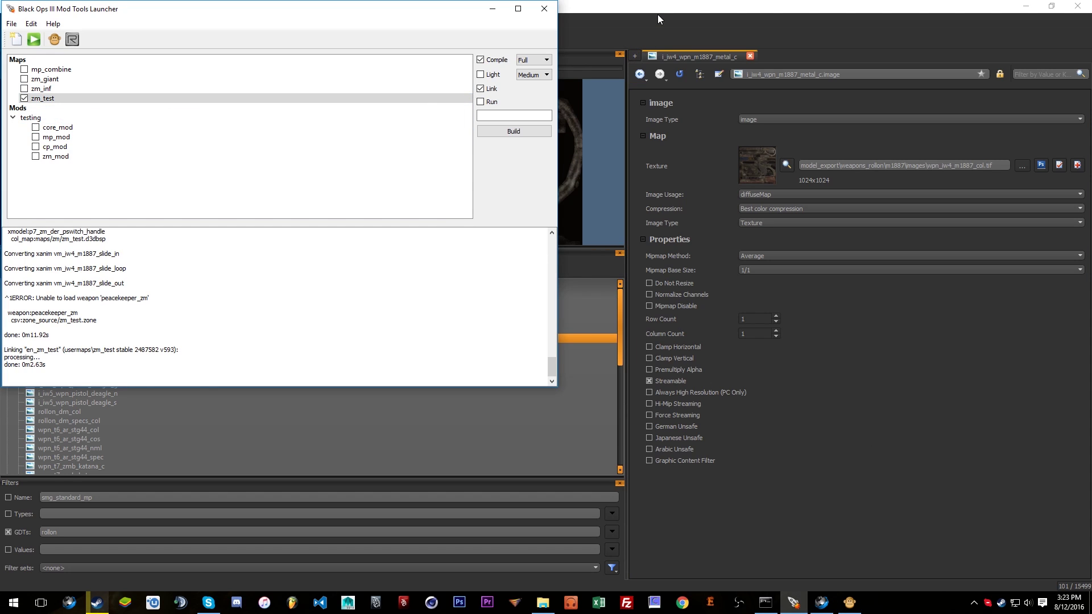
click(588, 103)
Save the list of rollon assets as a CSV file named test in the m1887 folder.
scroll(373, 357, down, 15)
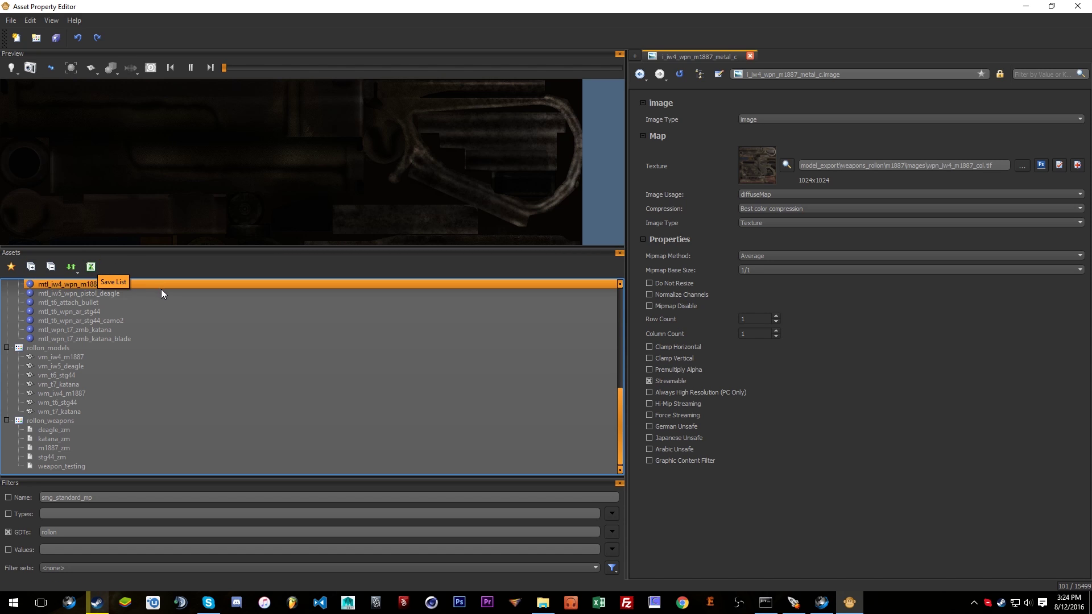
scroll(145, 352, up, 4)
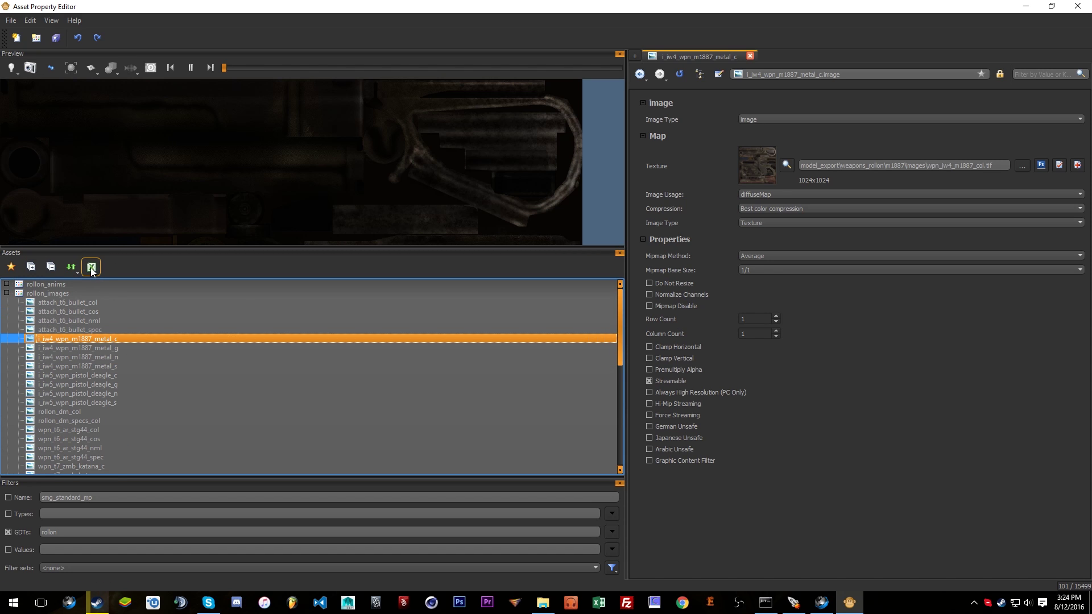
click(91, 266)
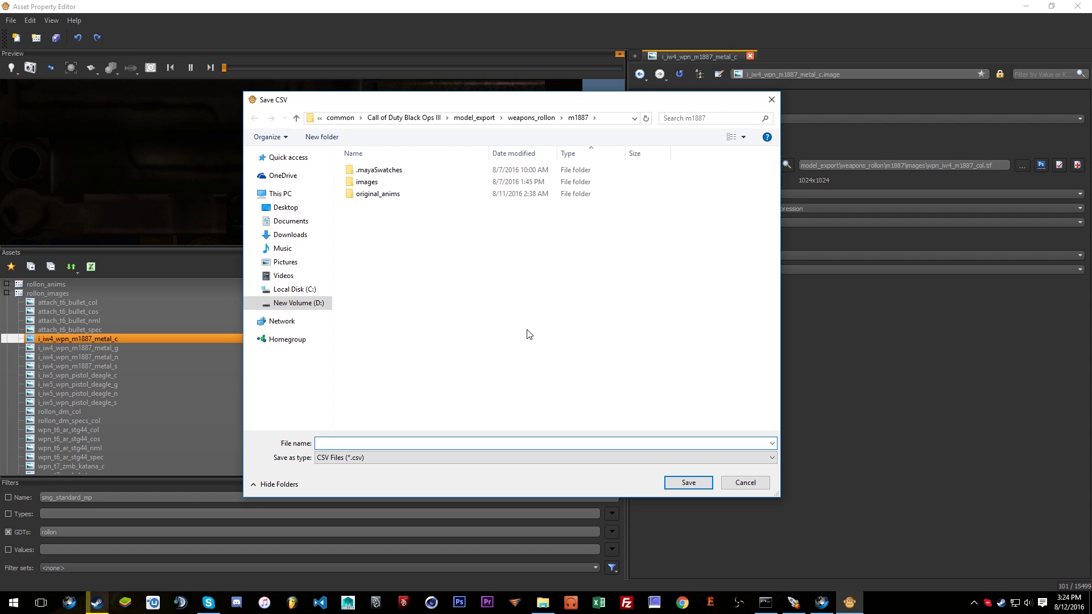
text(test)
key(Return)
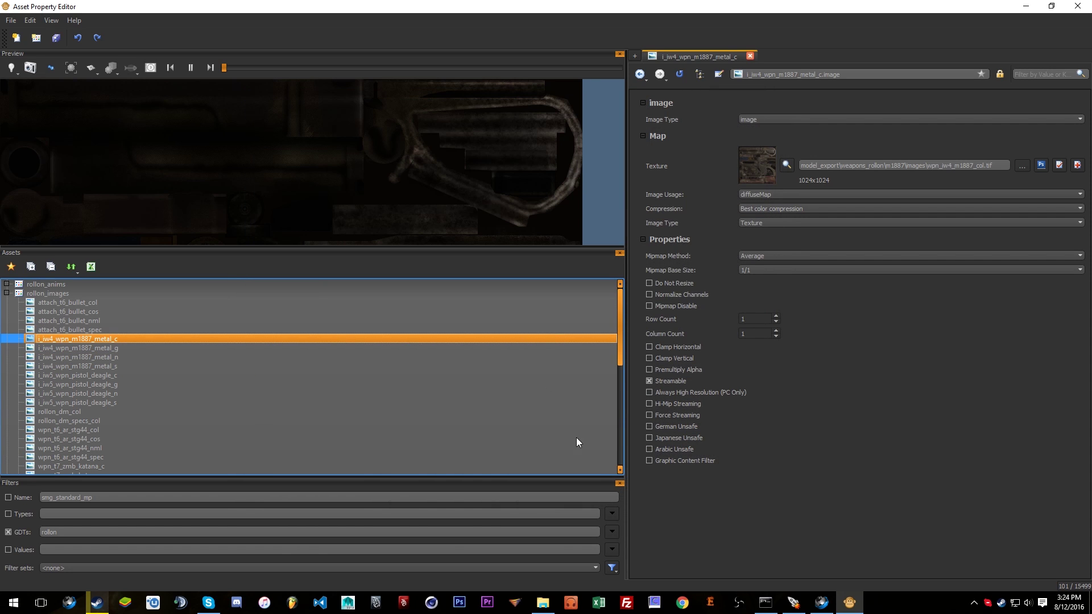
Switch to File Explorer, go to model_export\weapons_rollon\m1887, and open test.csv in Notepad before closing it.
click(547, 607)
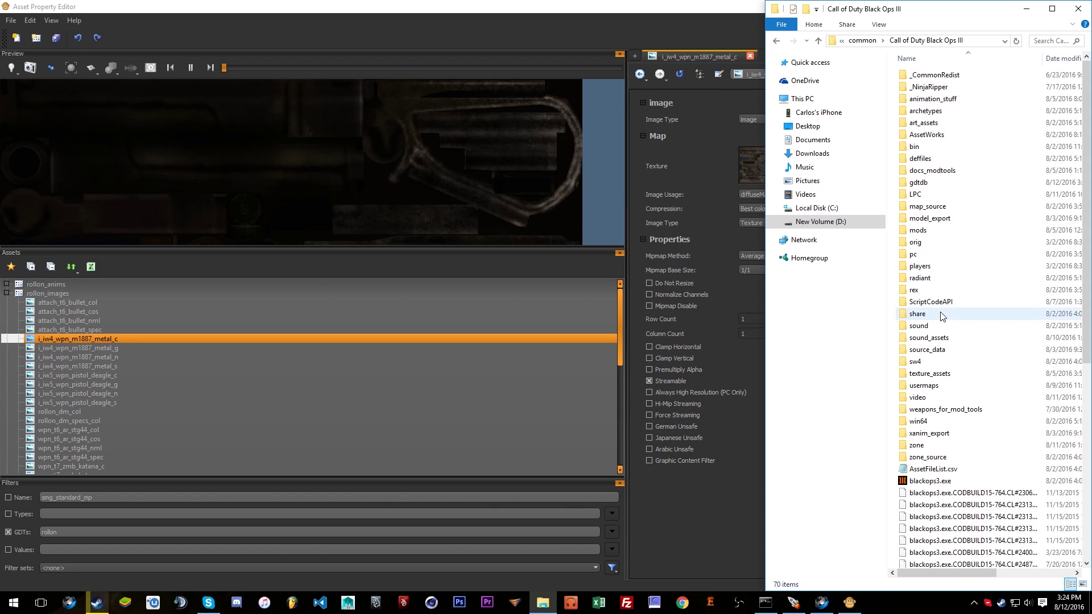
double_click(956, 218)
scroll(957, 231, down, 5)
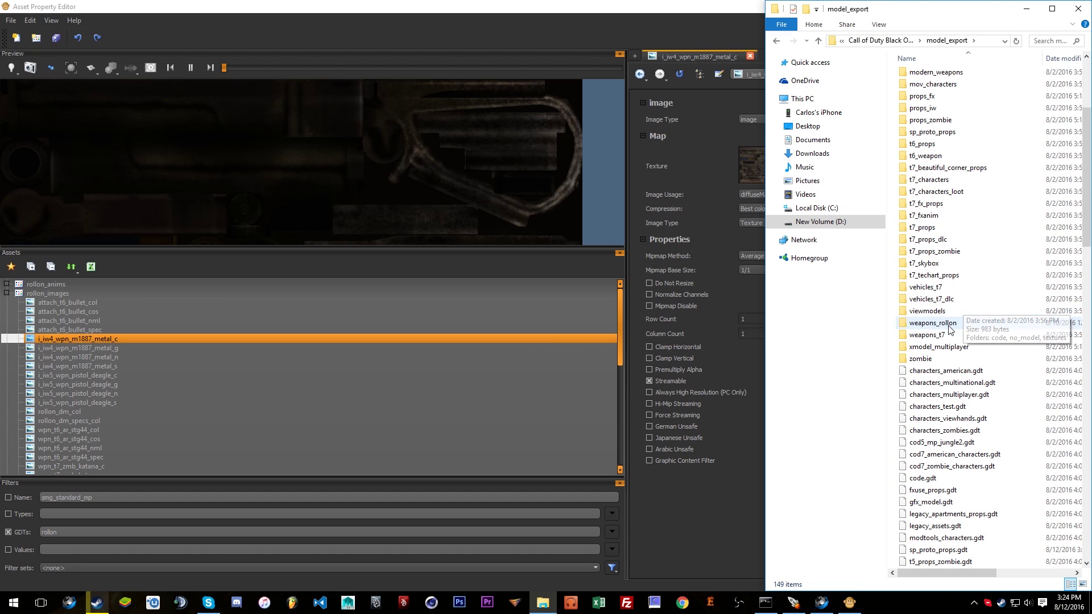
double_click(932, 321)
double_click(937, 99)
double_click(922, 111)
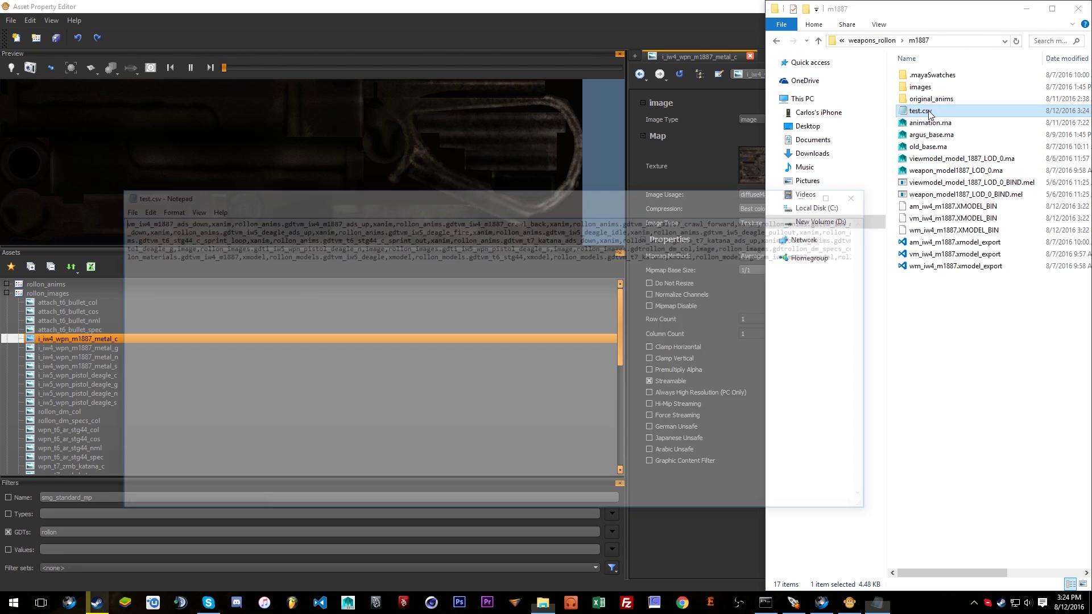
click(864, 193)
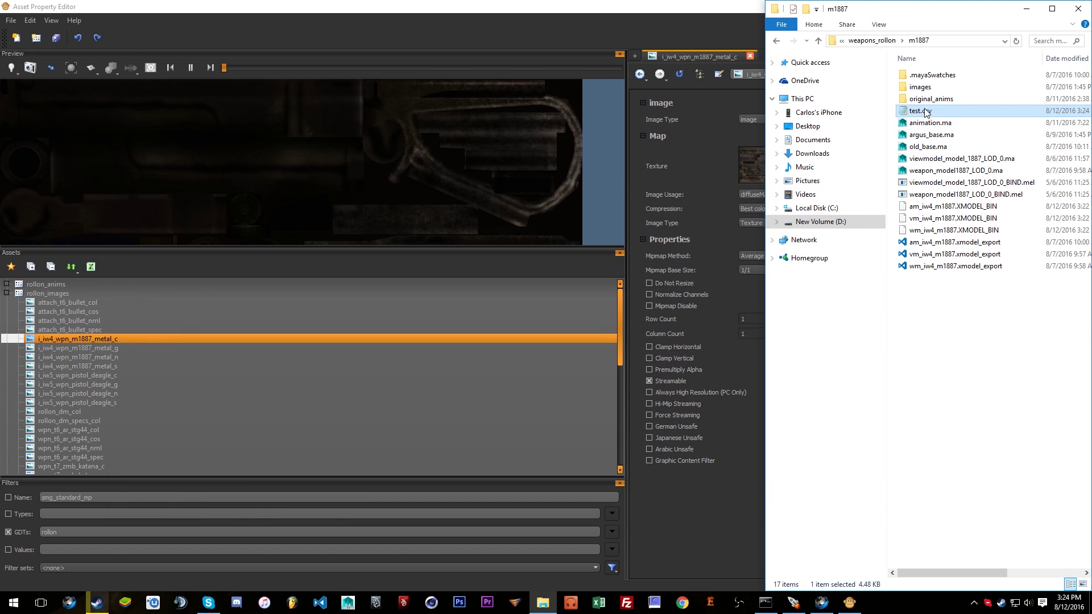
Open test.csv in Visual Studio Code, examine the list of exported assets, and close it.
right_click(924, 111)
mouse_move(960, 202)
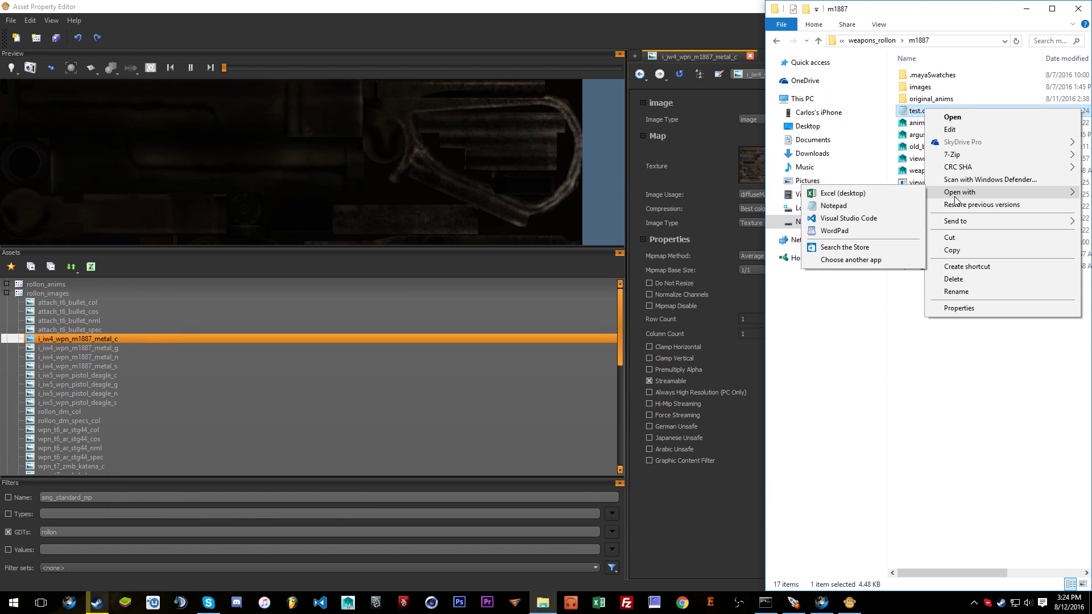
click(895, 205)
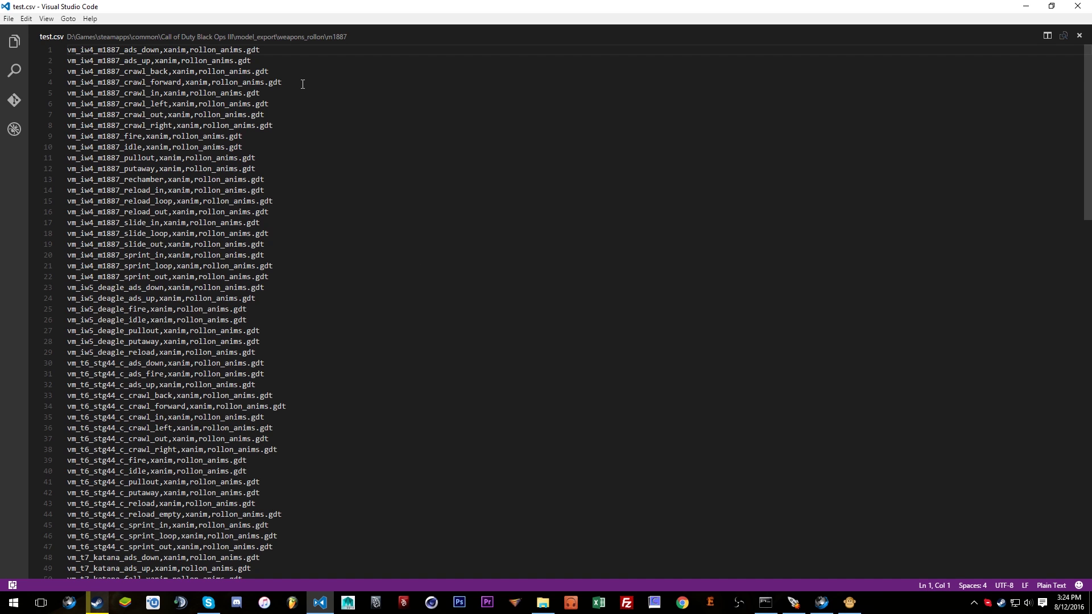
drag(172, 71, 194, 147)
scroll(223, 233, down, 3)
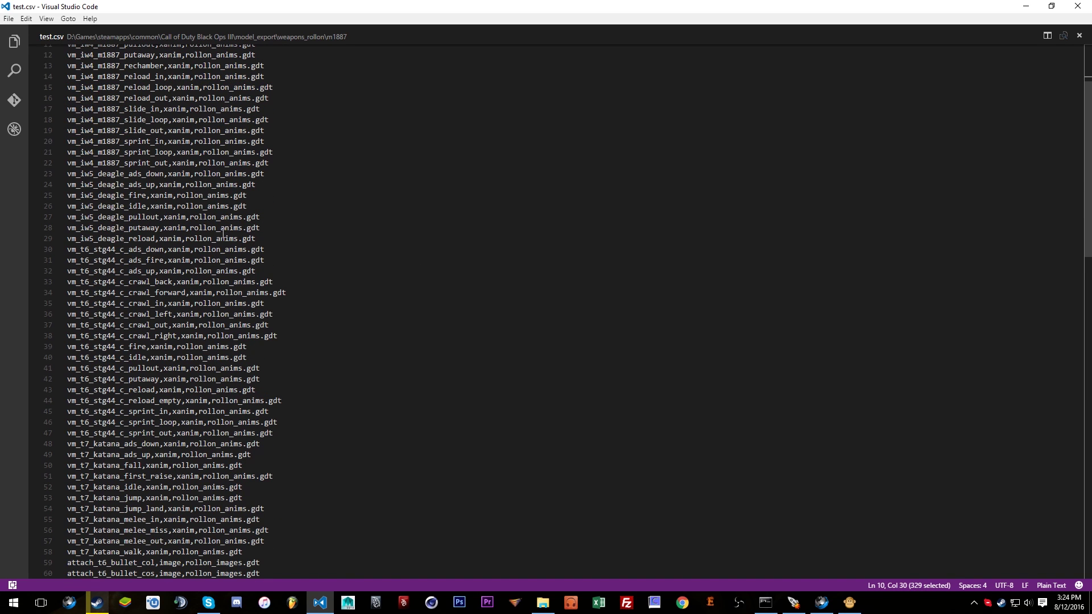
scroll(223, 233, down, 13)
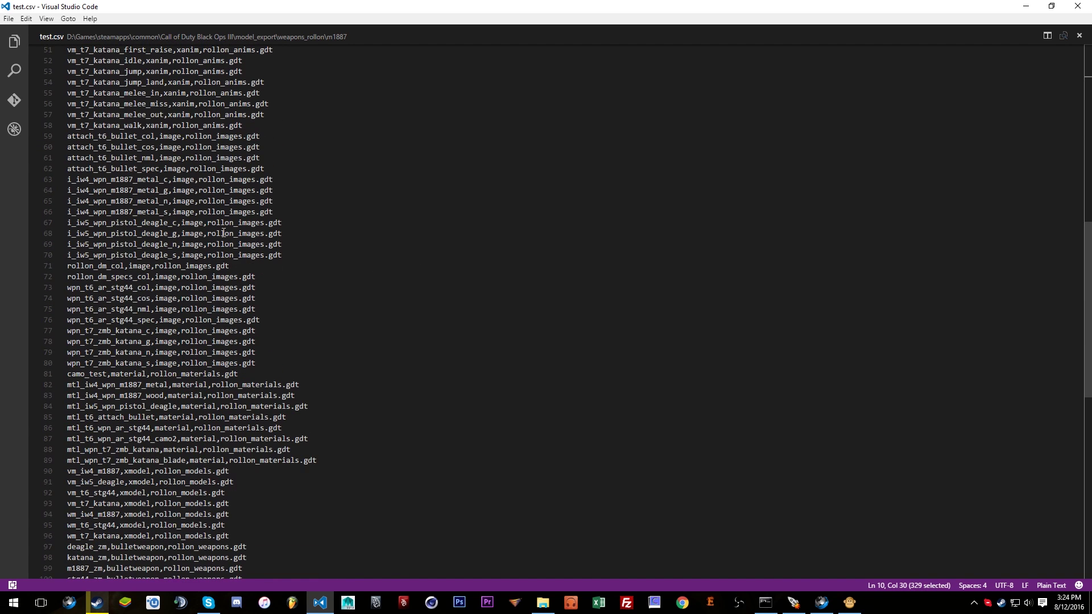
click(1078, 7)
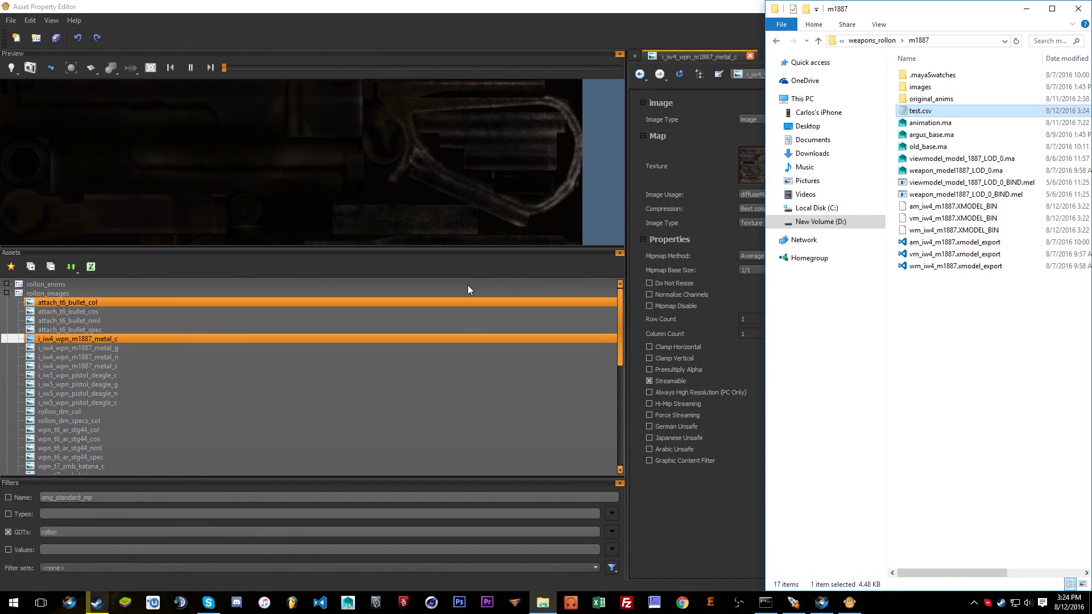
Return to the Asset Property Editor and open katana_zm and m1887_zm from rollon_weapons.
click(408, 438)
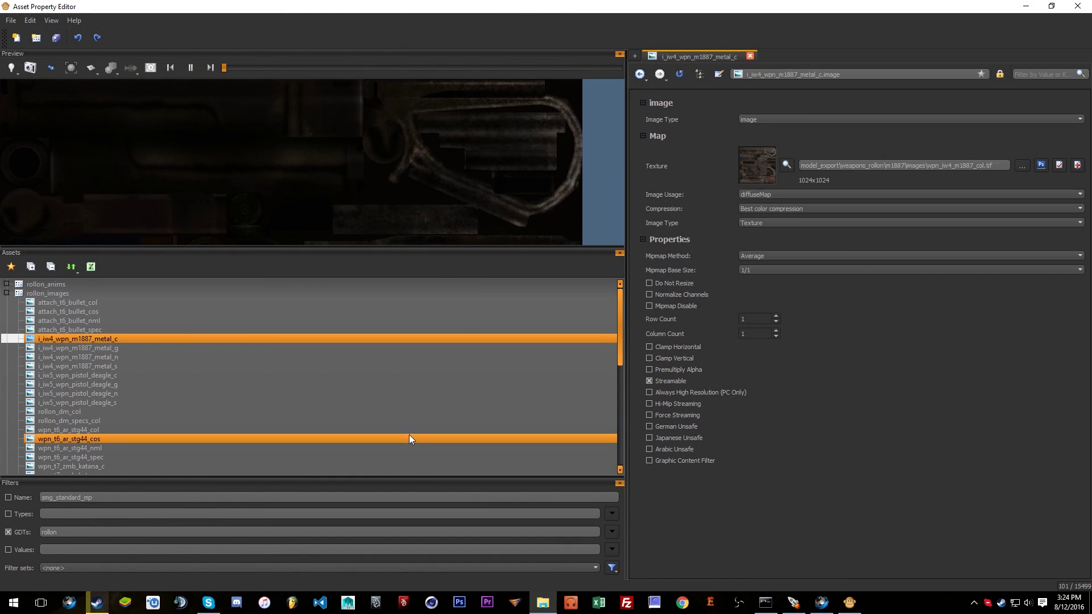
scroll(409, 432, down, 10)
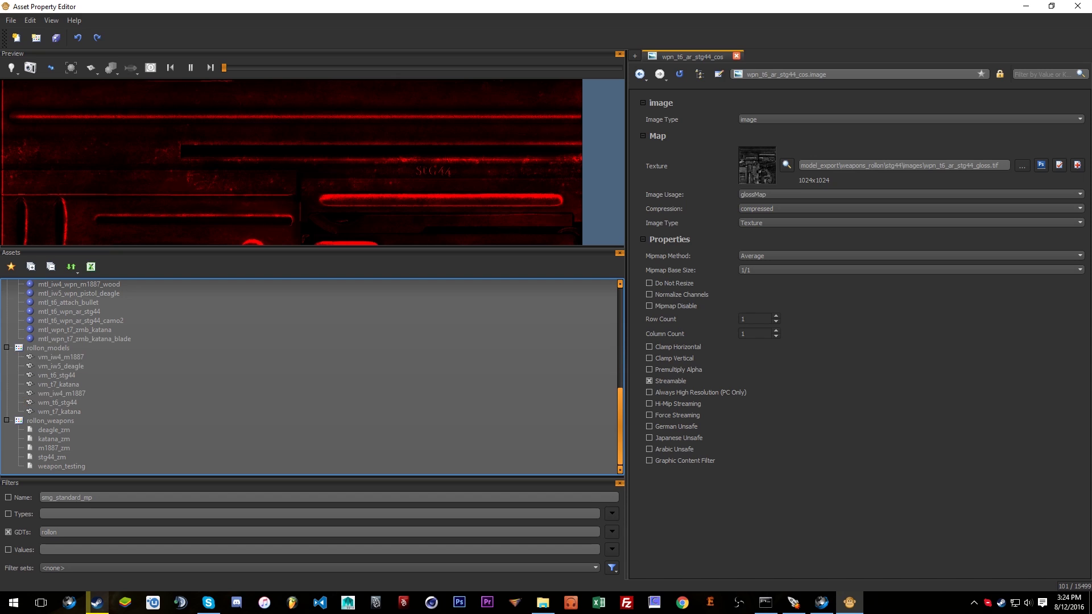
scroll(159, 398, up, 5)
scroll(159, 392, down, 5)
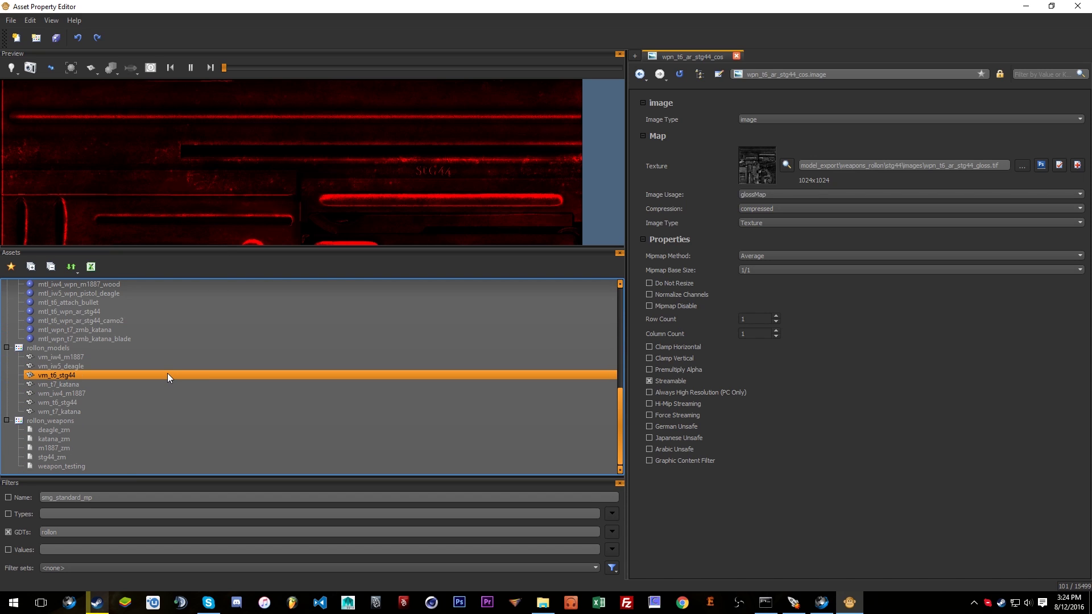
click(112, 437)
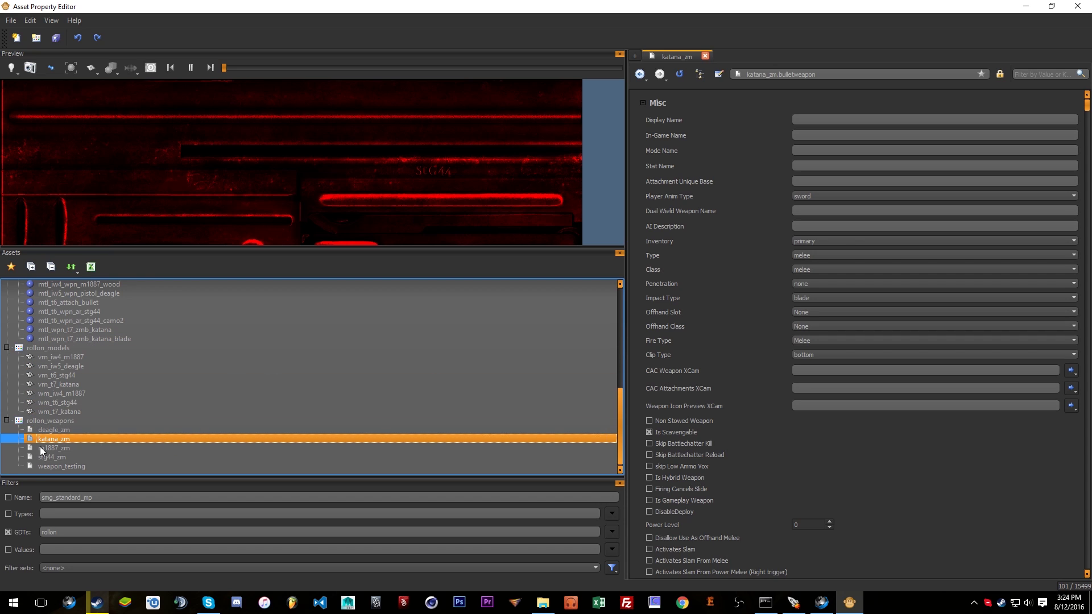
ctrl+click(77, 449)
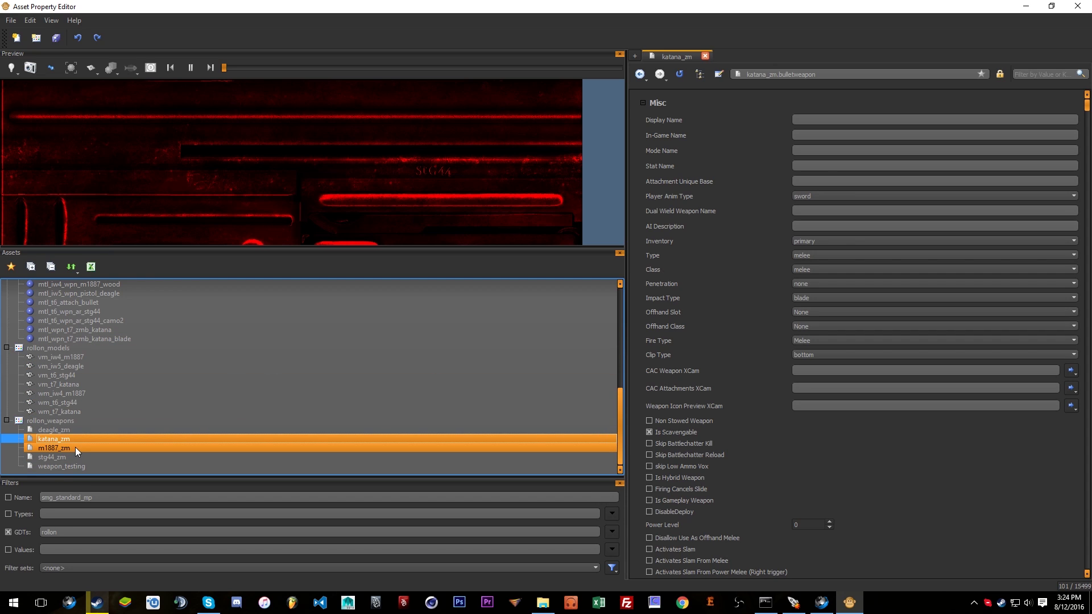
ctrl+click(268, 366)
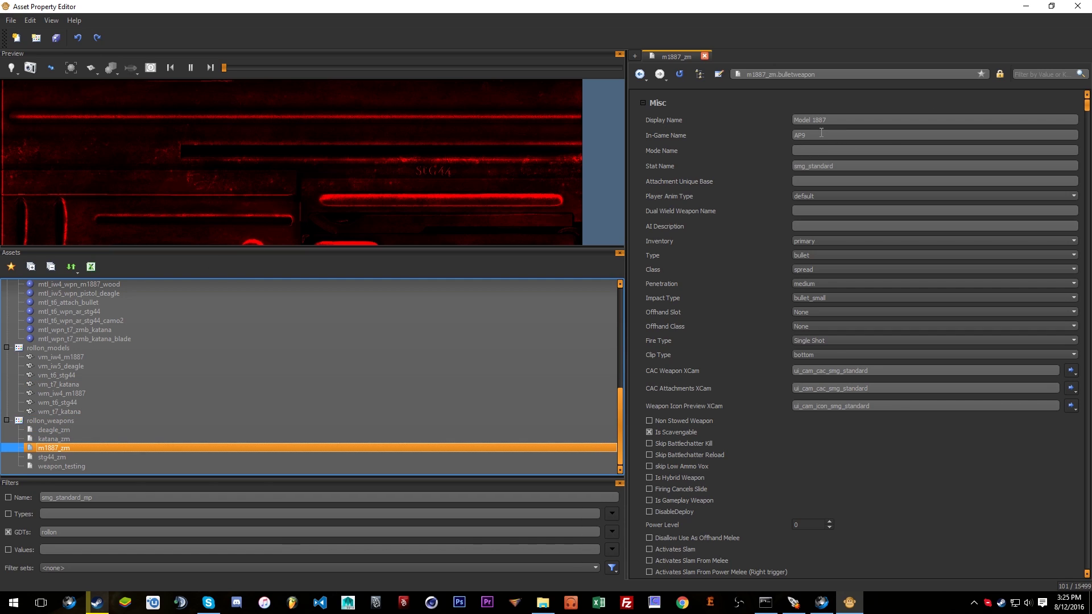
Examine the Display Name, In-Game Name and Stat Name fields of the m1887_zm weapon.
click(851, 118)
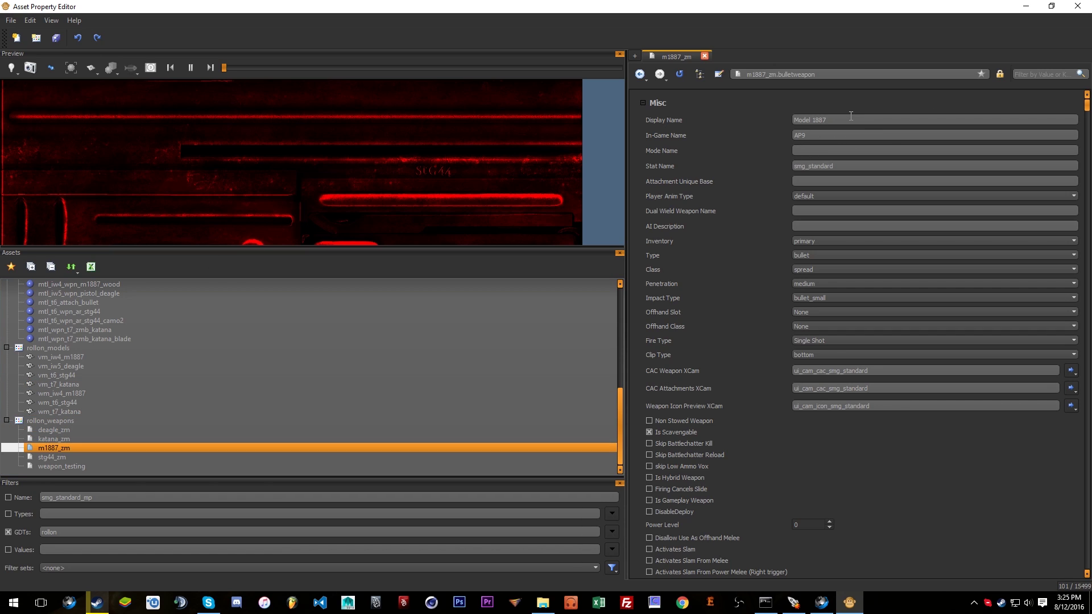
drag(828, 118, 756, 121)
drag(931, 139, 719, 124)
click(863, 113)
double_click(855, 123)
drag(856, 122, 734, 118)
drag(846, 166, 770, 162)
drag(841, 135, 721, 136)
drag(858, 168, 708, 169)
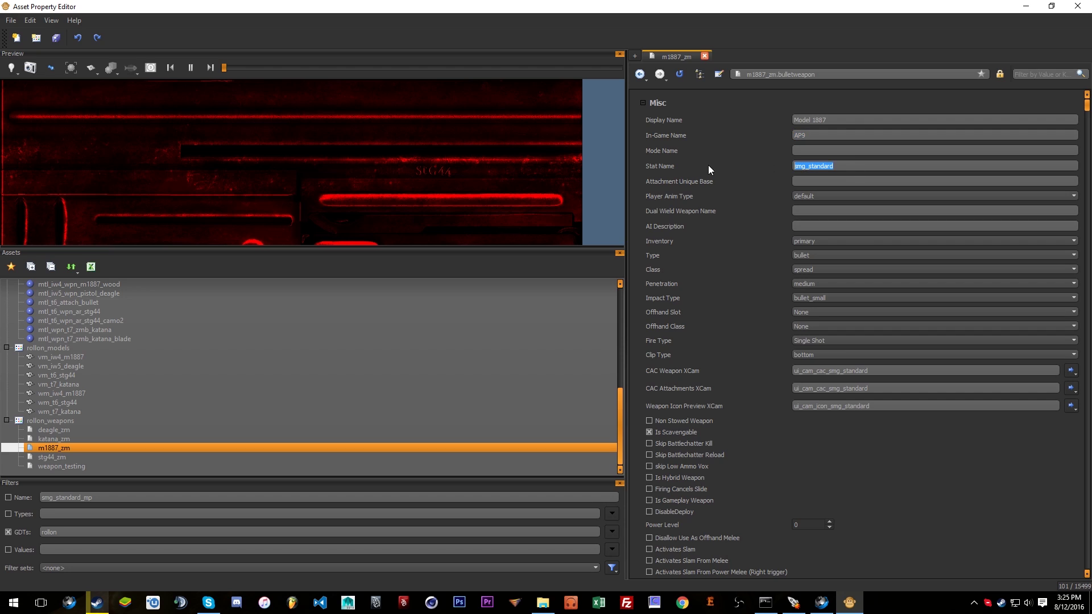
click(847, 169)
View the Player Anim Type and Type choices for m1887_zm, and open katana_zm for comparison.
click(804, 195)
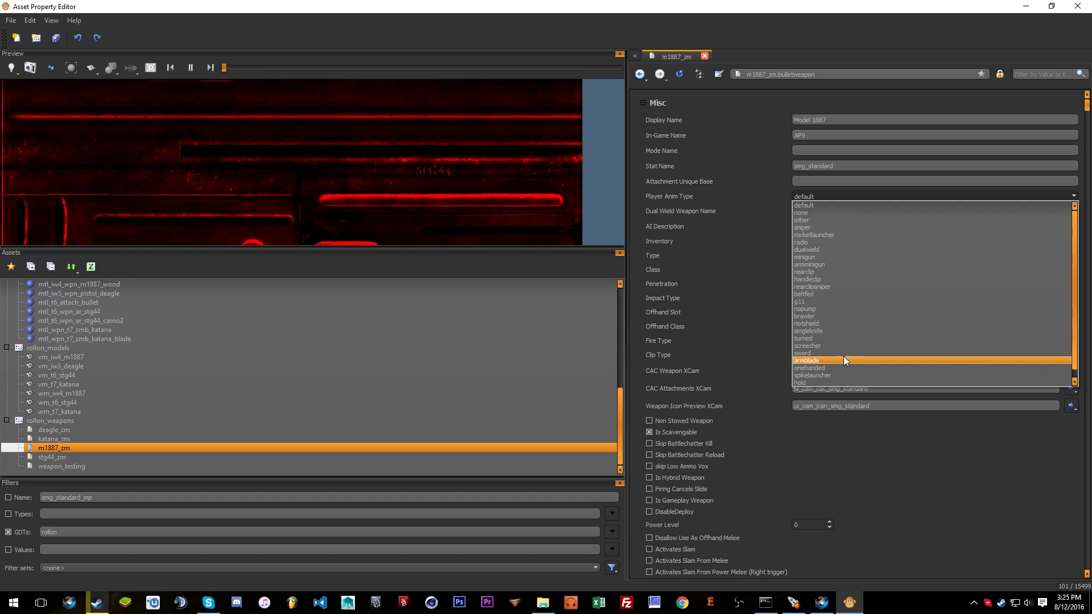
click(725, 269)
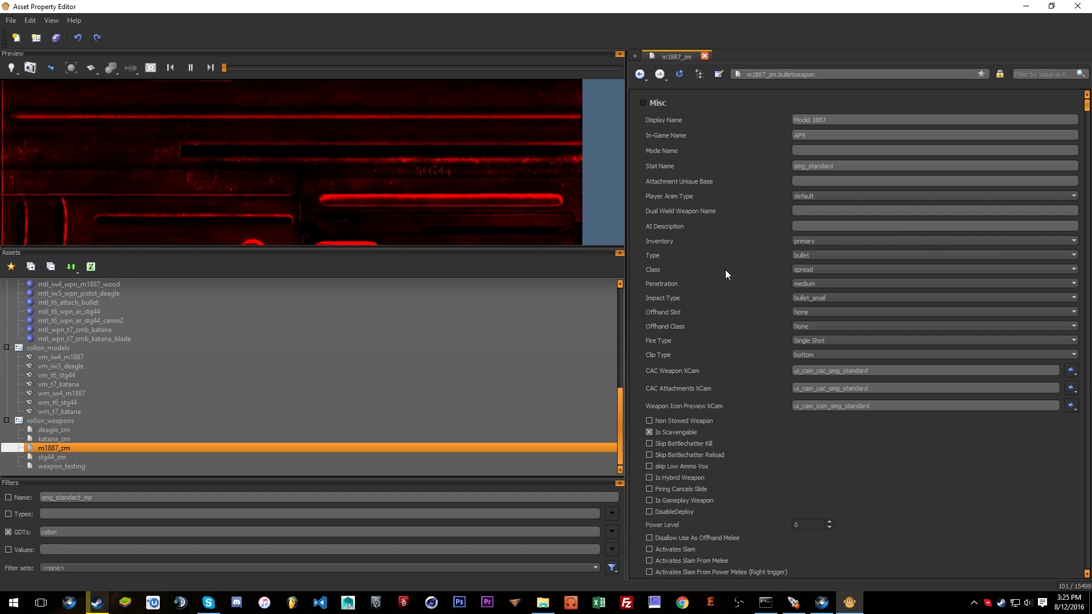
click(812, 255)
click(779, 258)
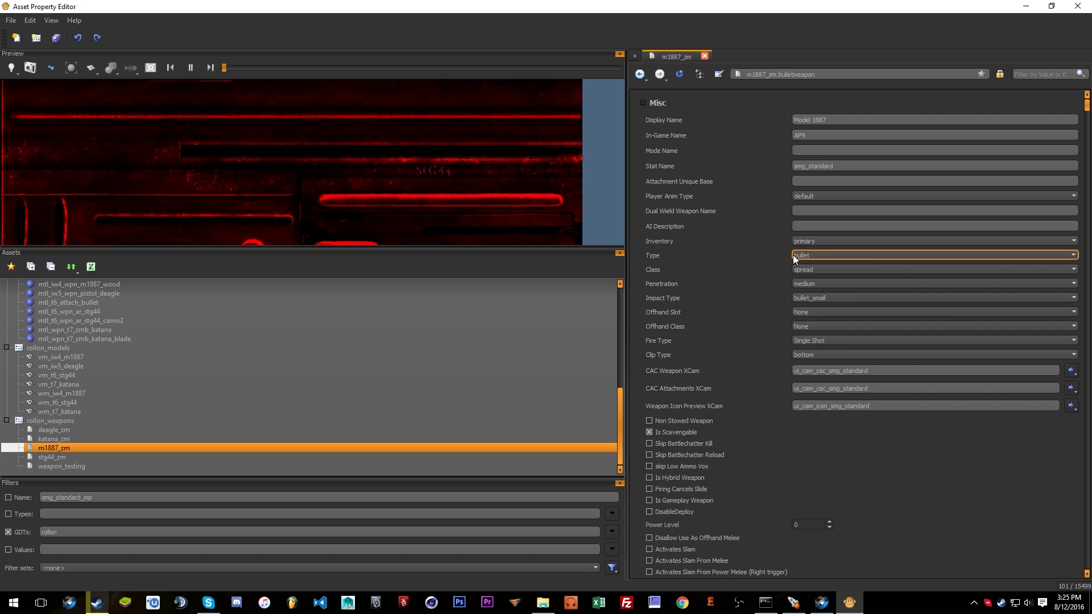
click(807, 251)
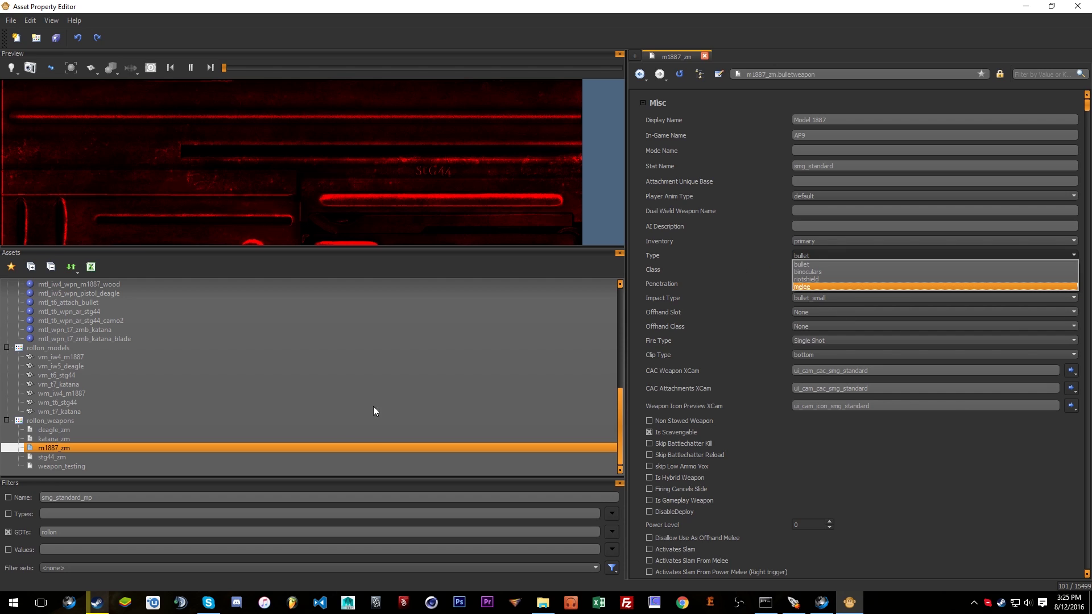
click(105, 439)
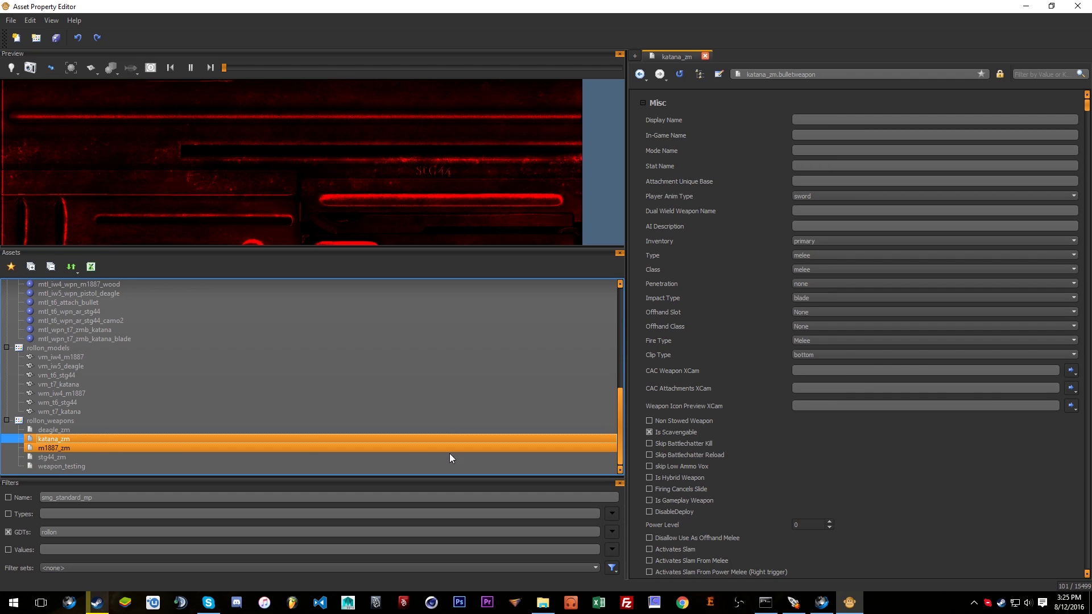
View the available Impact Type and Fire Type choices for m1887_zm without changing them.
click(835, 299)
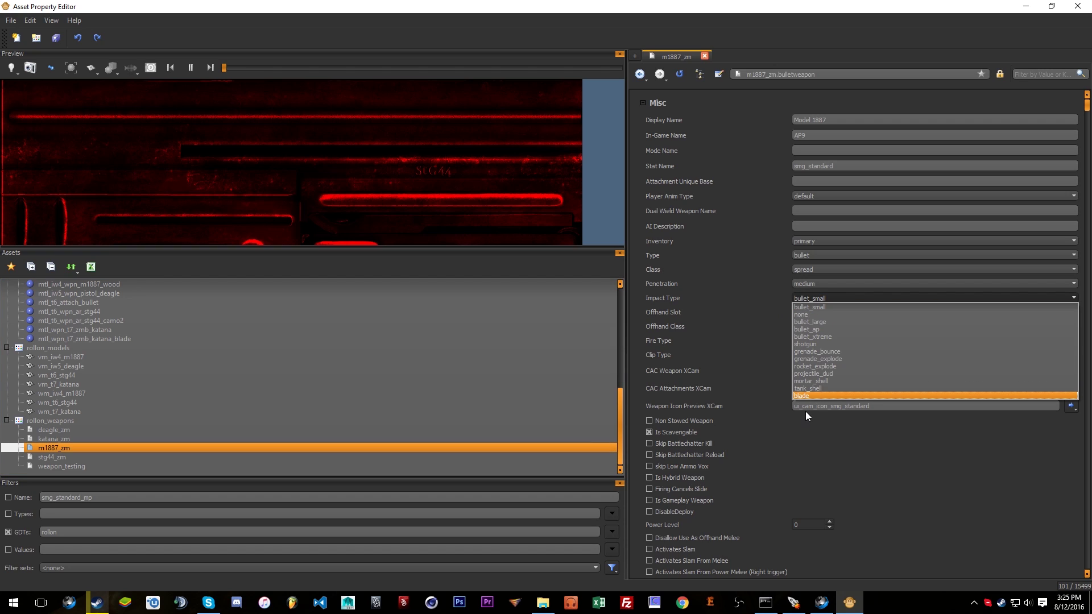
click(740, 337)
click(803, 340)
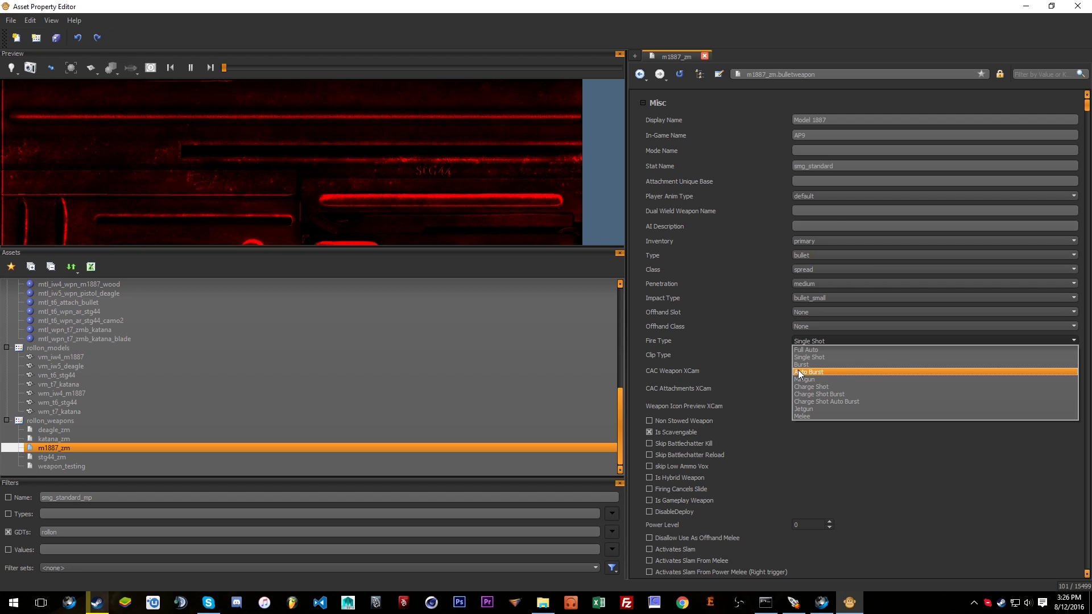
click(766, 345)
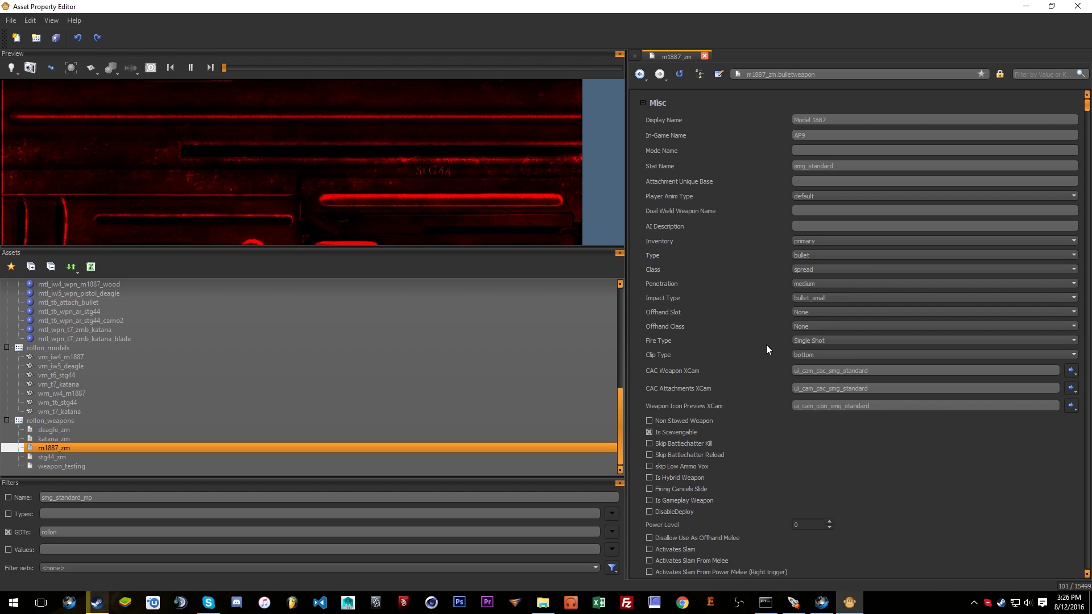
Filter the properties of m1887_zm by burst, inspect the Burst Count setting, and clear the filter.
click(1029, 74)
text(burst)
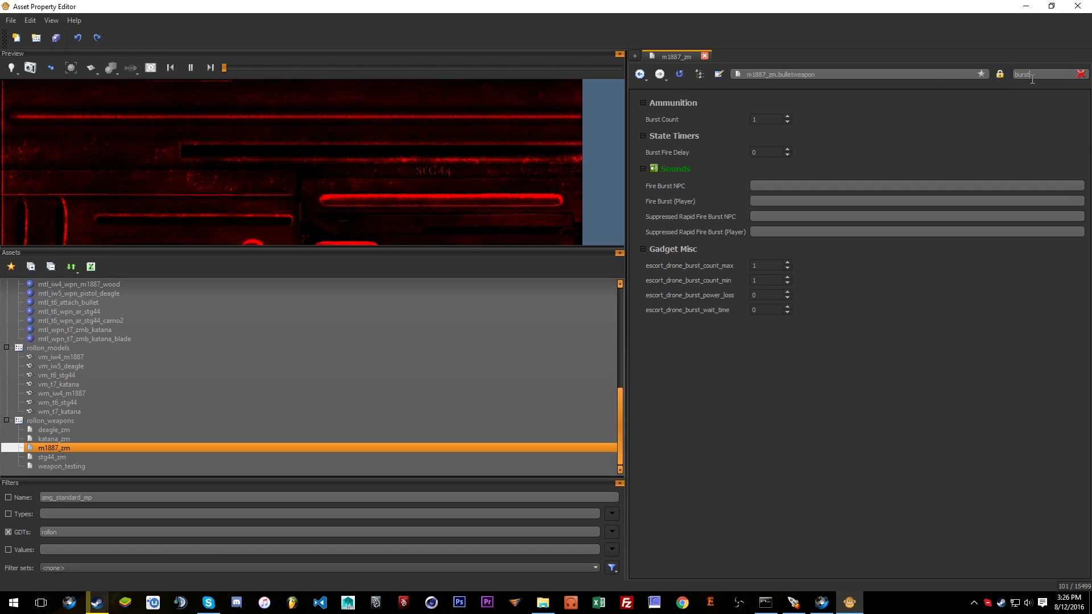
click(764, 123)
click(788, 118)
click(787, 122)
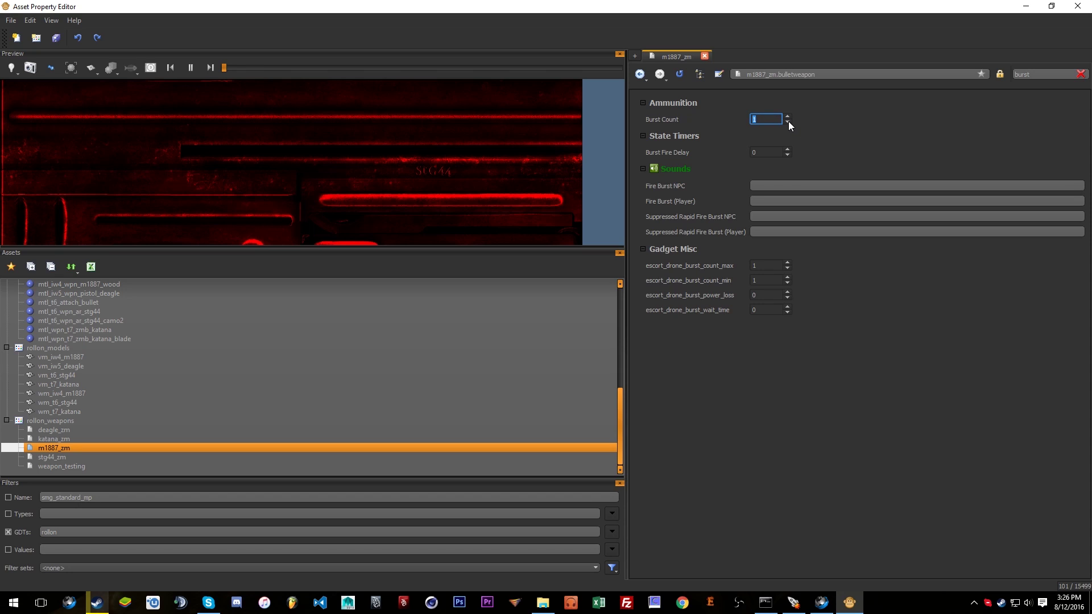
click(1080, 74)
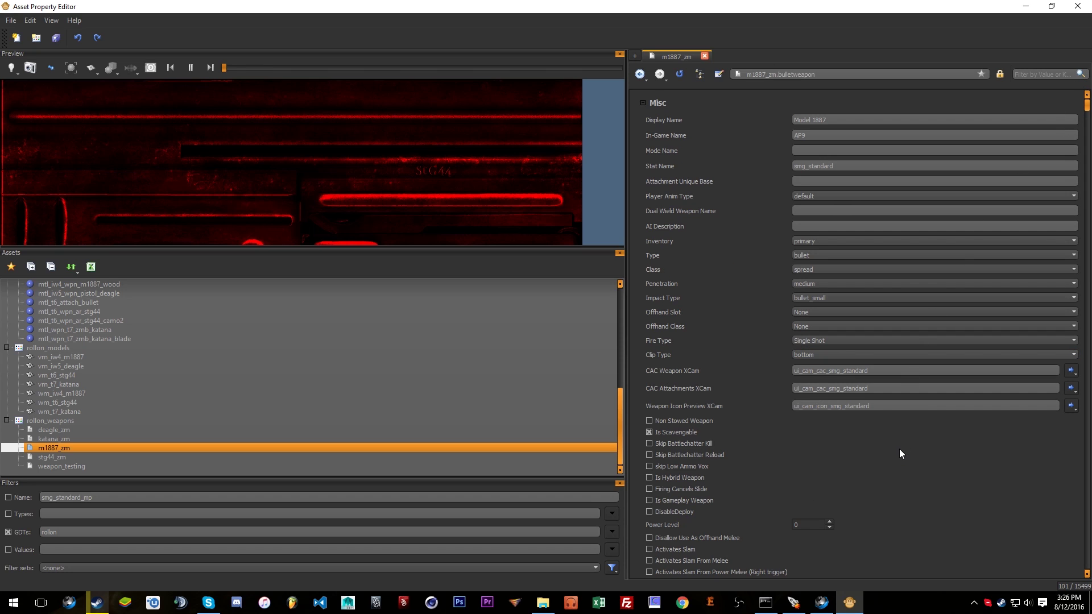
Examine the remaining Misc settings of m1887_zm down to its Damage and Ammo Options.
mouse_move(900, 456)
scroll(742, 364, down, 3)
scroll(743, 364, down, 3)
scroll(743, 365, up, 4)
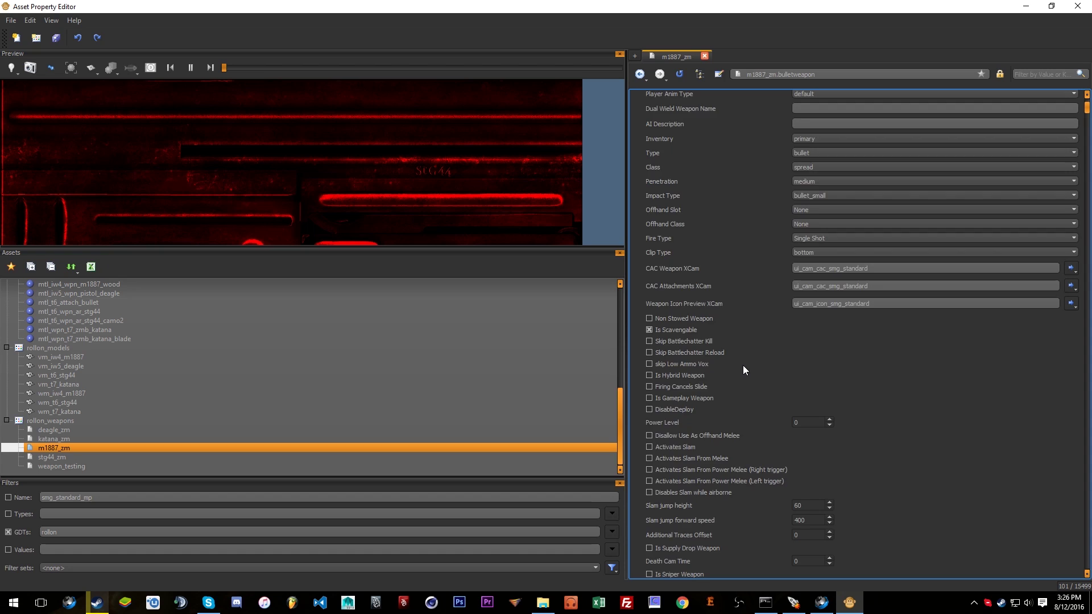
scroll(743, 365, down, 4)
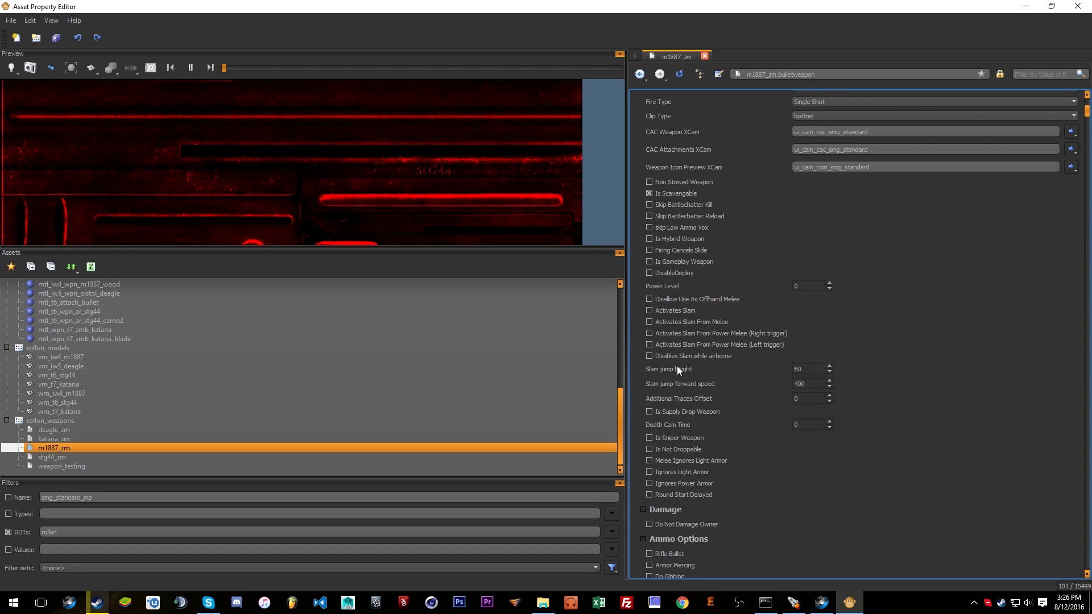
scroll(685, 364, down, 6)
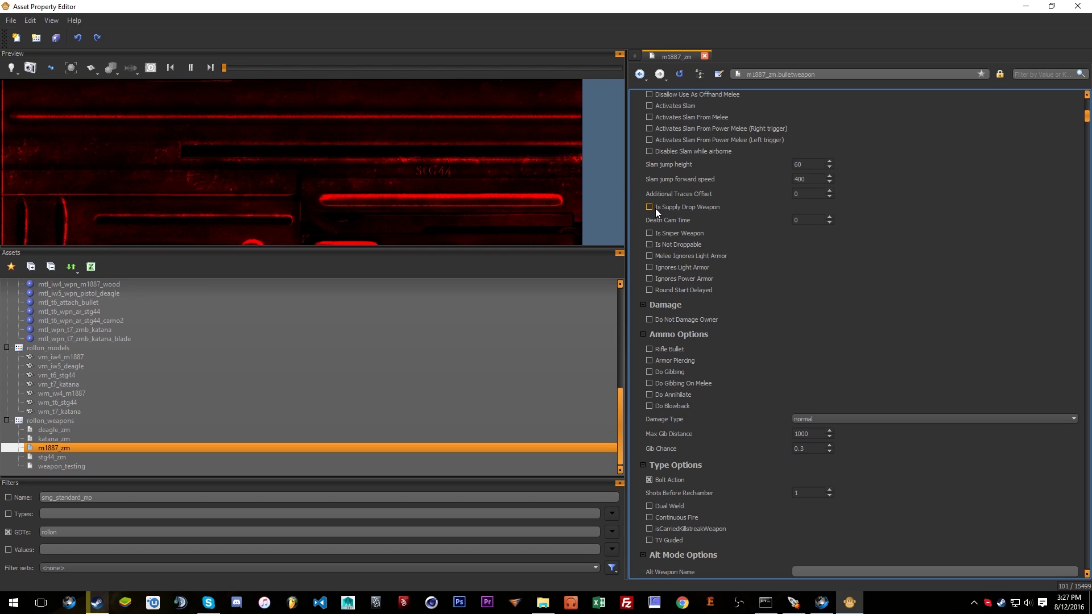
scroll(717, 332, down, 5)
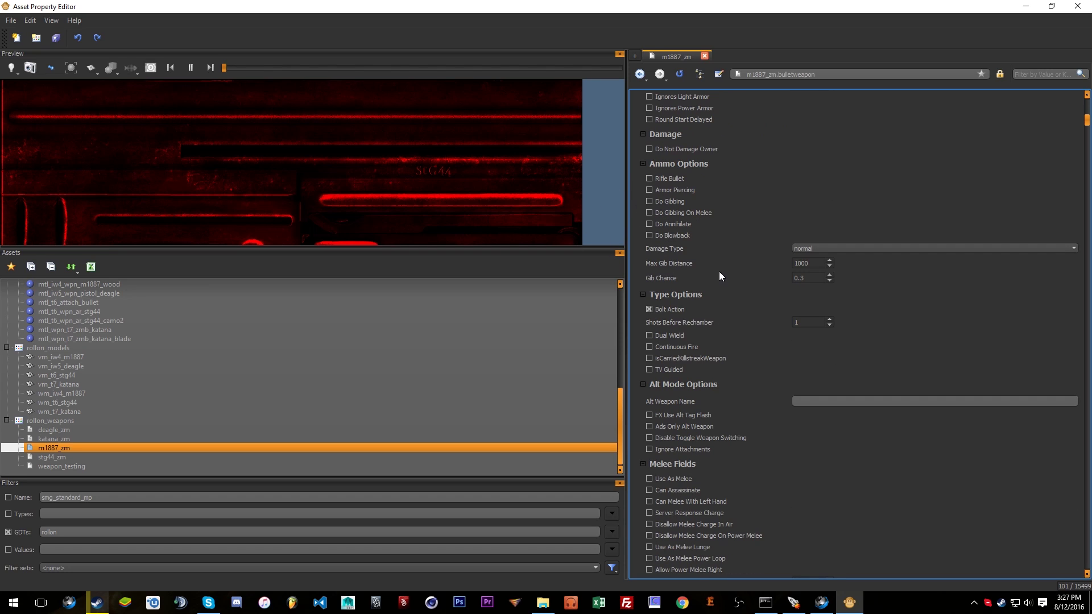
View the available Damage Type choices and read the description of Shots Before Rechamber under Type Options.
click(834, 249)
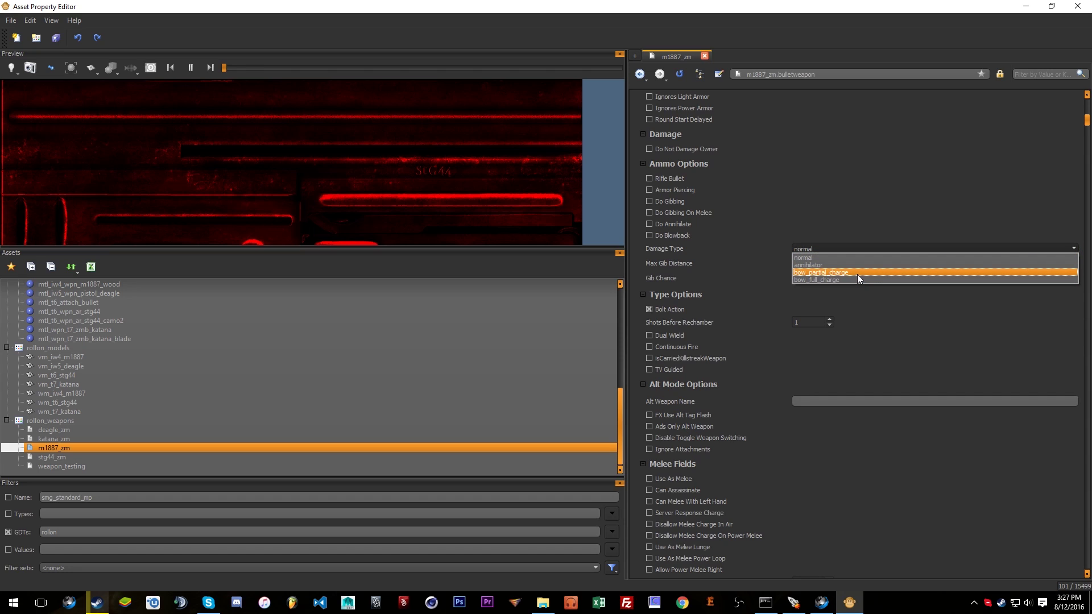
click(869, 291)
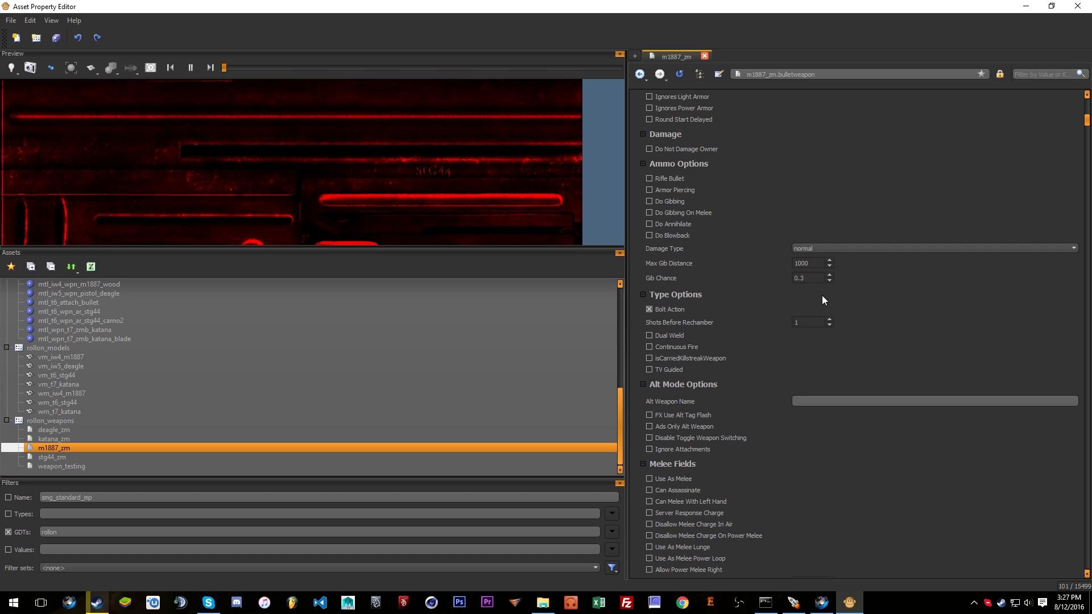
scroll(767, 366, down, 3)
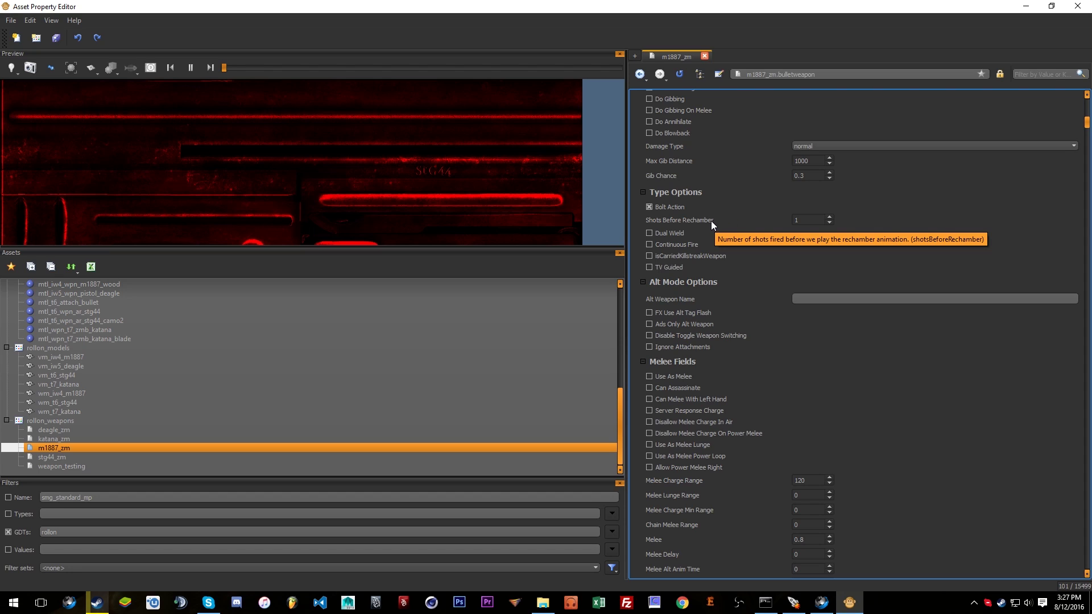
Inspect the Shots Before Rechamber setting, the Alt Mode Options and the description of Can Assassinate under Melee Fields.
double_click(809, 220)
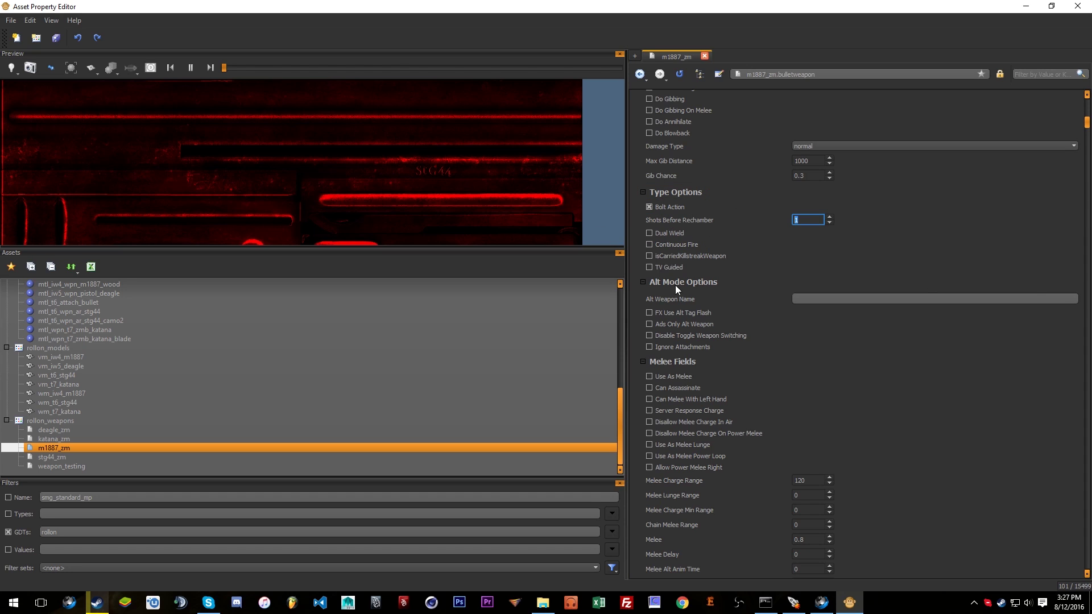
scroll(810, 328, down, 3)
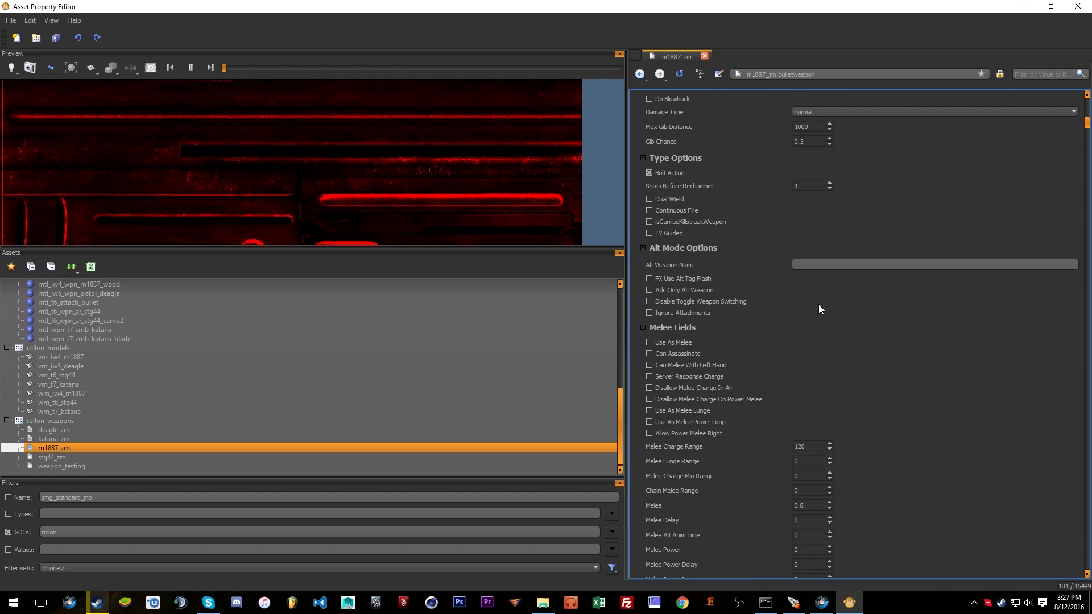
scroll(792, 355, down, 6)
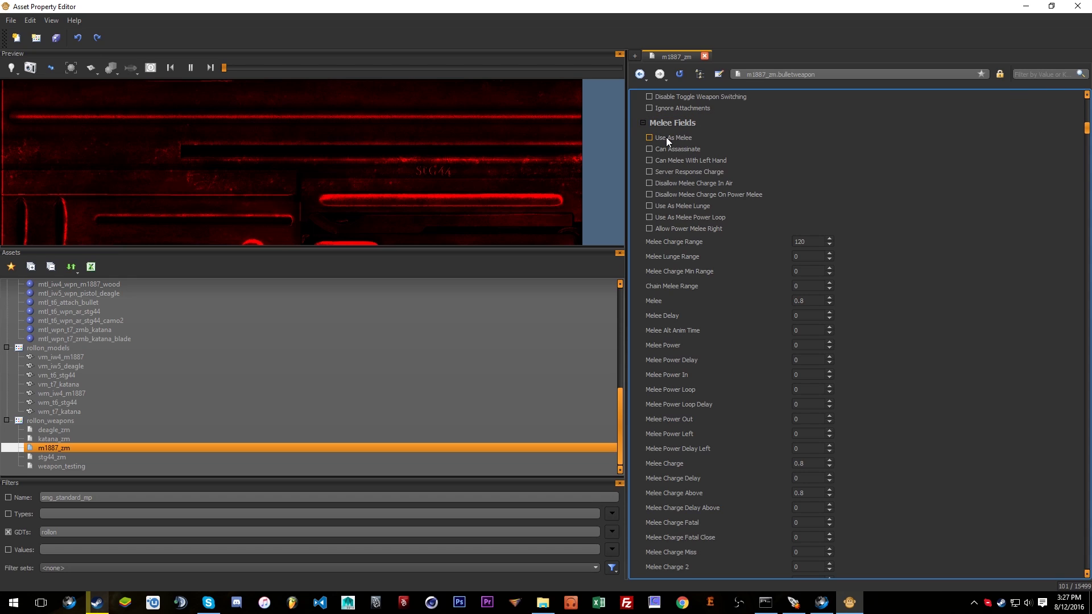
mouse_move(787, 152)
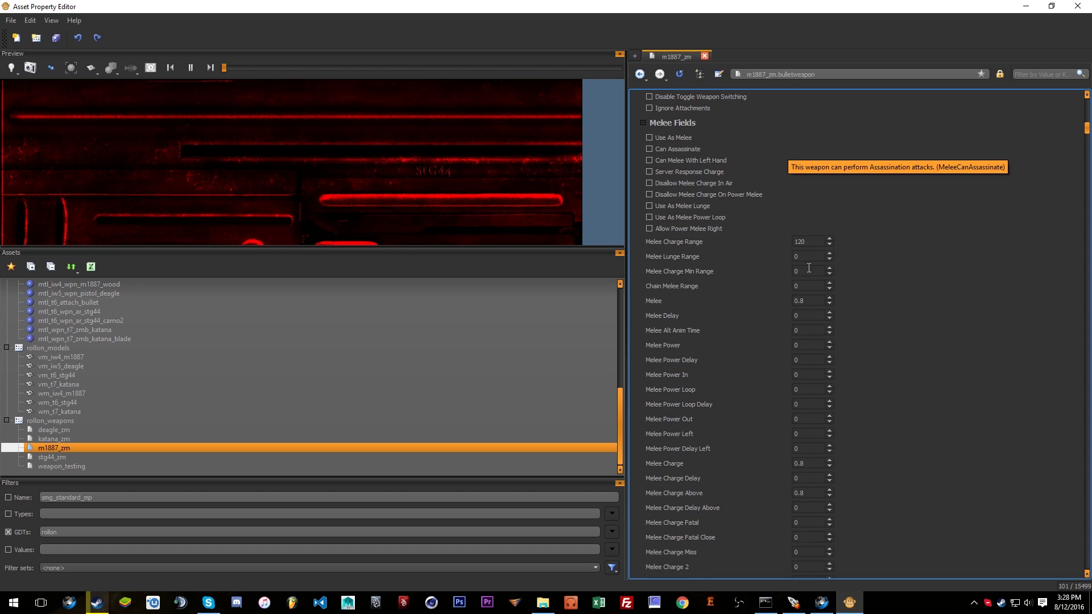
Examine the melee timing and damage values of m1887_zm, focusing on Melee Damage.
scroll(808, 264, down, 15)
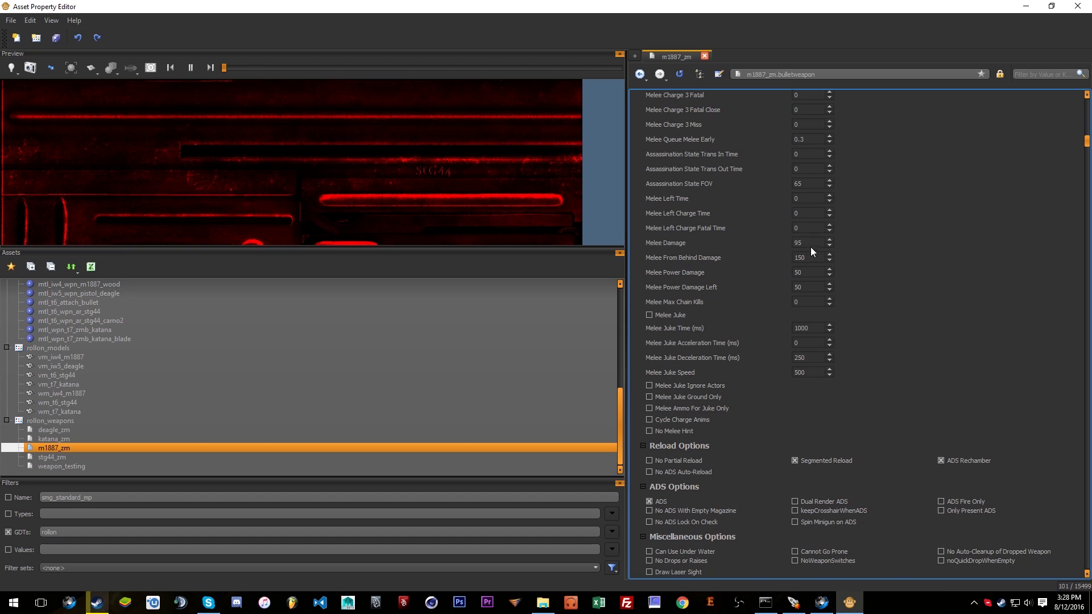
scroll(862, 321, up, 2)
double_click(807, 311)
scroll(779, 347, down, 2)
Examine the Reload, ADS, Miscellaneous, perk and Crosshair Options of m1887_zm down to its Lock On Options.
scroll(904, 370, down, 10)
scroll(881, 380, up, 2)
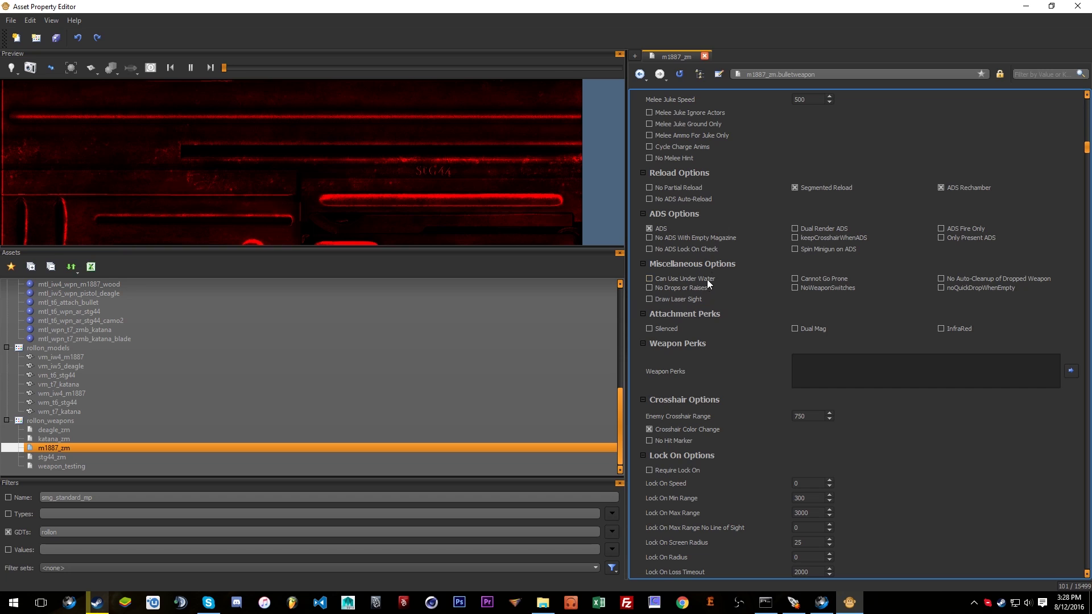
scroll(722, 279, down, 1)
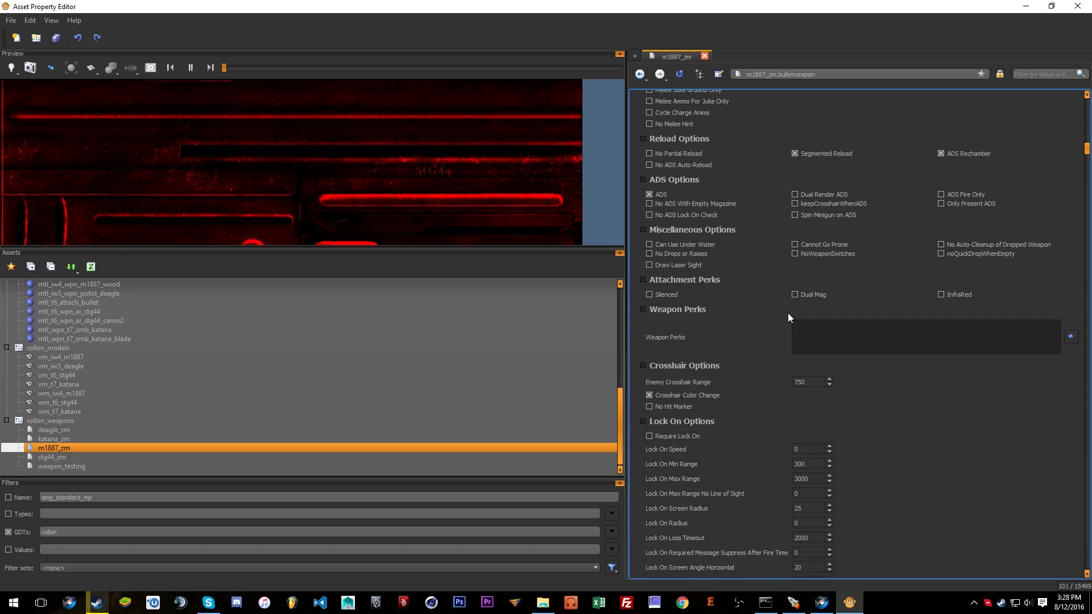
scroll(786, 313, down, 4)
scroll(789, 312, down, 10)
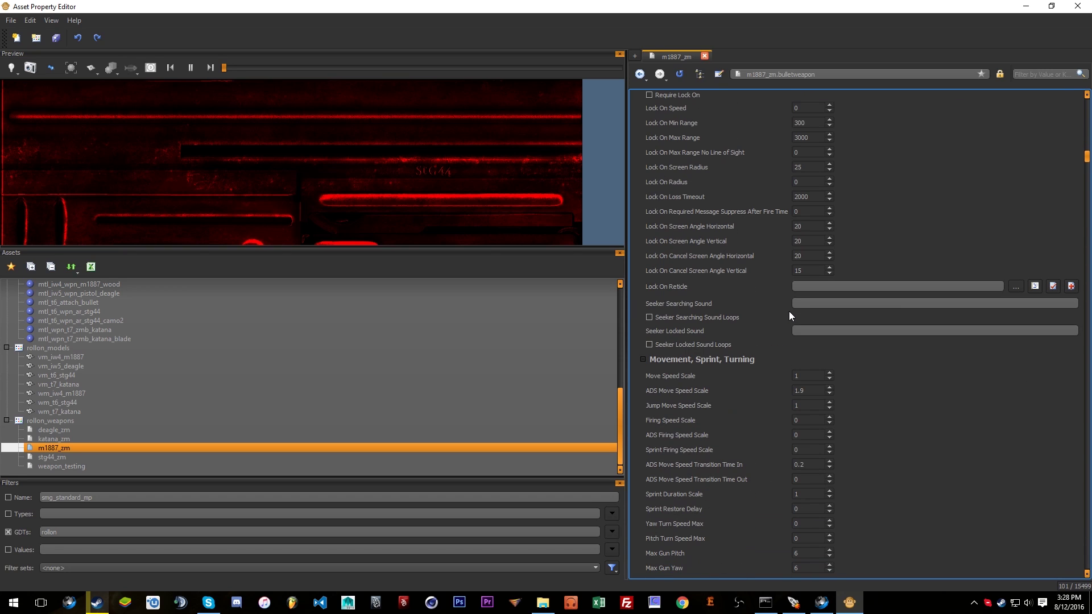
Examine the Lock On, Movement, Sprint, Turning and Aim Assist settings of m1887_zm.
scroll(830, 231, up, 5)
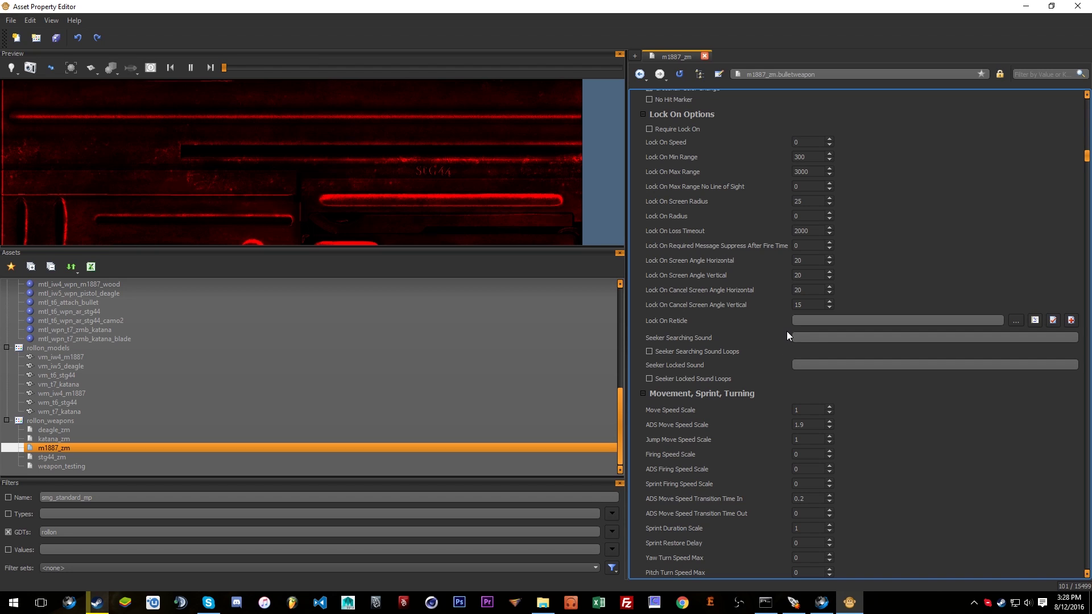
scroll(789, 334, down, 2)
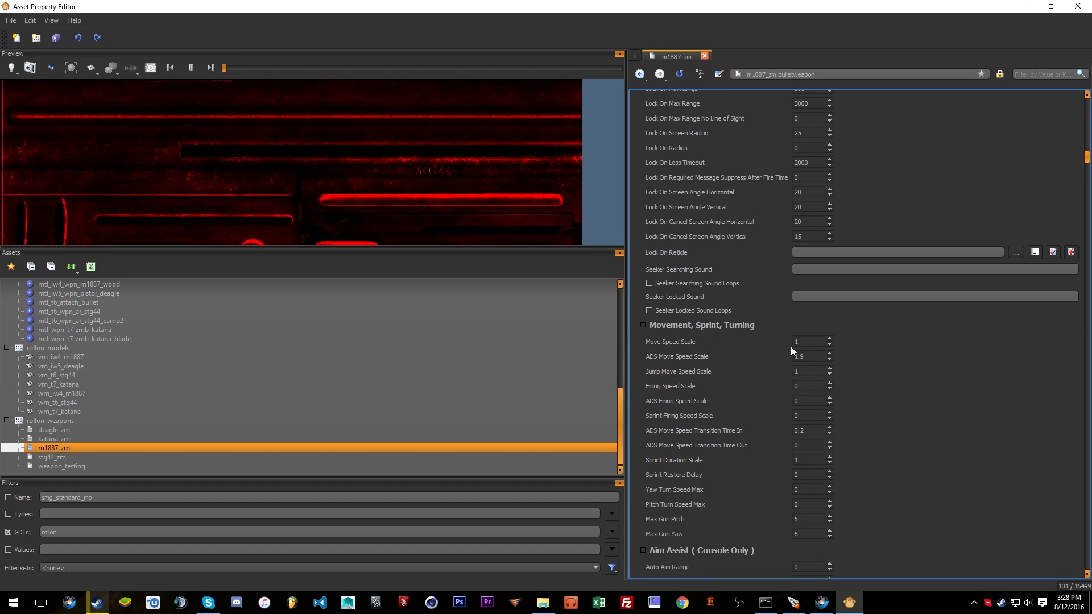
scroll(791, 348, down, 3)
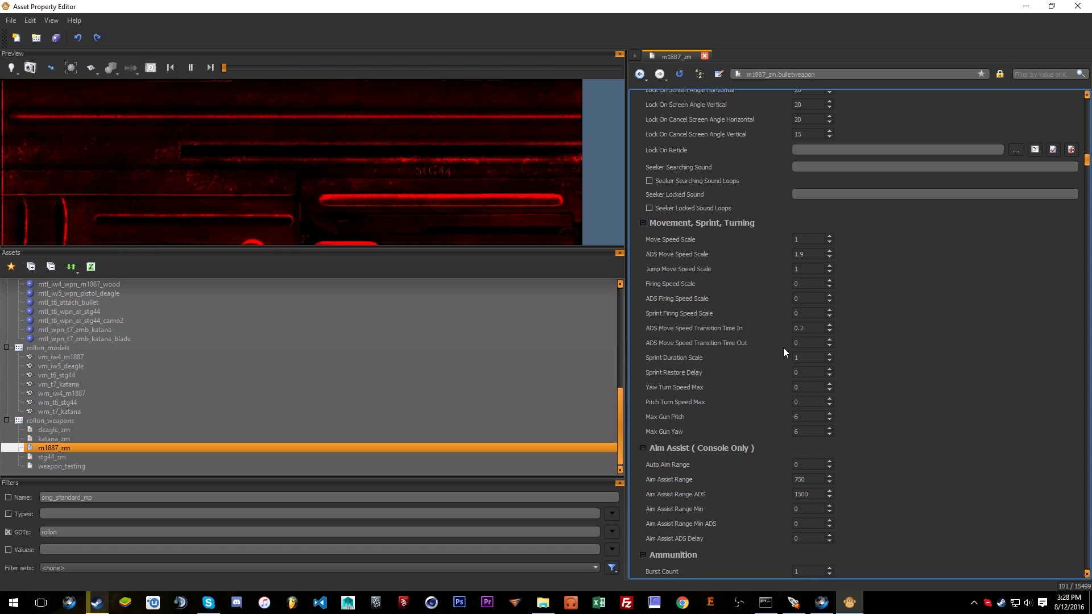
scroll(769, 336, down, 7)
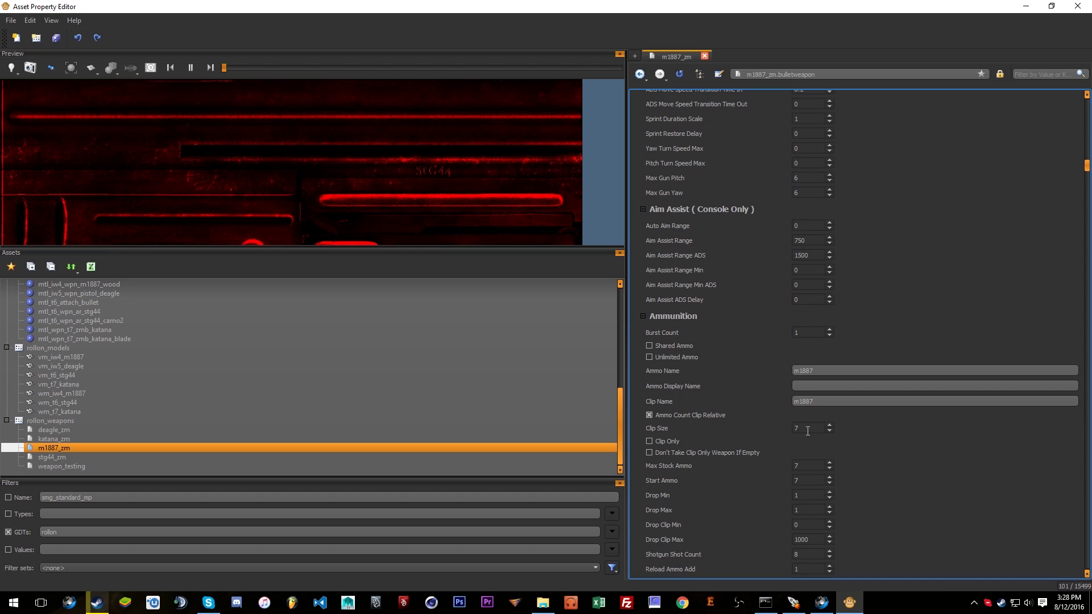
Compare the Ammo Name and Clip Name entries in the Ammunition section of m1887_zm and review the ammo amounts below them.
scroll(862, 210, down, 4)
drag(834, 237, 673, 235)
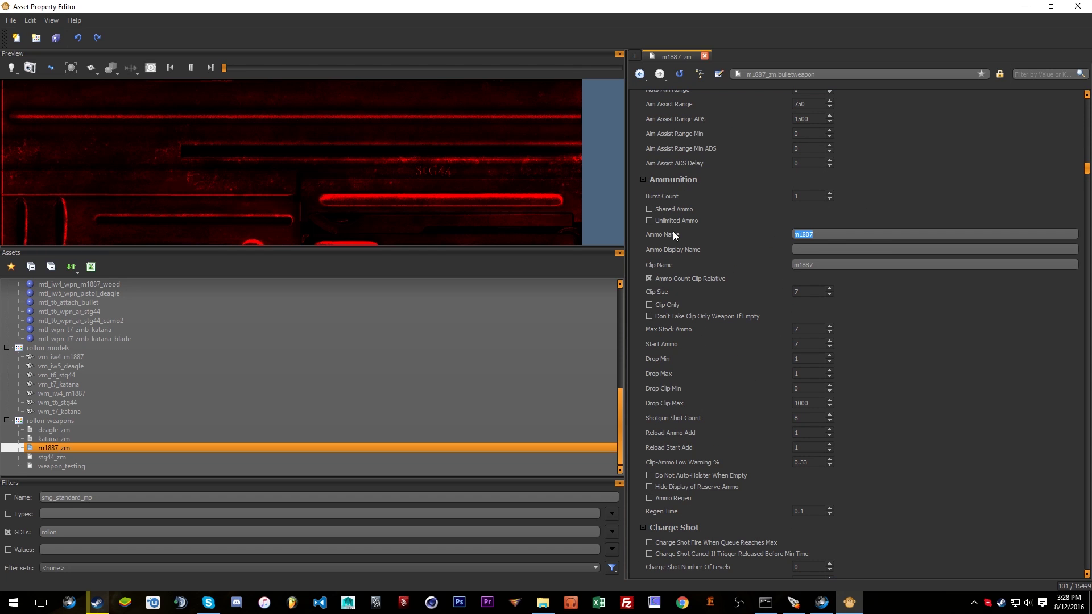
drag(813, 263, 675, 245)
drag(838, 233, 766, 259)
drag(865, 266, 595, 261)
drag(834, 265, 729, 279)
drag(834, 233, 687, 226)
scroll(848, 330, down, 2)
scroll(866, 319, down, 2)
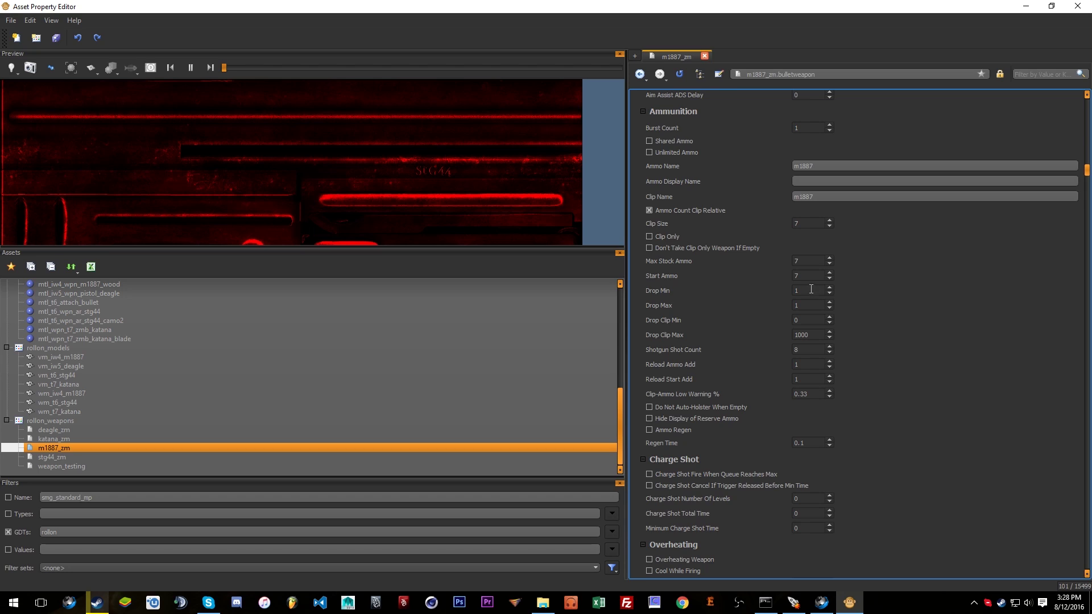
Try a Start Ammo value of 20, set it back to 7, and save the weapon.
scroll(801, 272, up, 13)
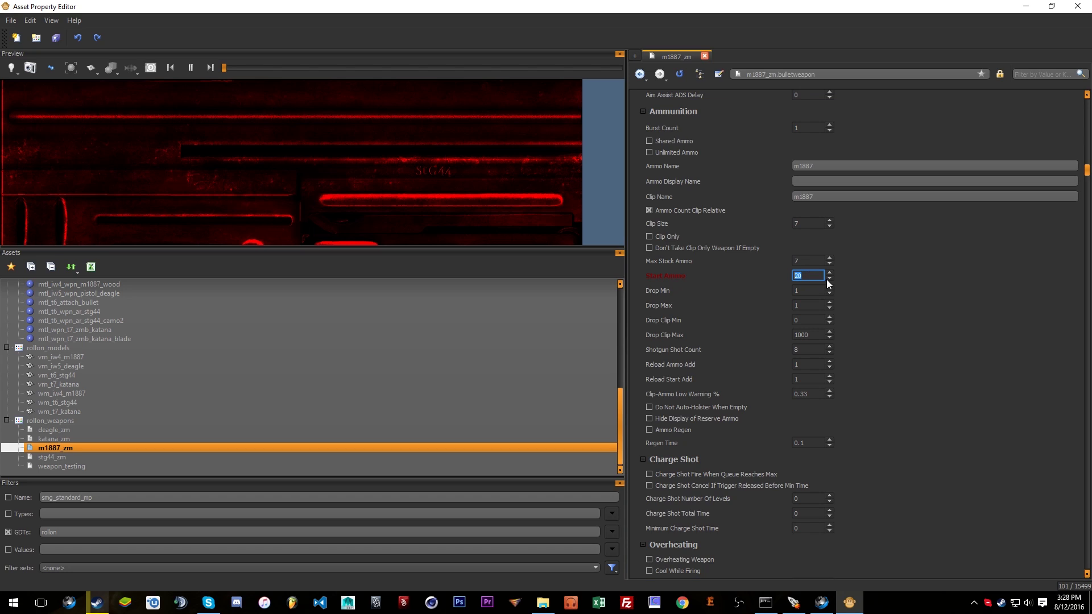
text(7)
click(57, 38)
click(853, 248)
Inspect the Shotgun Shot Count and the Charge Shot, Overheating, Tracer and Laser settings of m1887_zm.
scroll(844, 378, down, 3)
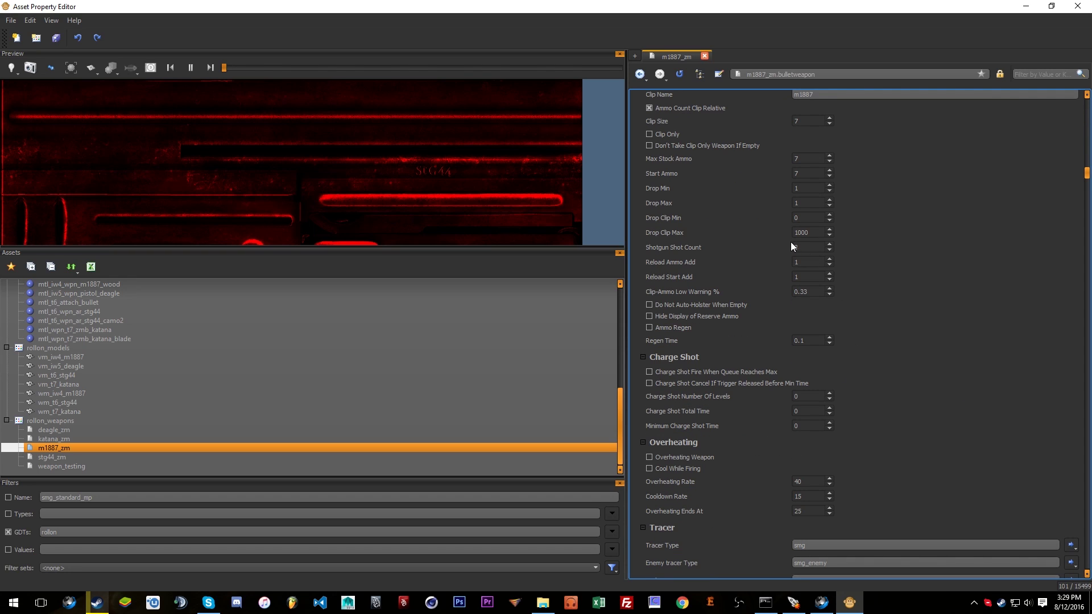
double_click(804, 246)
click(862, 248)
scroll(944, 298, down, 4)
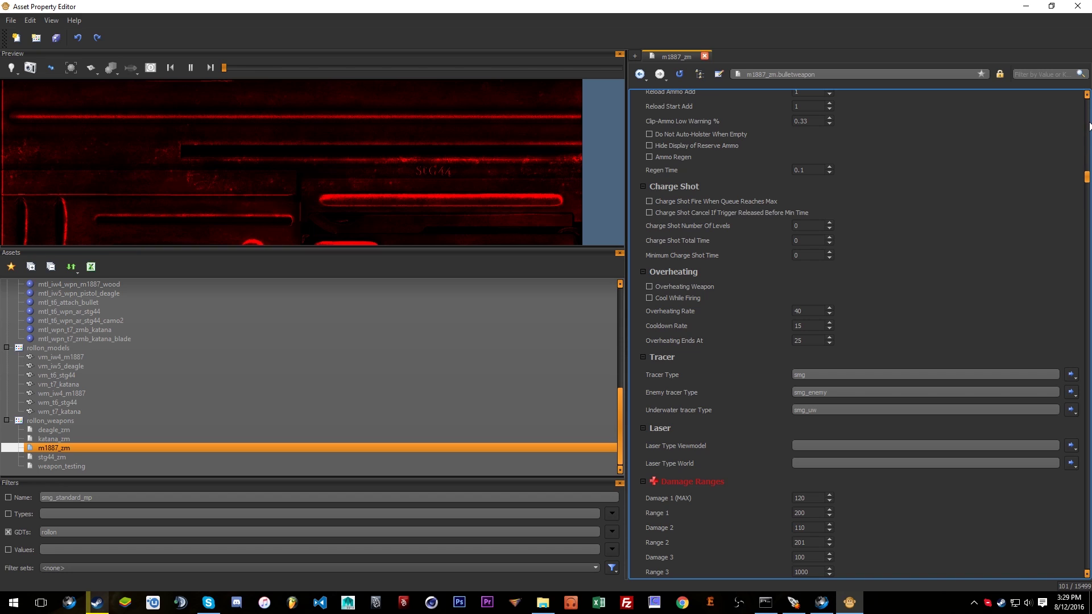
Return to the general settings of m1887_zm, view the available Class choices, and keep spread.
drag(1087, 177, 1087, 118)
scroll(818, 282, up, 10)
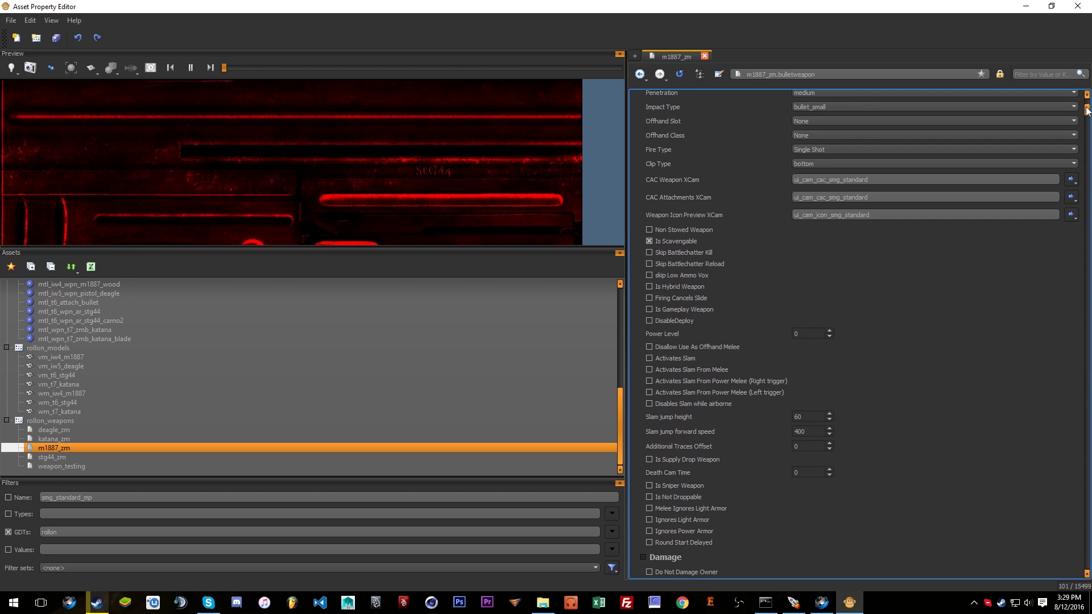
click(810, 251)
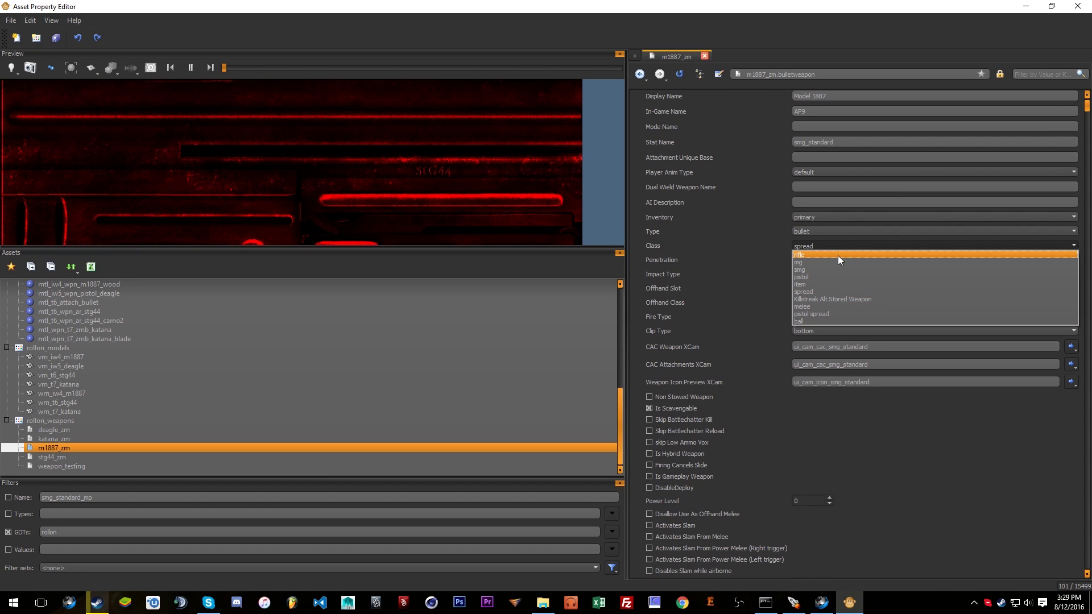
click(807, 291)
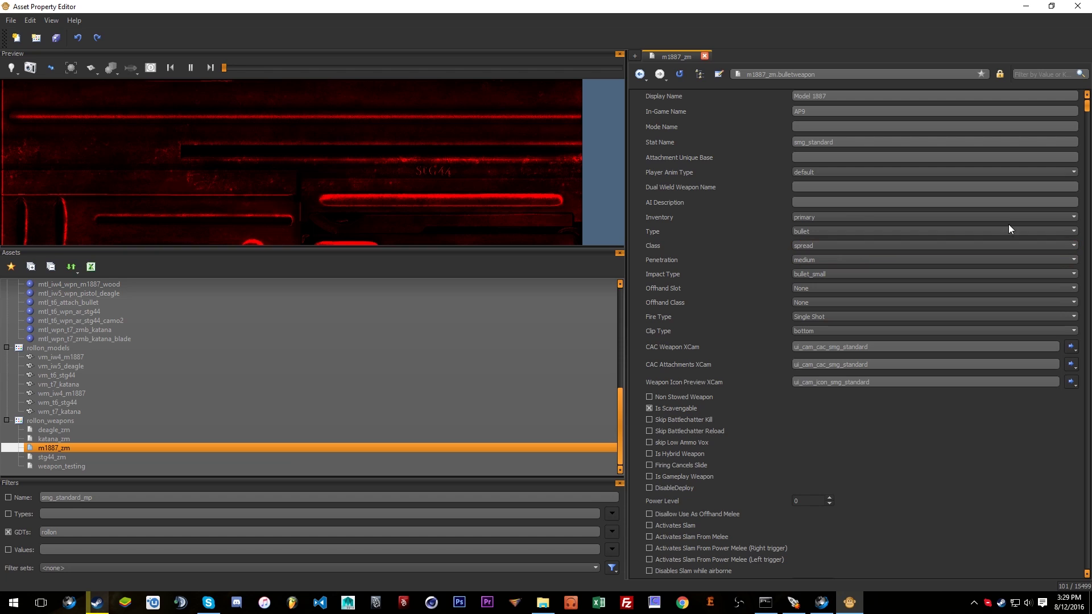
Inspect the paired damage and range values in the Damage Ranges section of m1887_zm, from maximum to minimum damage.
drag(1087, 109, 1088, 180)
scroll(926, 423, down, 3)
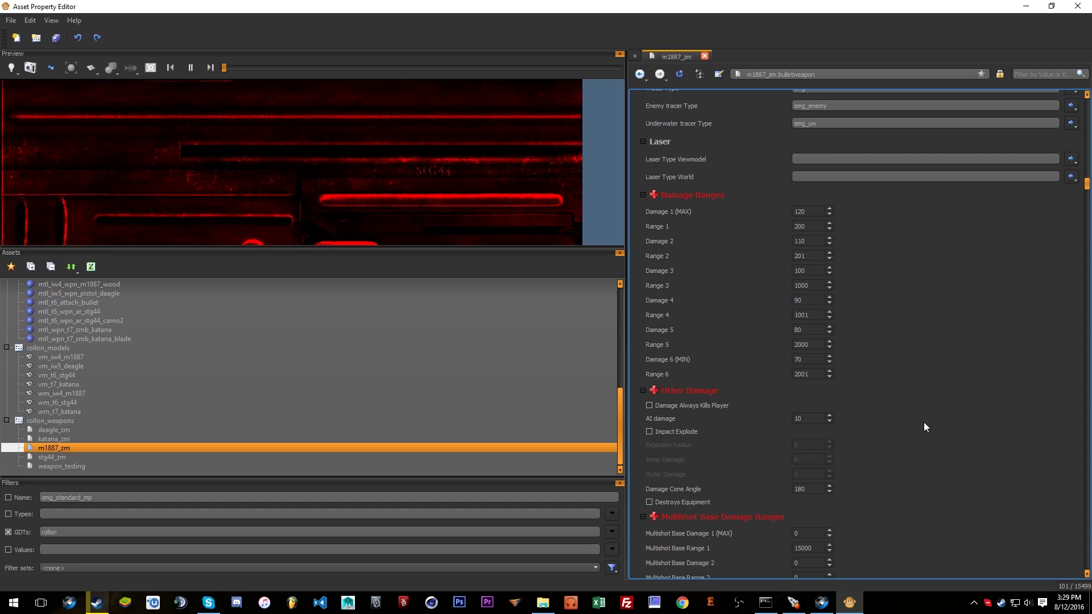
double_click(810, 210)
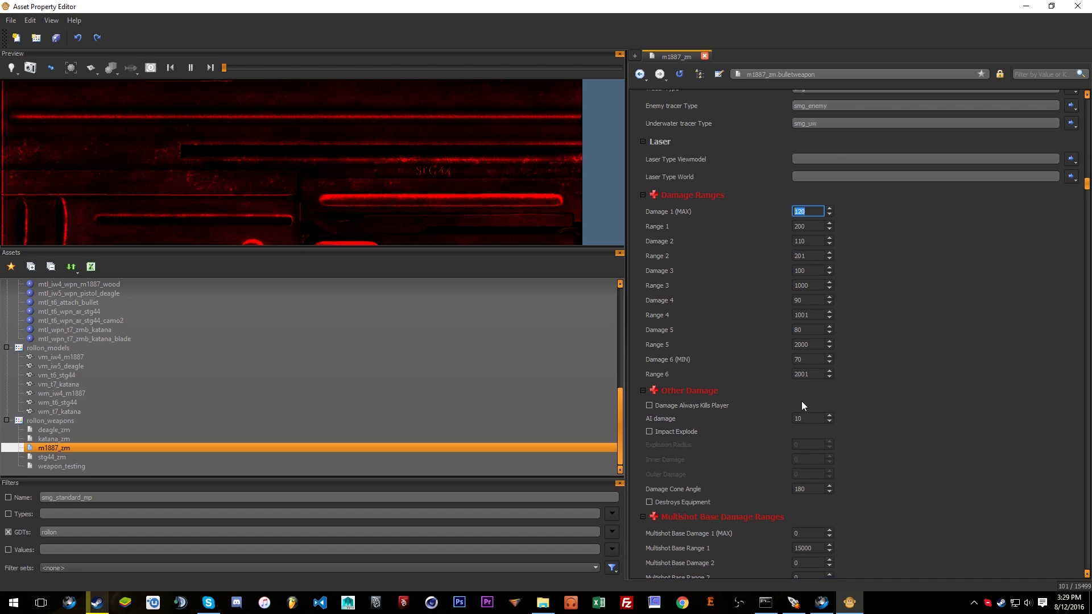
click(817, 358)
double_click(799, 330)
double_click(820, 370)
double_click(813, 343)
double_click(796, 314)
double_click(820, 285)
Inspect Multishot Base Damage 1 (MAX) and the other Multishot Base Damage Ranges of m1887_zm.
double_click(813, 257)
scroll(978, 385, down, 6)
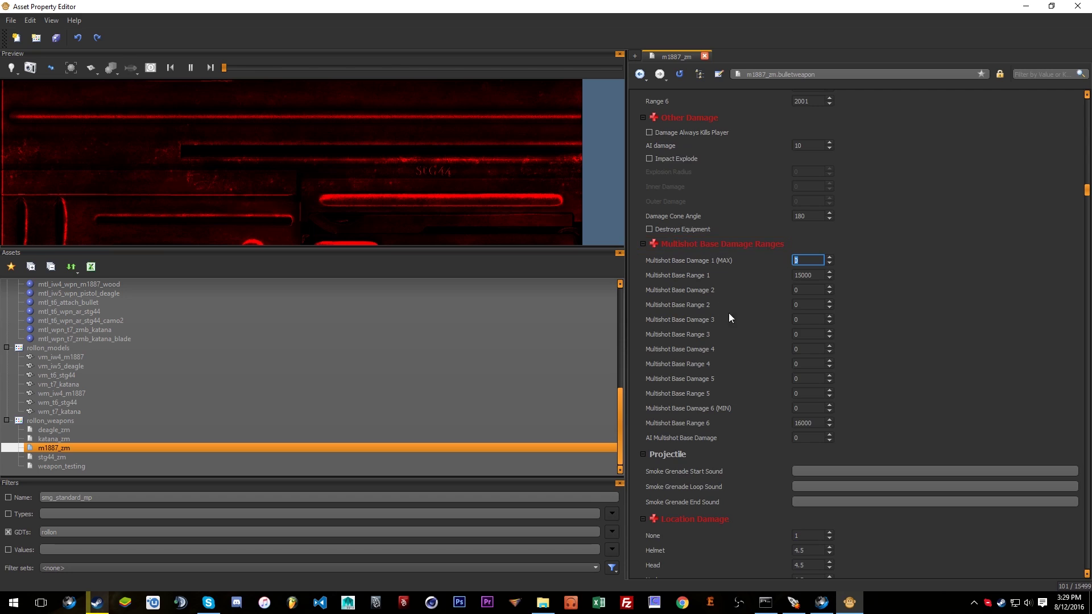
scroll(769, 359, down, 4)
scroll(766, 354, up, 2)
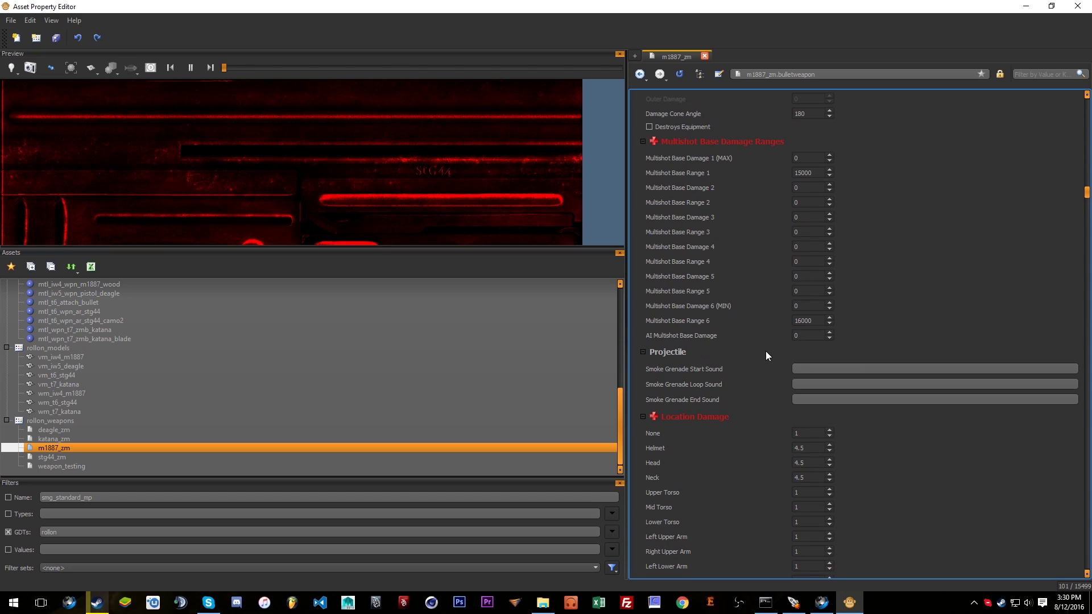
Inspect the Location Damage multipliers of m1887_zm, focusing on Helmet, Head and Neck.
scroll(715, 471, down, 6)
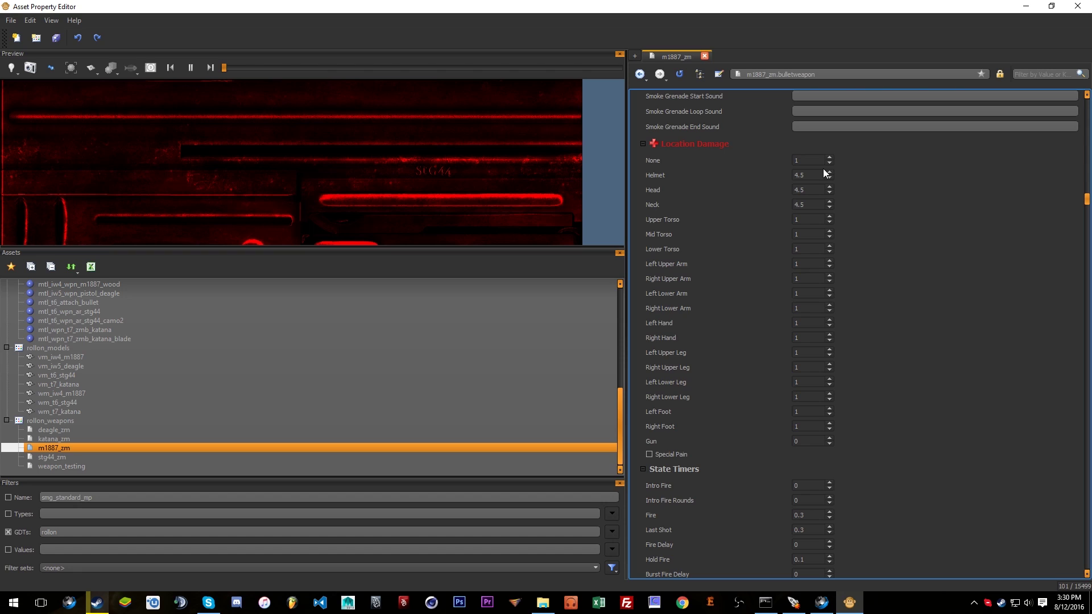
double_click(804, 175)
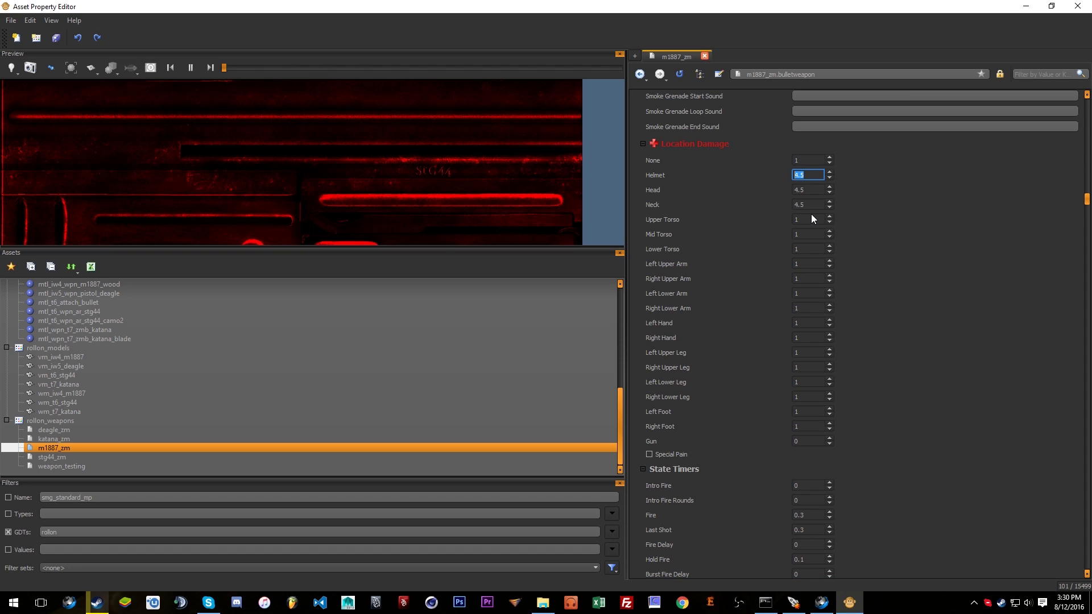
click(810, 191)
key(ctrl+a)
key(Tab)
click(814, 177)
scroll(779, 364, down, 4)
scroll(782, 357, up, 3)
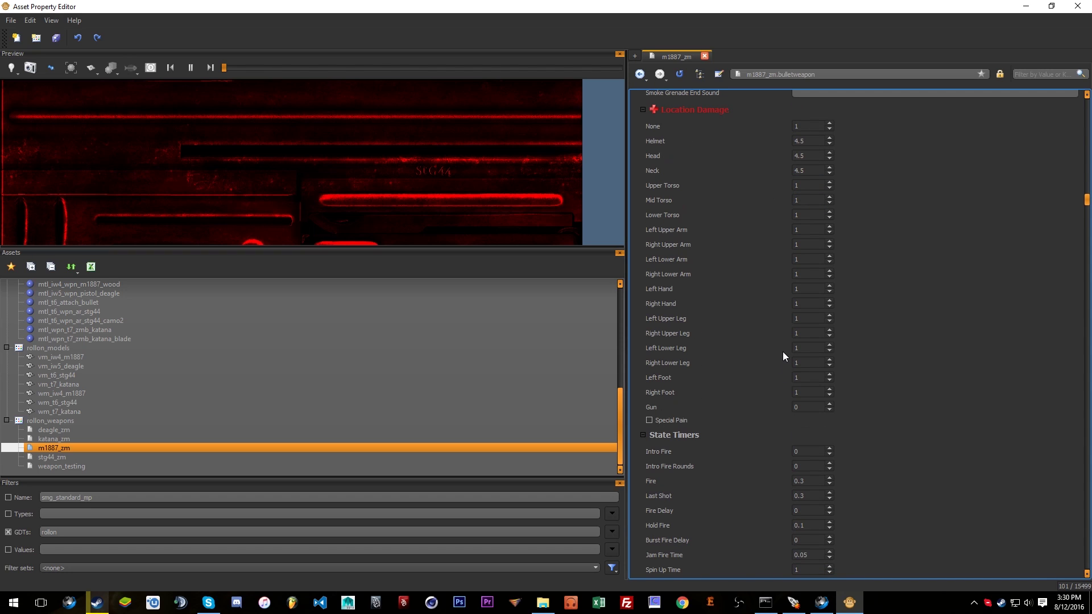
Set the Fire time under State Timers to 0 and save the weapon.
scroll(926, 444, down, 9)
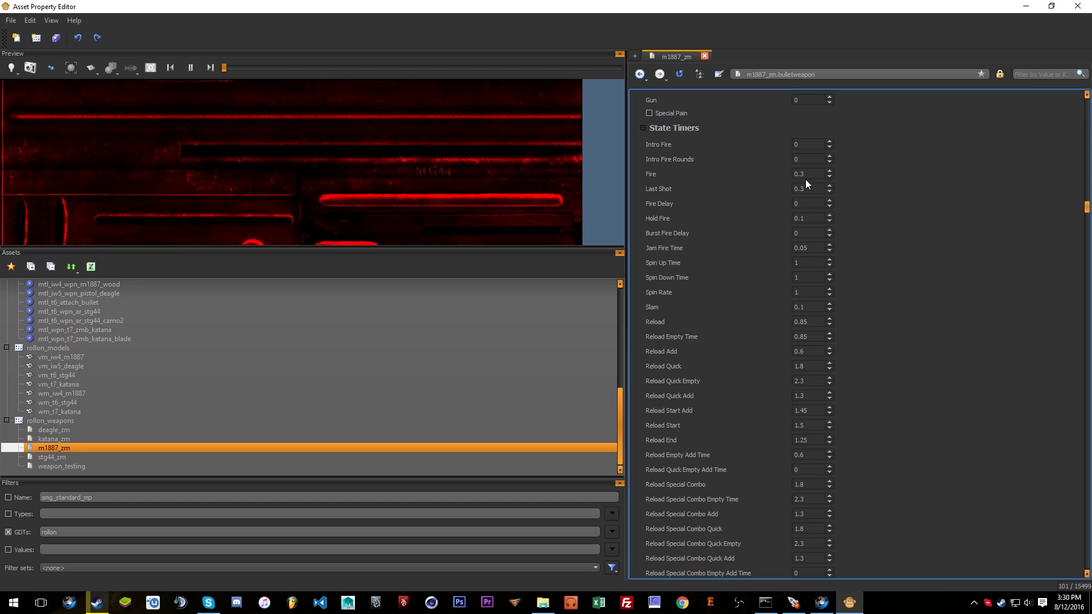
drag(812, 173, 772, 169)
text(0)
key(Return)
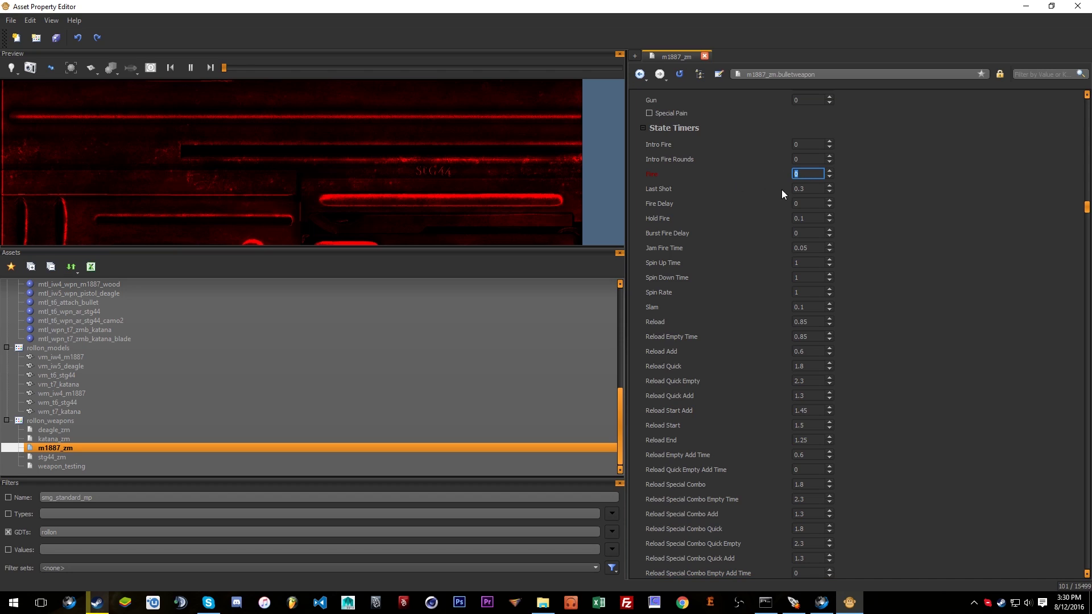
click(811, 235)
click(812, 175)
click(55, 37)
Examine Burst Fire Delay, the remaining State Timers, and the Sprint, LowReady, Crouch and Prone Movement Settings of m1887_zm.
click(815, 232)
click(861, 316)
scroll(911, 314, down, 3)
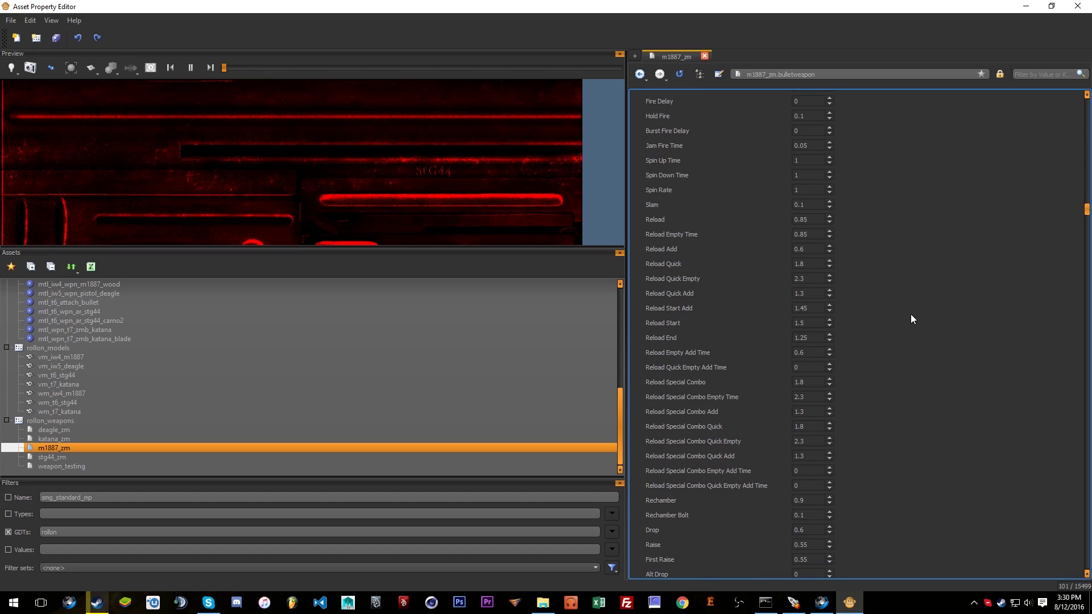
scroll(747, 234, down, 3)
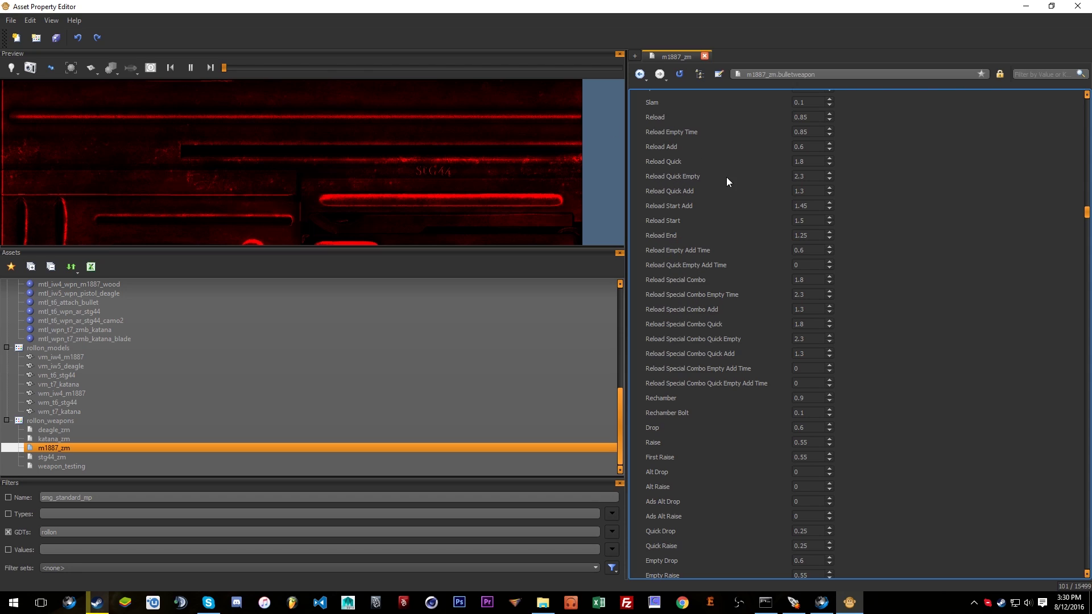
scroll(748, 361, down, 9)
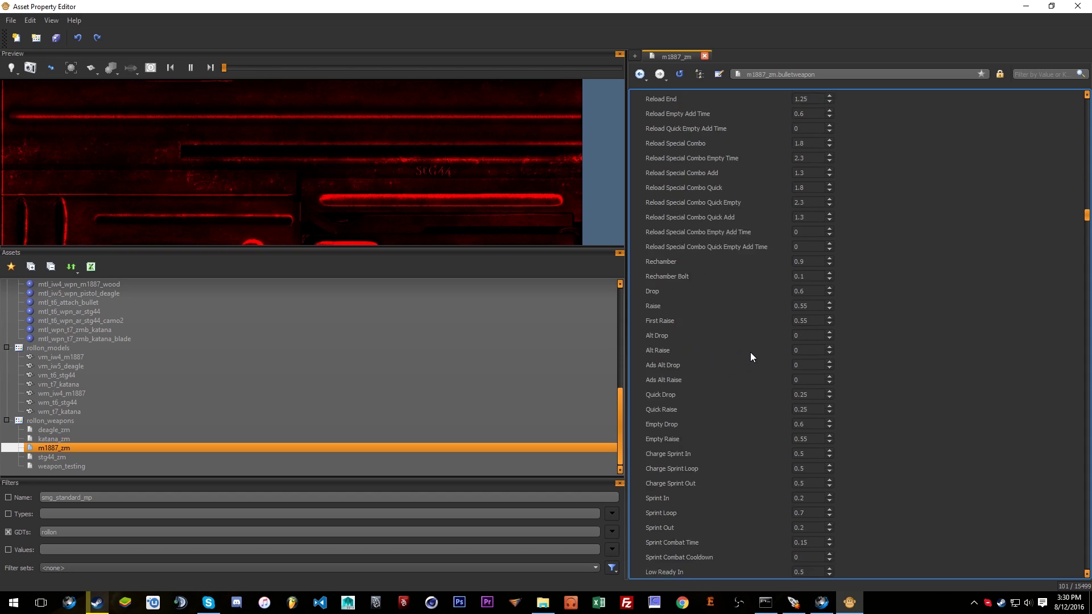
scroll(751, 352, down, 11)
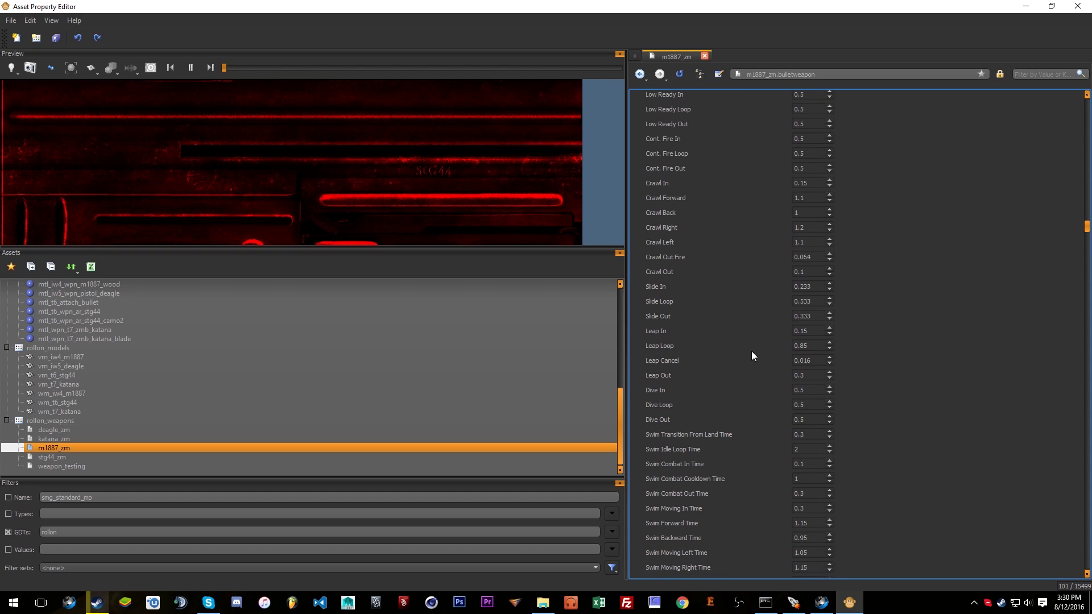
scroll(726, 375, down, 20)
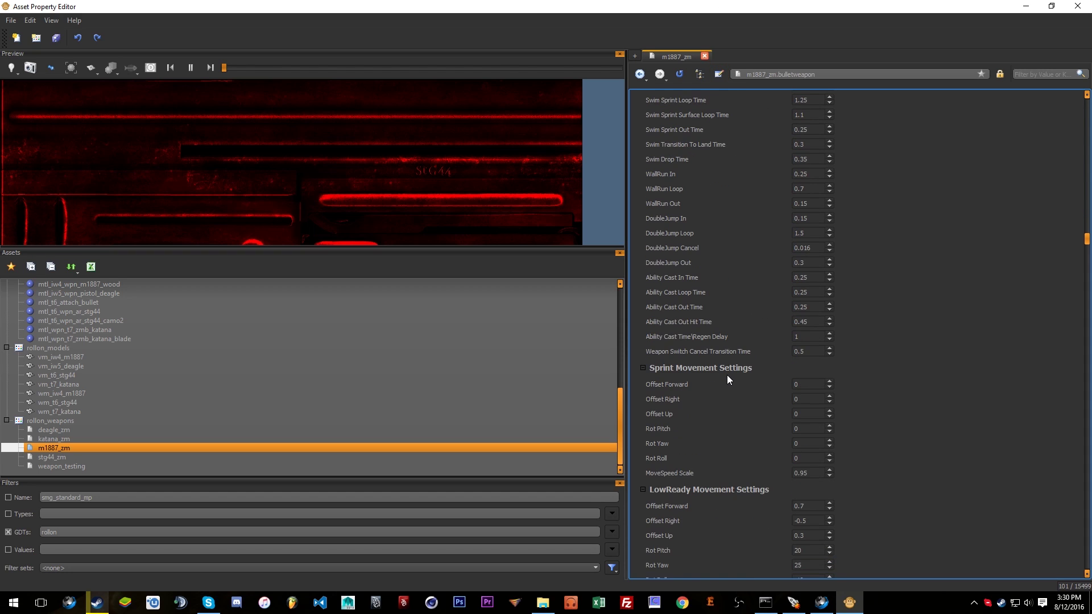
scroll(728, 375, down, 20)
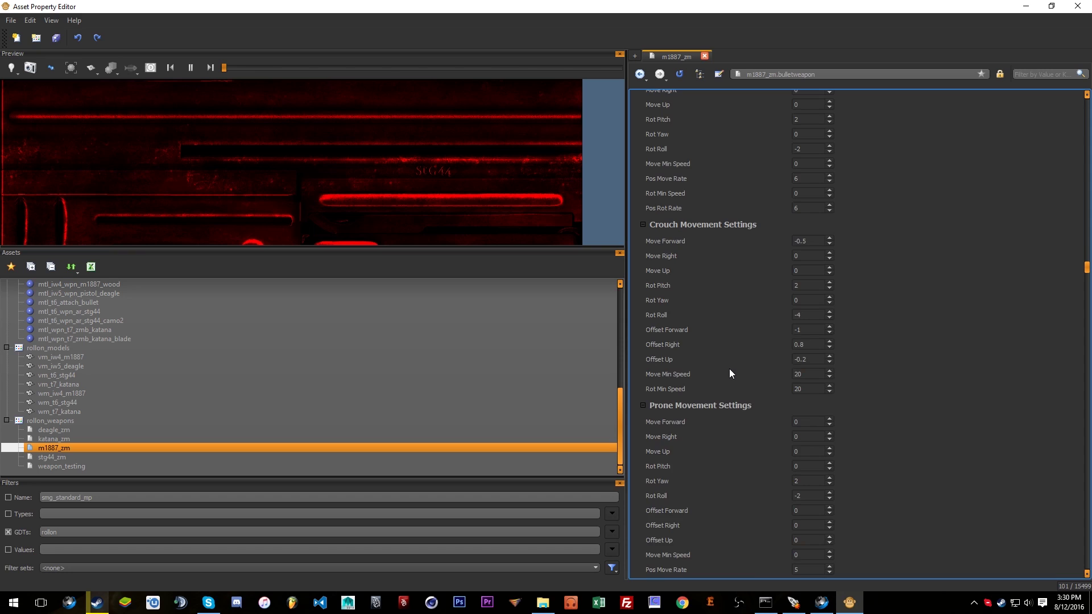
Examine the Reticle, Anti Quick Scope and ADS Overlay Settings of m1887_zm.
scroll(736, 358, down, 20)
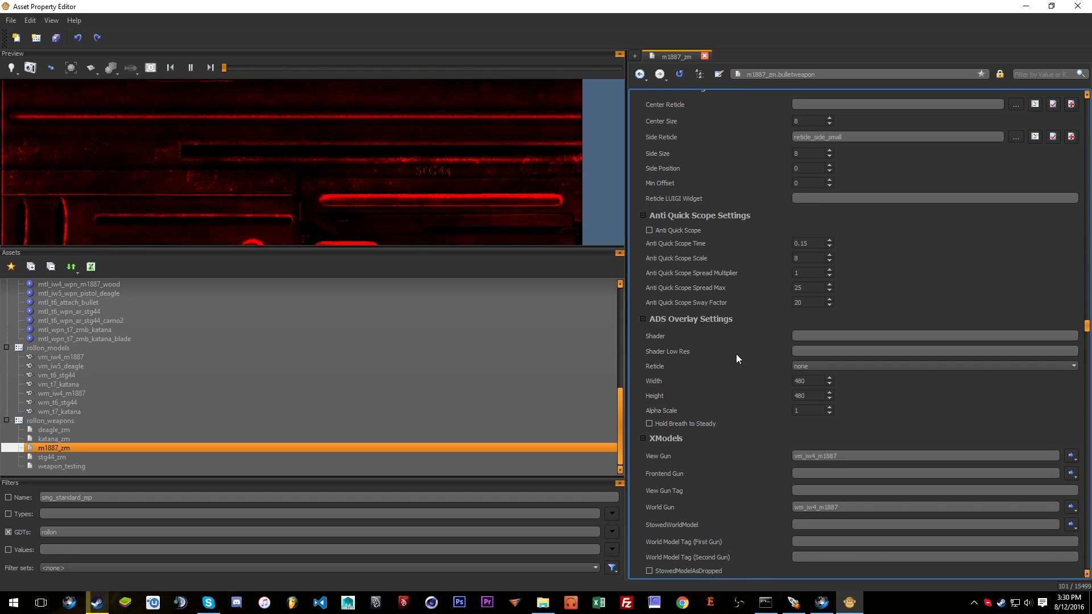
scroll(735, 353, down, 2)
scroll(736, 353, up, 4)
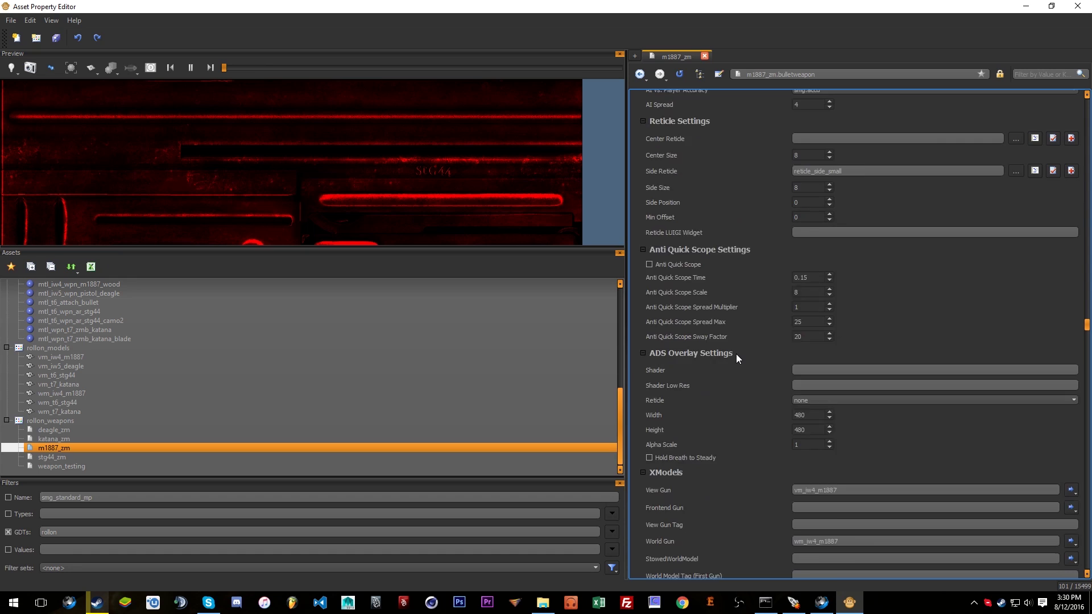
scroll(708, 309, down, 3)
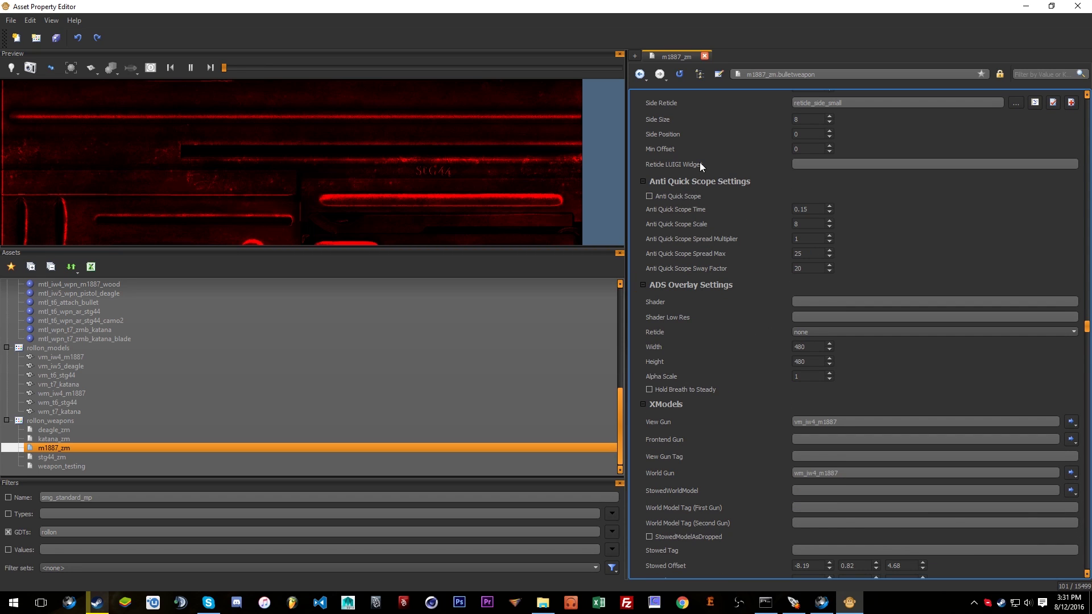
scroll(770, 336, down, 8)
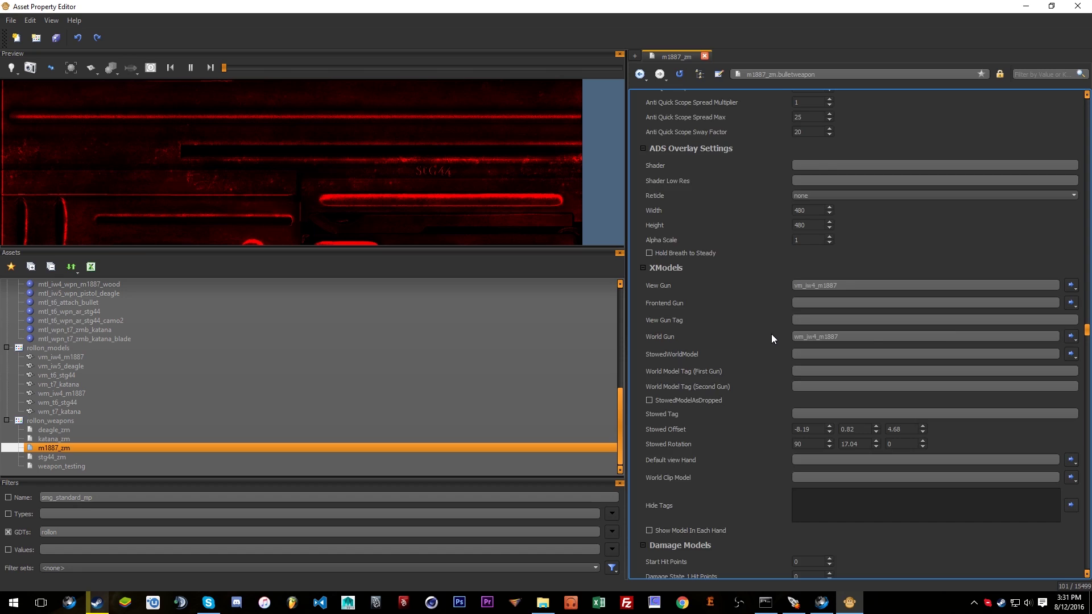
Re-enter the View Gun model under XModels by choosing the suggested vm_iw4_m1887.
double_click(863, 146)
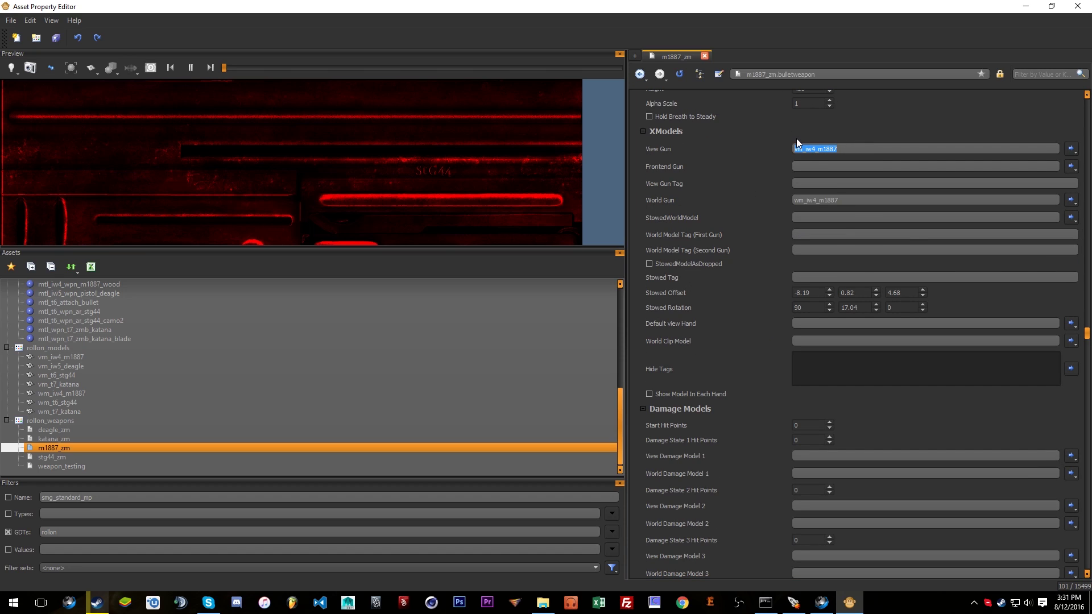
double_click(853, 199)
double_click(851, 147)
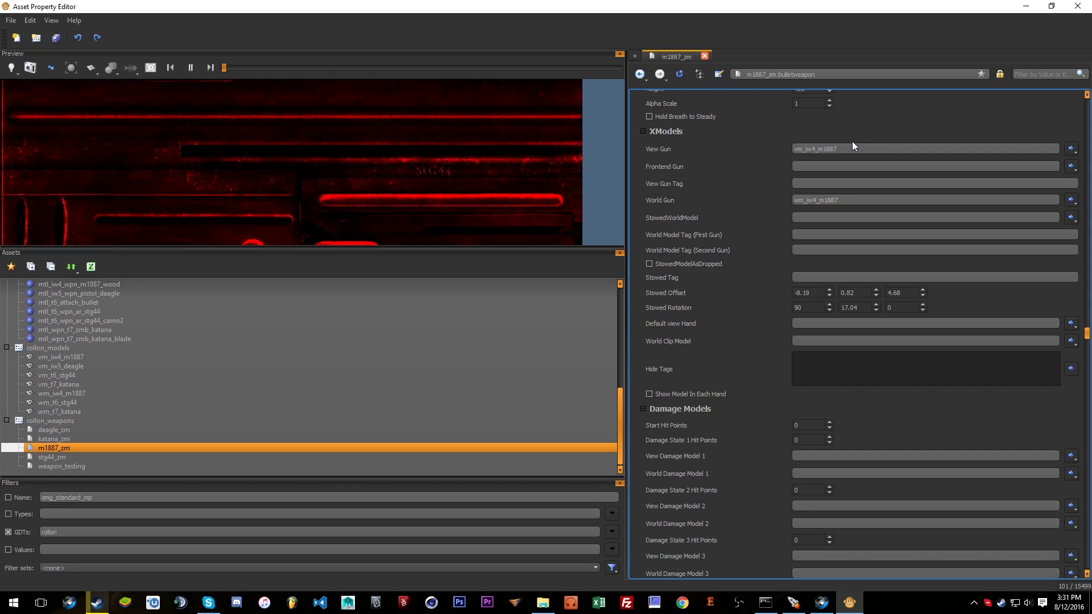
text(vm_i)
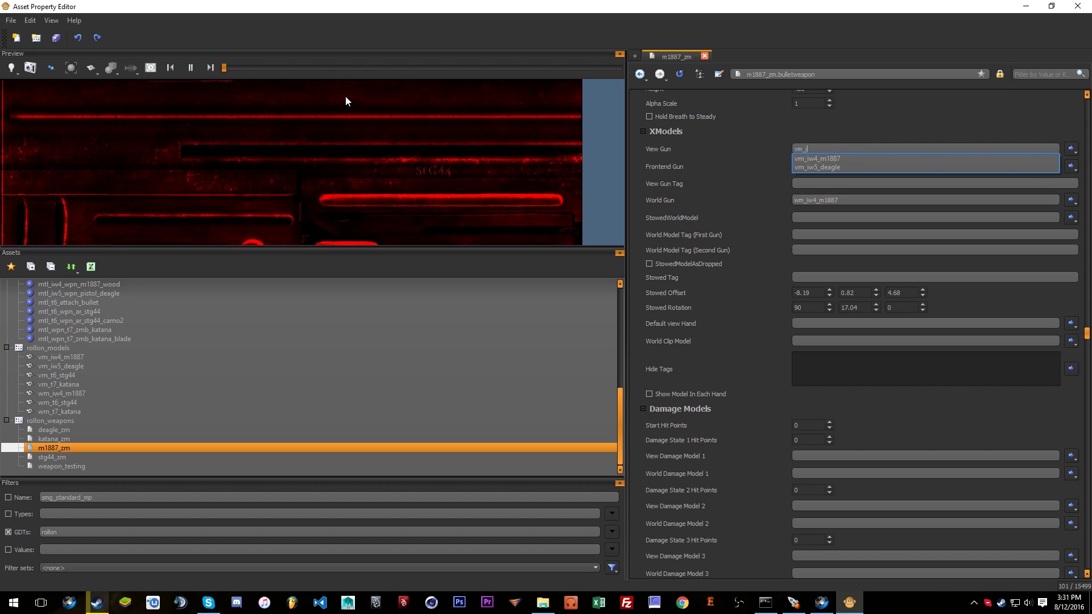
text(w)
key(Down)
key(Return)
Re-enter the World Gun model under XModels by choosing the suggested wm_iw4_m1887.
double_click(819, 200)
text(vm)
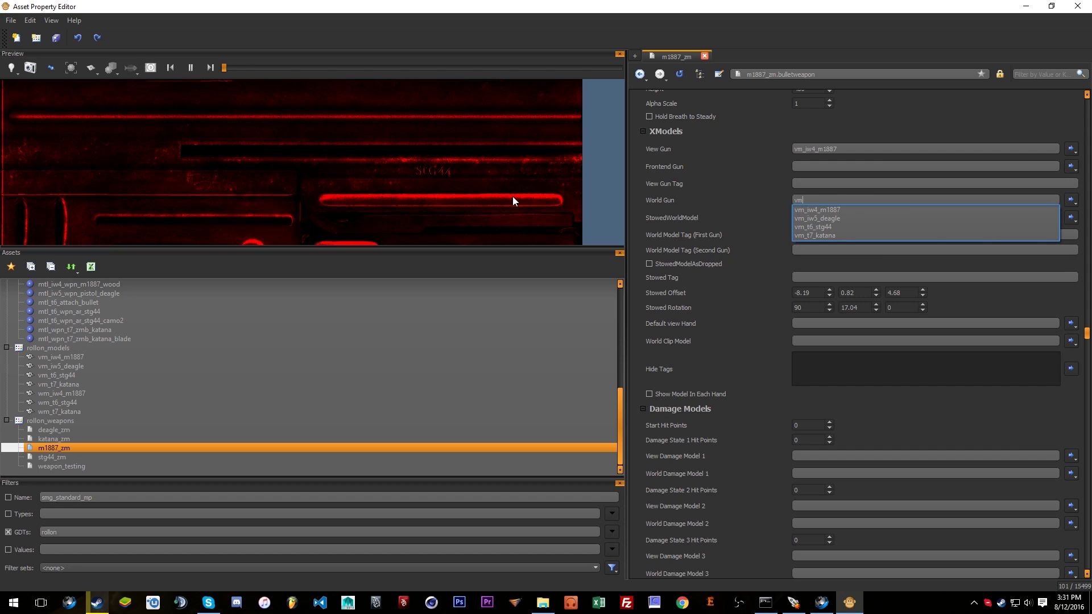
key(BackSpace)
key(BackSpace)
text(wm_)
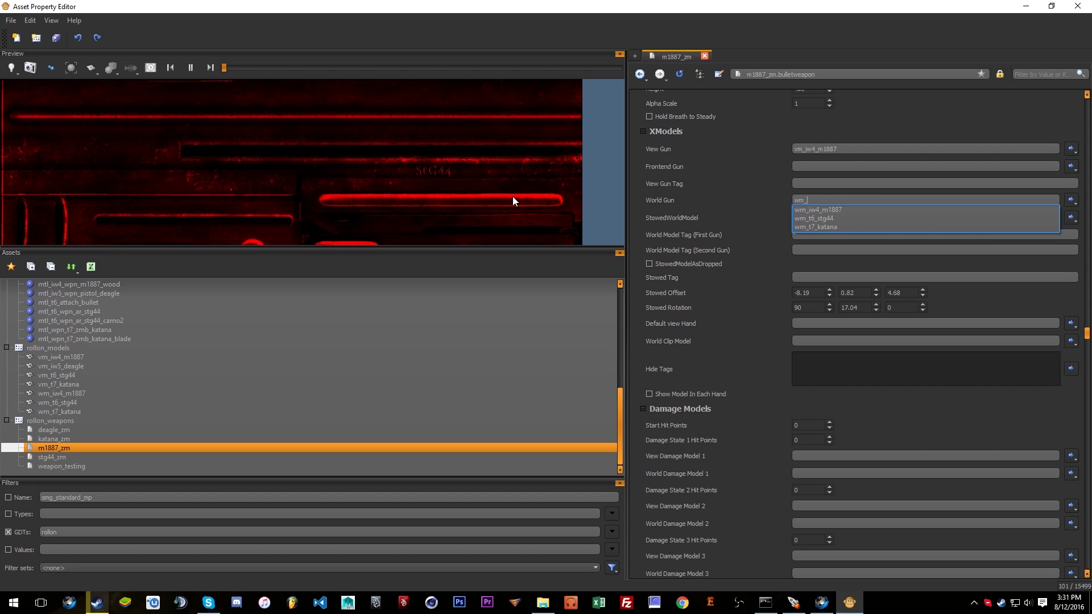
key(Down)
key(Return)
Review the Damage Models and the Optic, Ironsights and Clip groups under Attachments.
scroll(750, 245, down, 13)
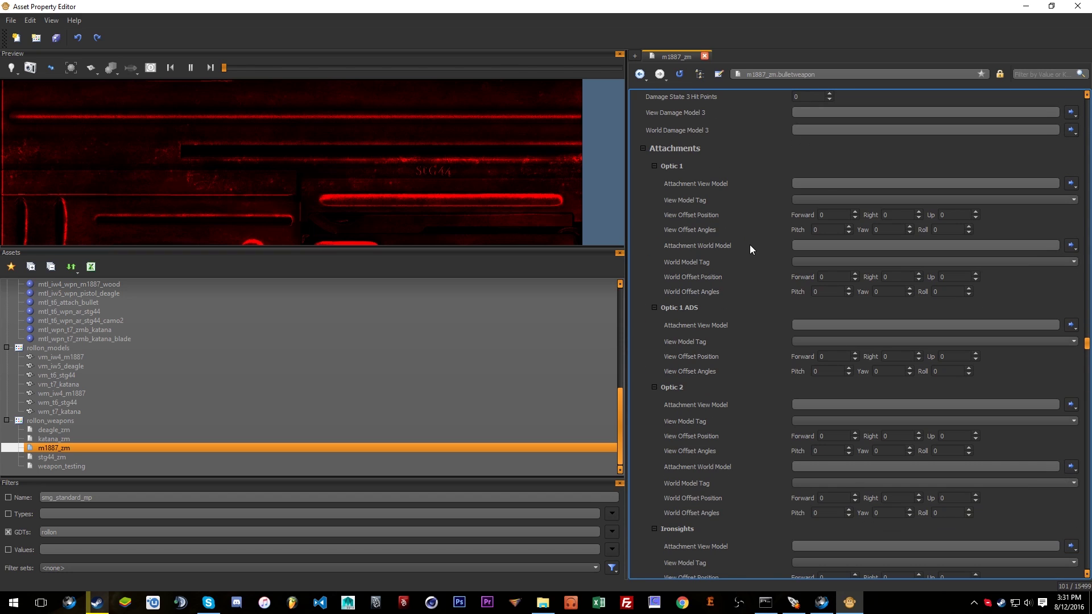
scroll(711, 241, down, 6)
scroll(712, 241, down, 4)
click(845, 348)
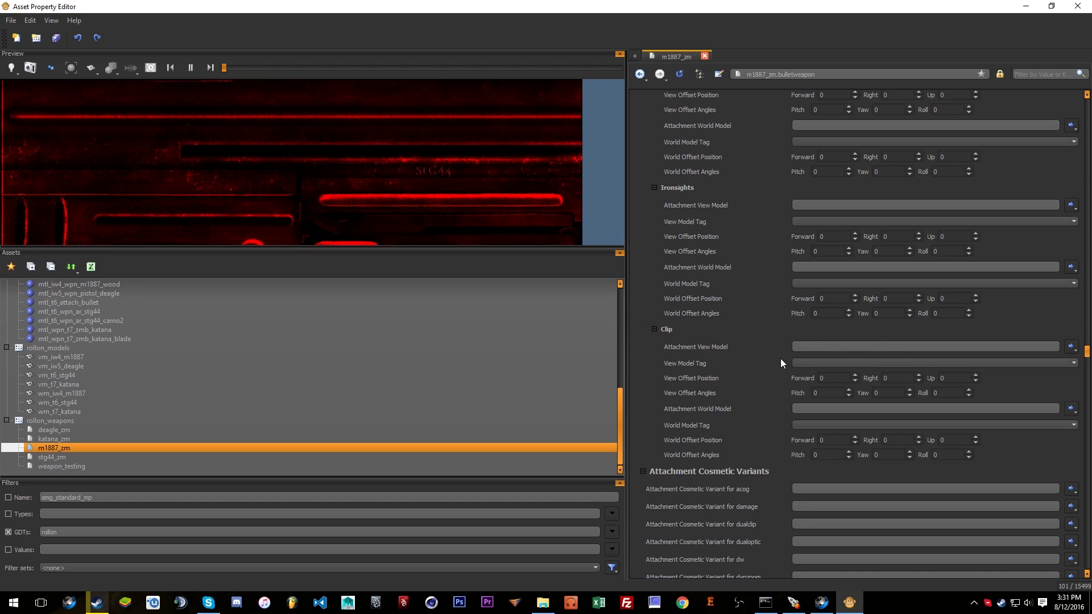
Examine the Forward, Right and Up fields of the Clip attachment's View Offset Position.
double_click(830, 378)
key(Tab)
key(Tab)
key(shift+Tab)
key(shift+Tab)
key(Tab)
click(823, 378)
click(951, 378)
click(897, 378)
click(841, 379)
double_click(822, 380)
click(830, 380)
double_click(830, 379)
click(904, 377)
click(773, 387)
Look over the Attachment Cosmetic Variants, Weapon Camo and the idle, fire, reload and raise animations of m1887_zm.
scroll(766, 384, down, 10)
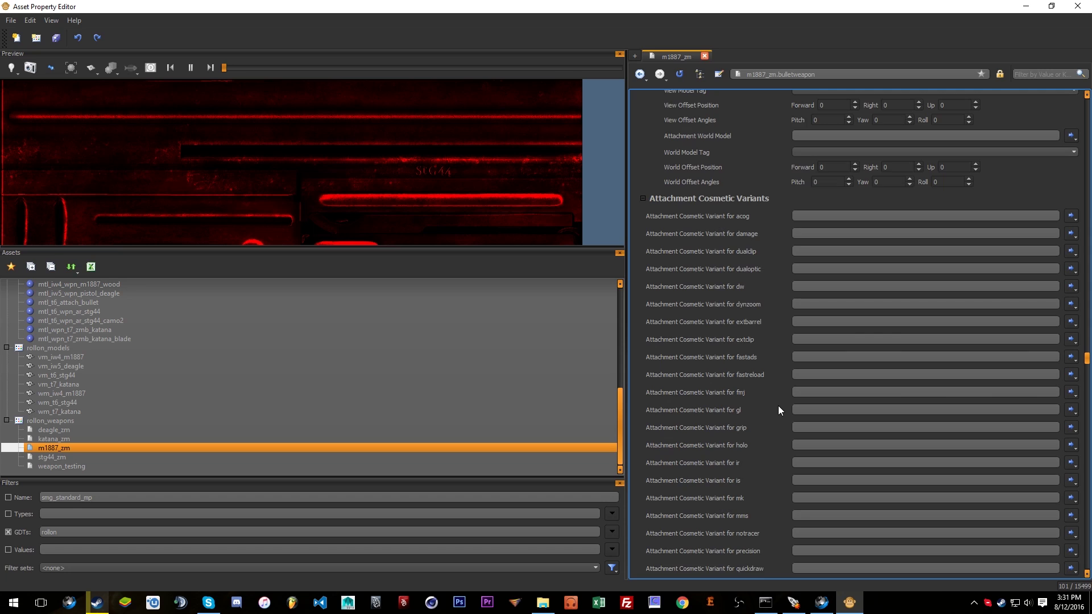
scroll(778, 407, down, 15)
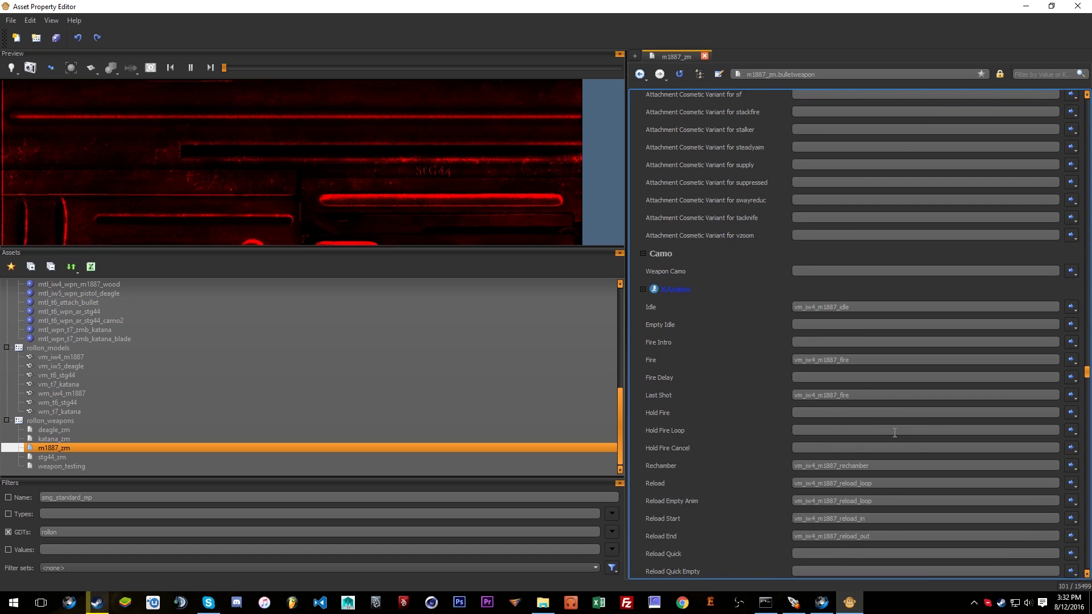
scroll(836, 283, down, 15)
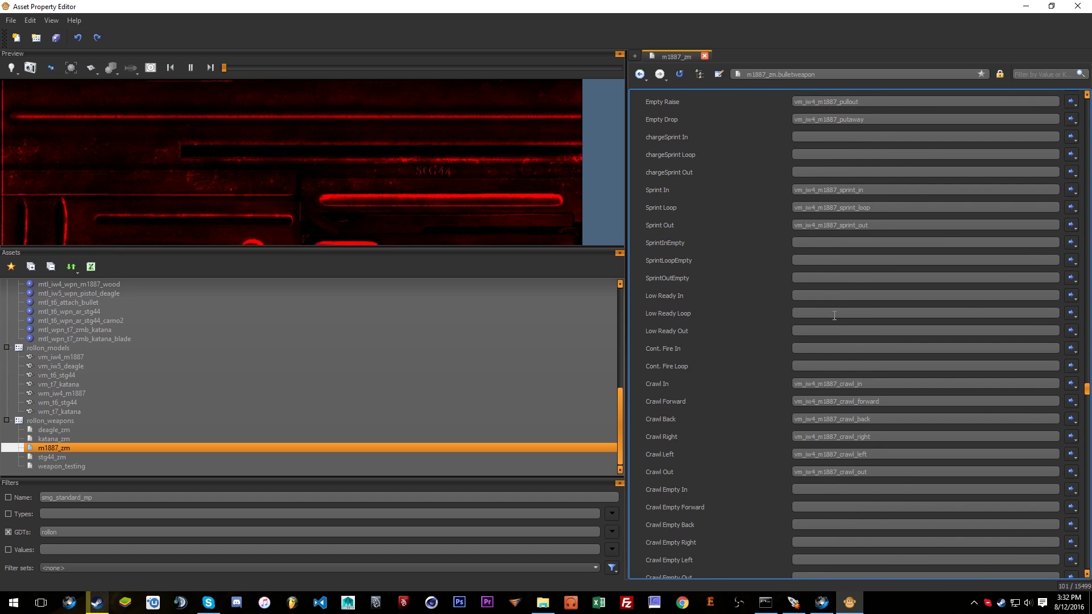
scroll(835, 314, up, 18)
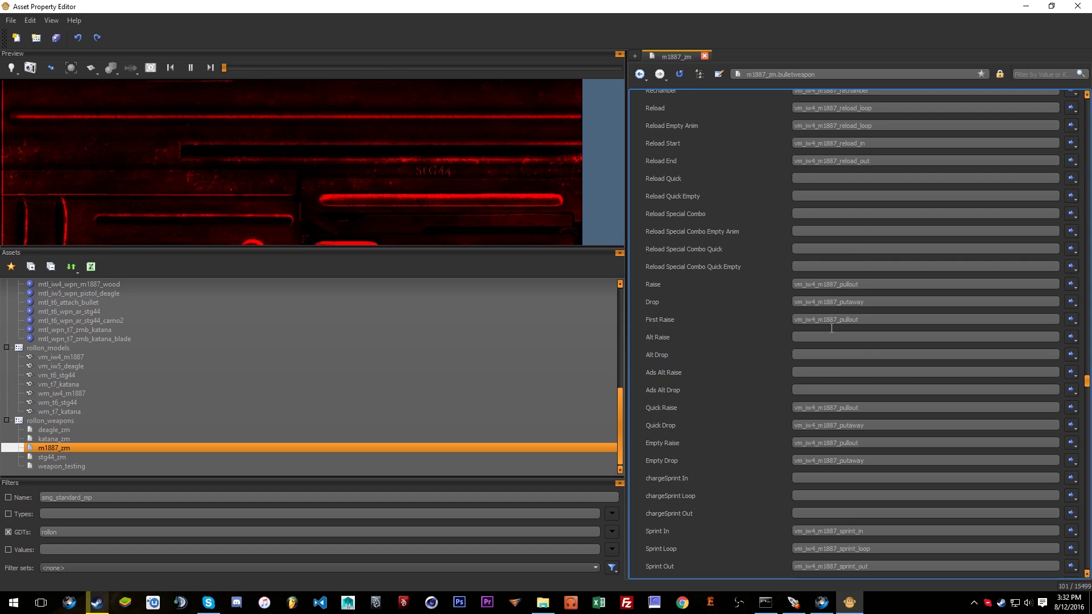
scroll(832, 328, down, 5)
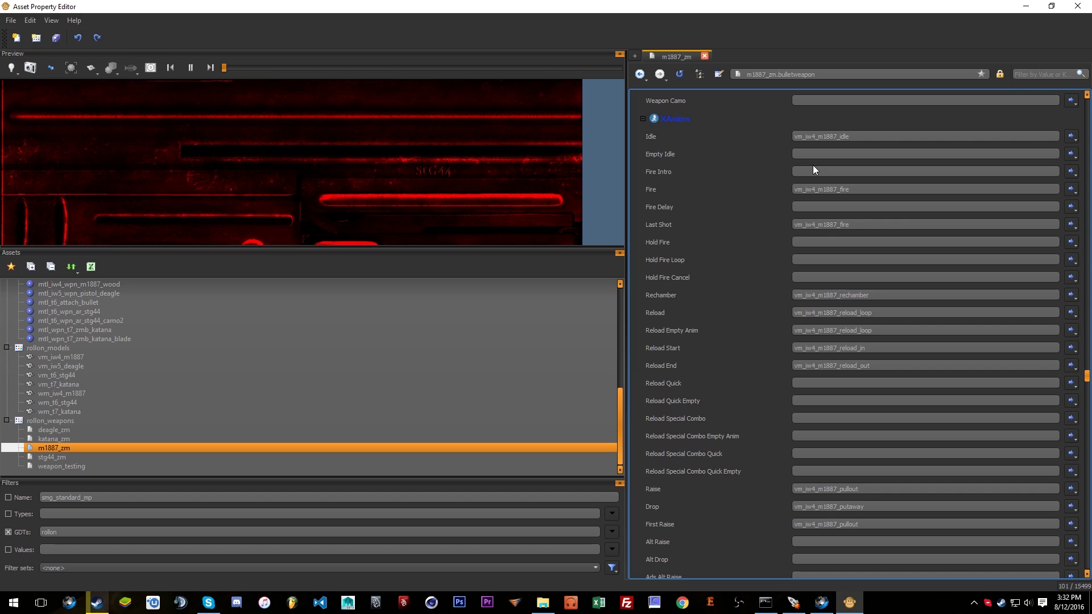
Examine the sprint, crawl, mantle, ADS and additive animation entries of m1887_zm.
scroll(753, 458, down, 10)
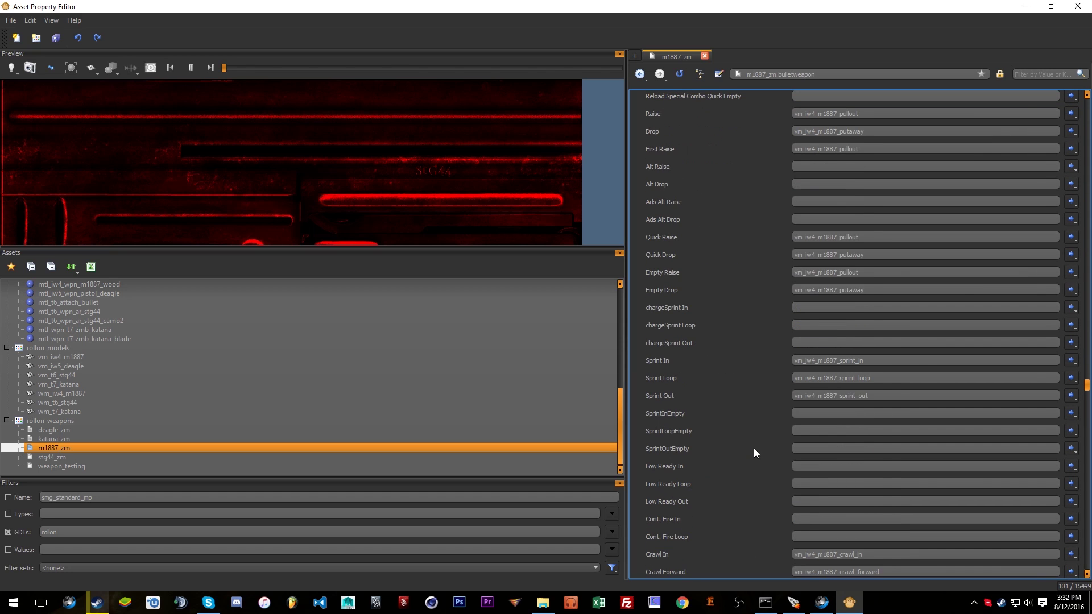
scroll(754, 451, down, 4)
scroll(756, 469, down, 4)
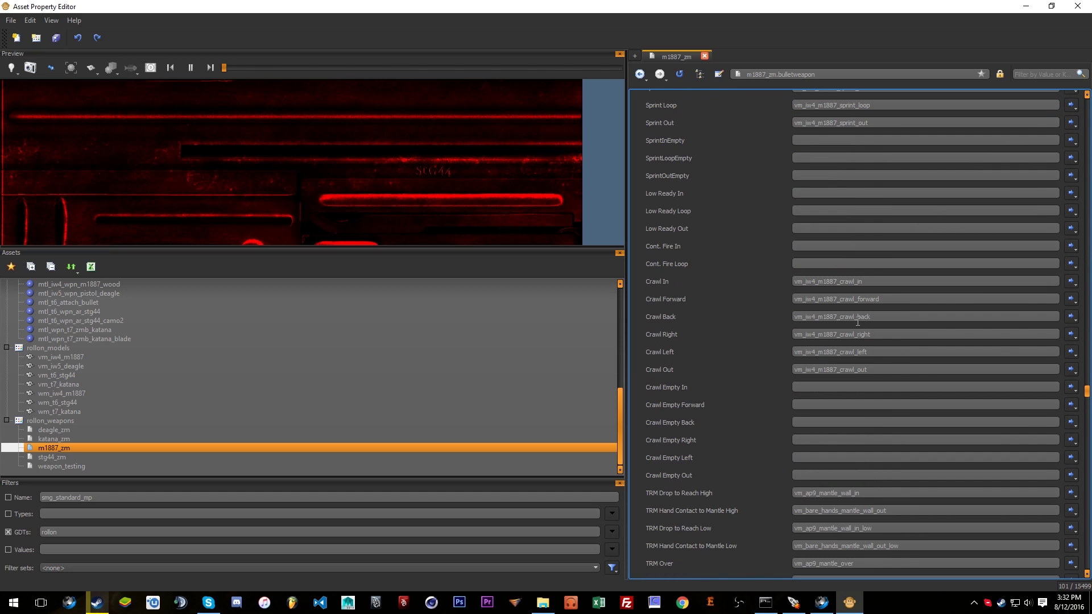
scroll(785, 509, down, 8)
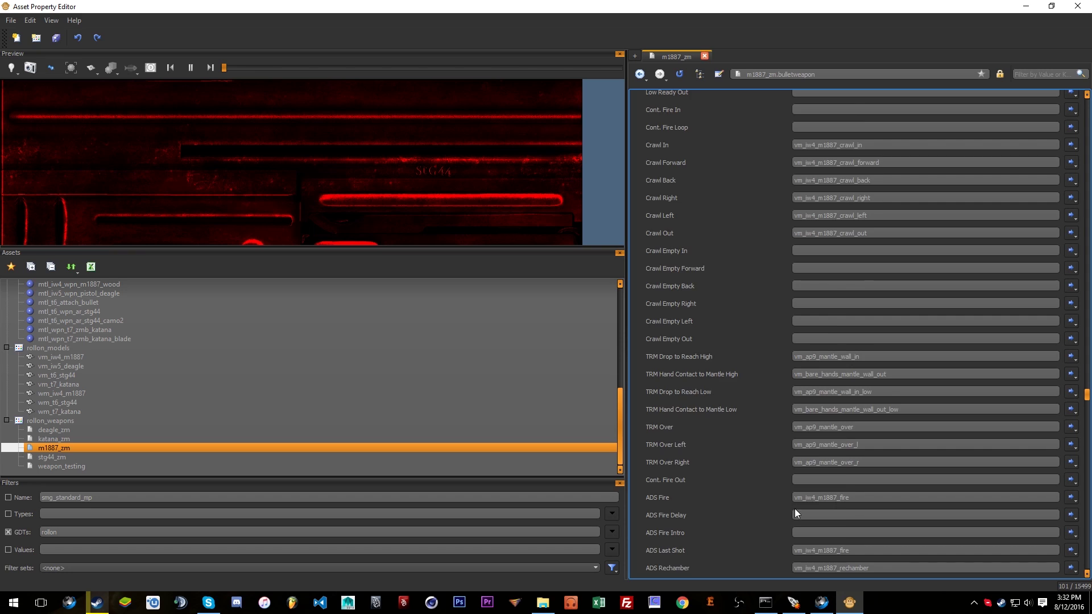
scroll(828, 375, down, 14)
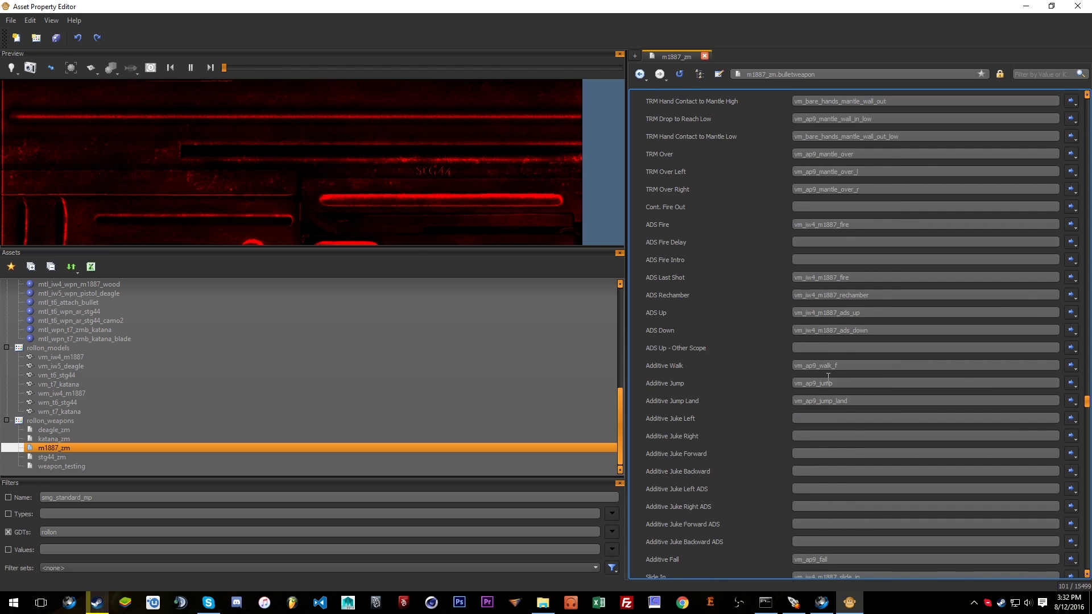
Review the wall run, cast ability, Melee and Swimming animation entries of m1887_zm.
scroll(827, 377, down, 20)
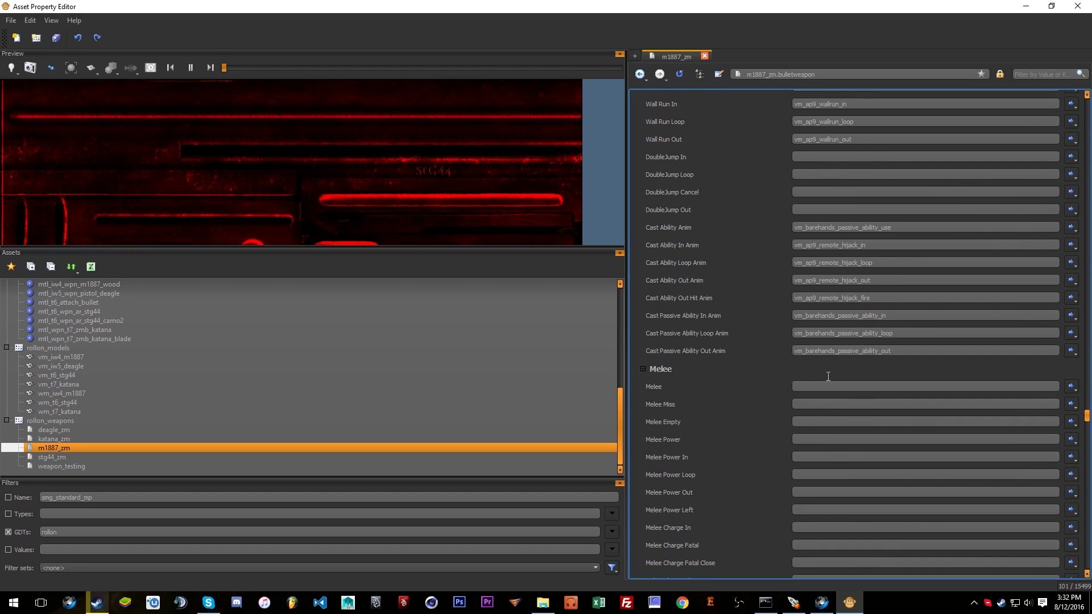
scroll(819, 374, down, 10)
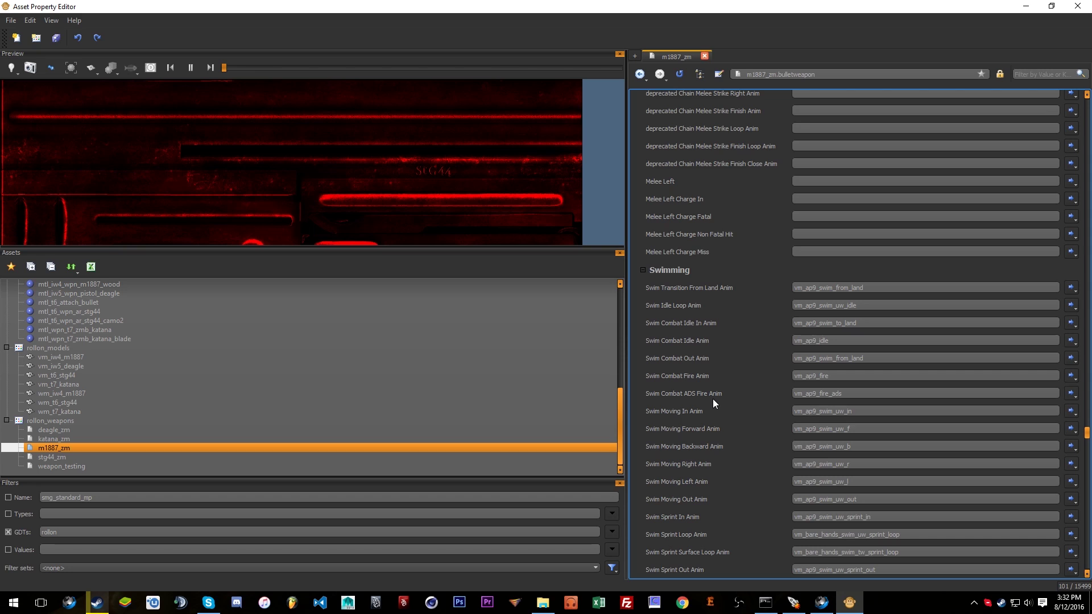
scroll(714, 398, down, 6)
scroll(843, 311, up, 4)
scroll(804, 381, down, 3)
Inspect the FX settings of m1887_zm, including the flash and shell eject effects.
scroll(683, 392, down, 7)
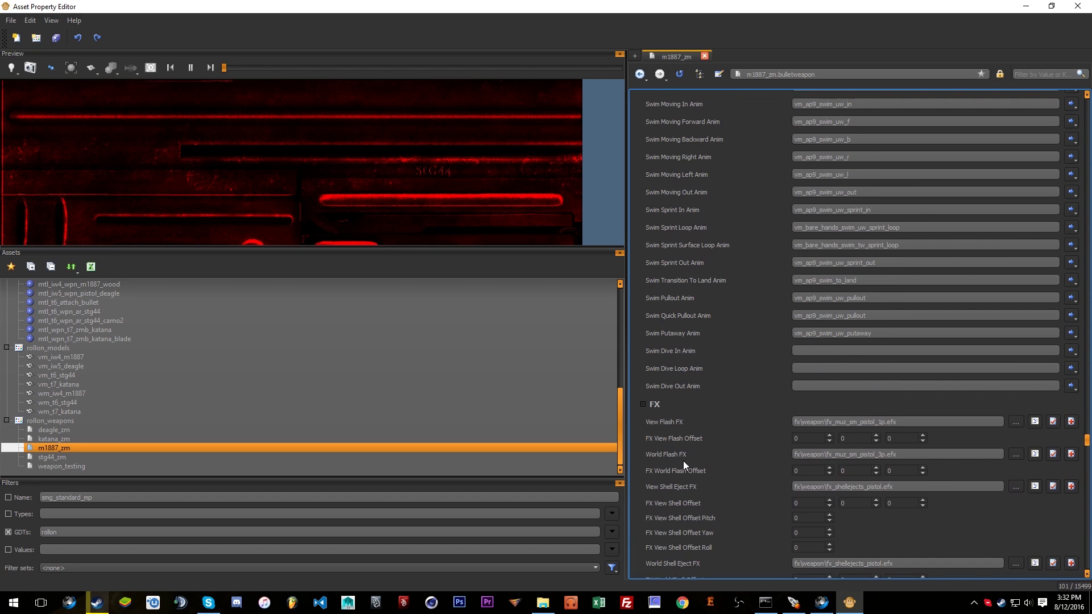
scroll(700, 443, down, 12)
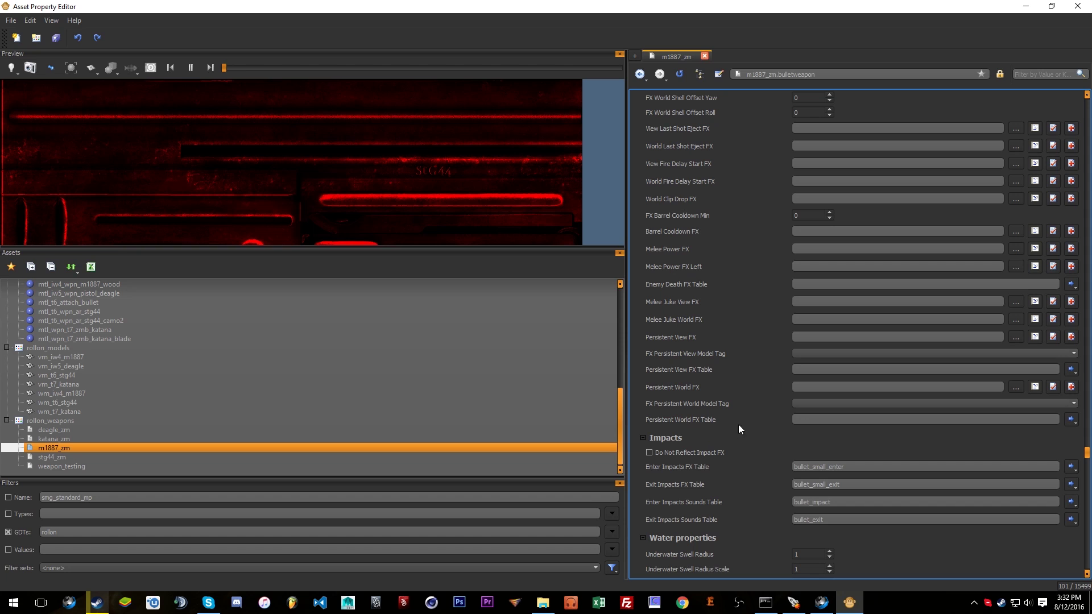
scroll(1085, 450, up, 10)
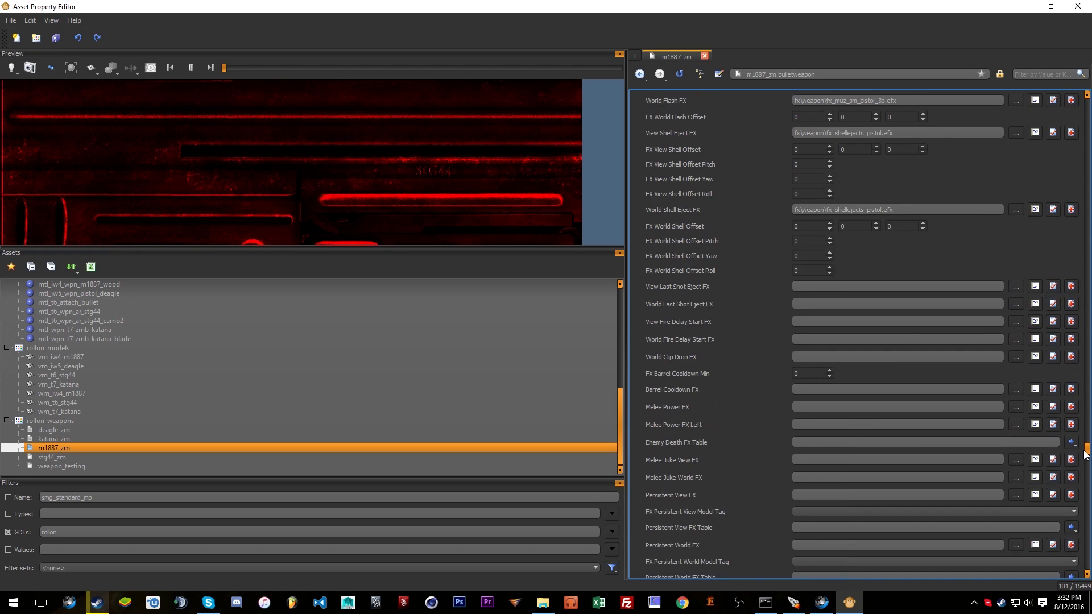
scroll(1085, 450, up, 8)
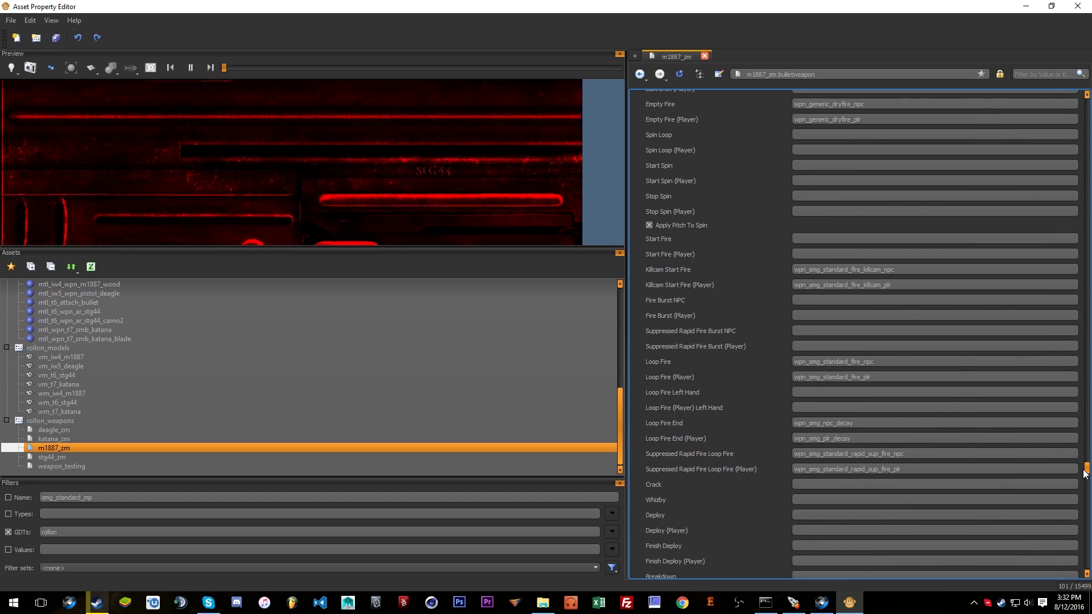
Inspect the Sounds settings of m1887_zm, focusing on the Fire and Fire (Player) aliases.
scroll(1083, 448, down, 15)
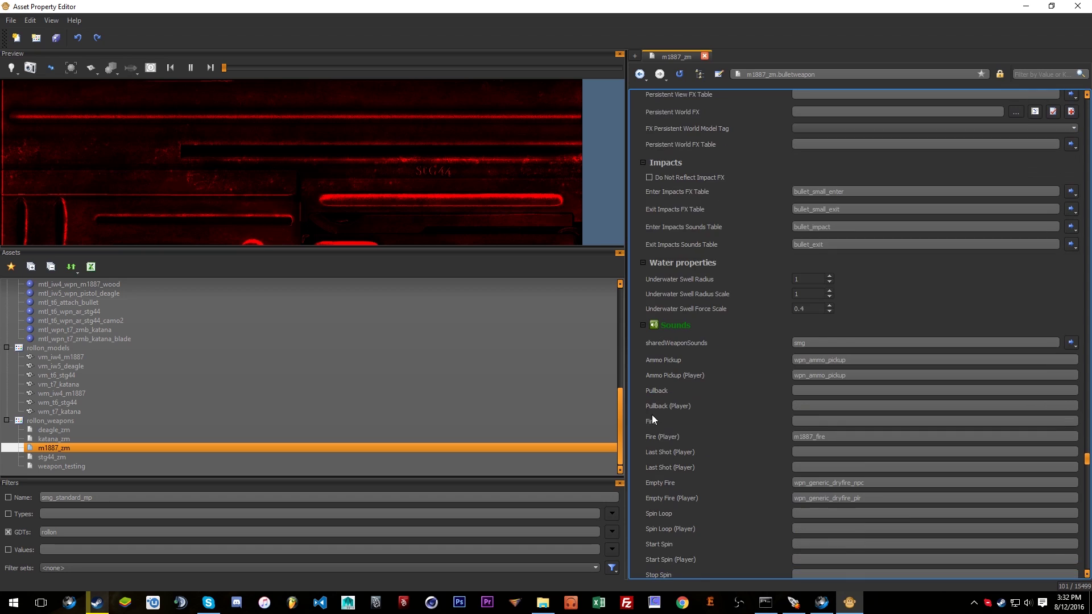
scroll(766, 343, down, 1)
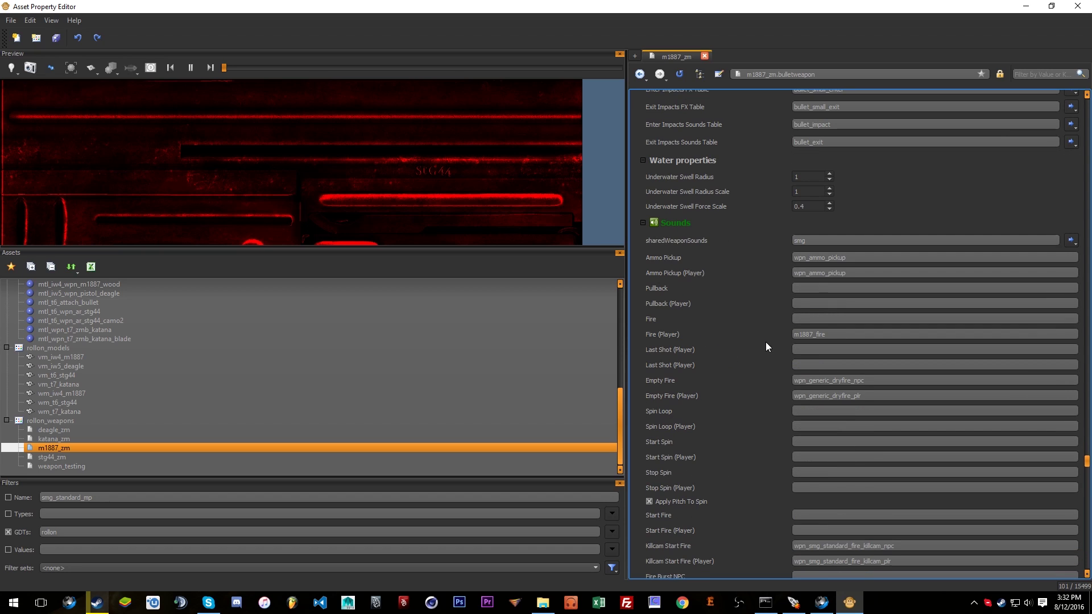
double_click(839, 335)
click(822, 319)
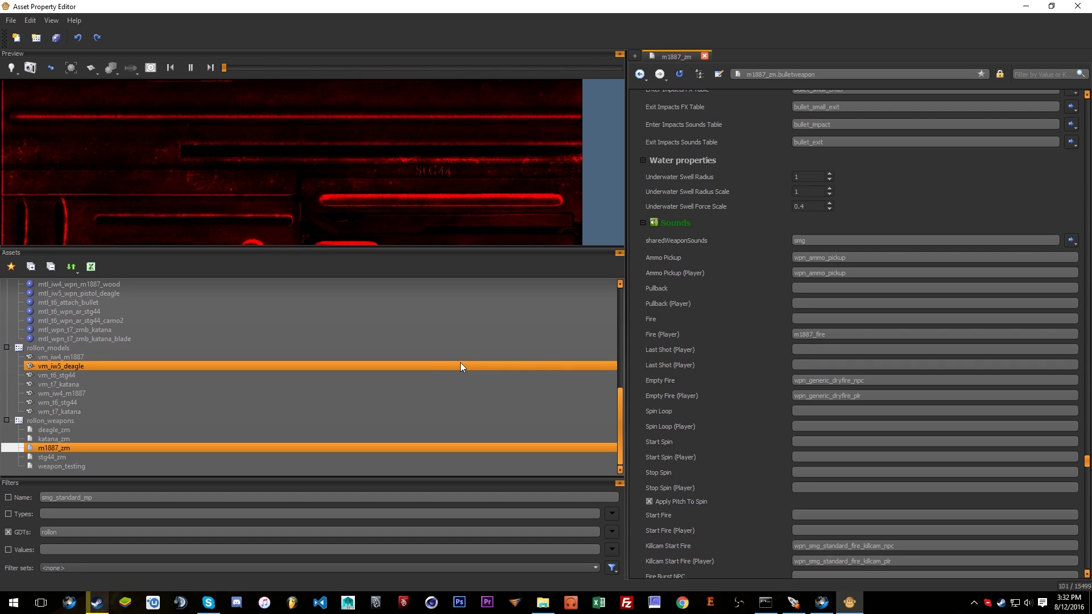
Expand the rollon_anims group in the asset list and open the vm_iw4_m1887_reload_loop animation.
scroll(461, 366, up, 10)
click(7, 284)
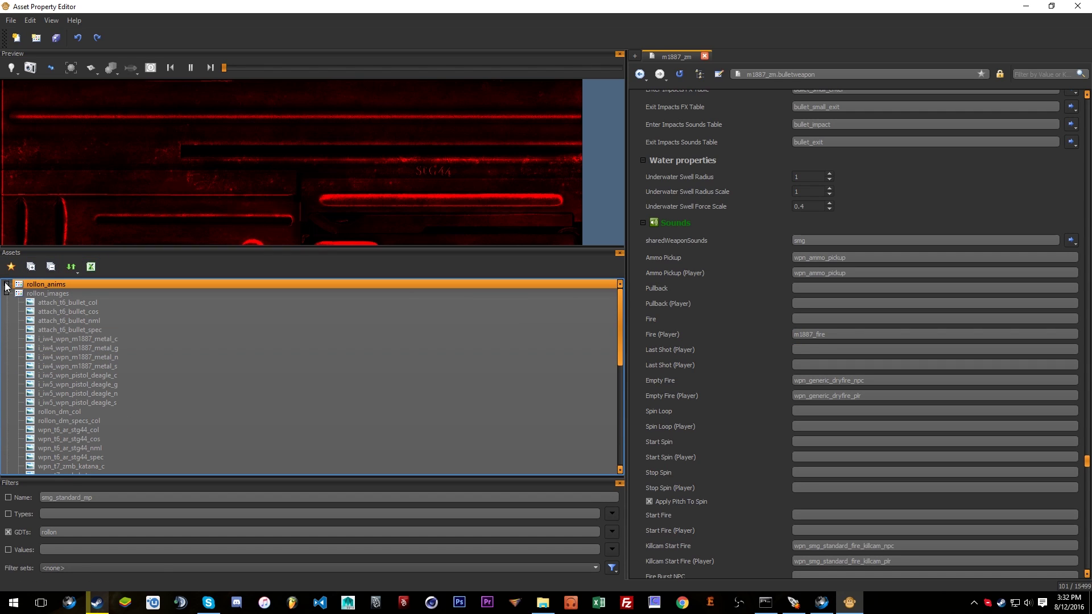
click(7, 284)
scroll(160, 350, down, 4)
scroll(162, 347, up, 1)
click(163, 339)
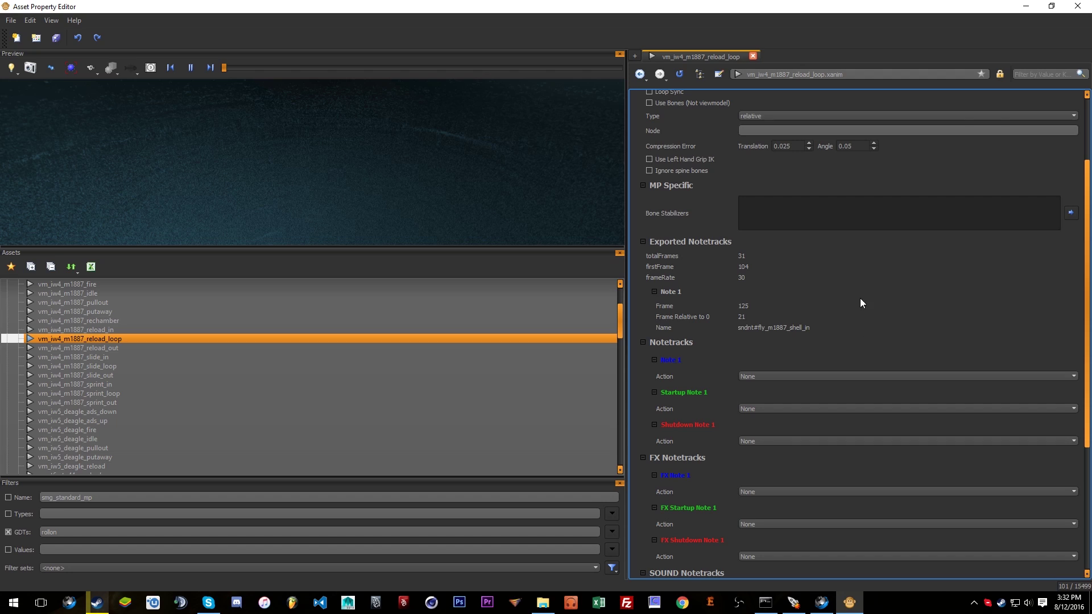
Examine Note 1 under Exported Notetracks of vm_iw4_m1887_reload_loop, focusing on its frame and sound name.
scroll(775, 329, up, 2)
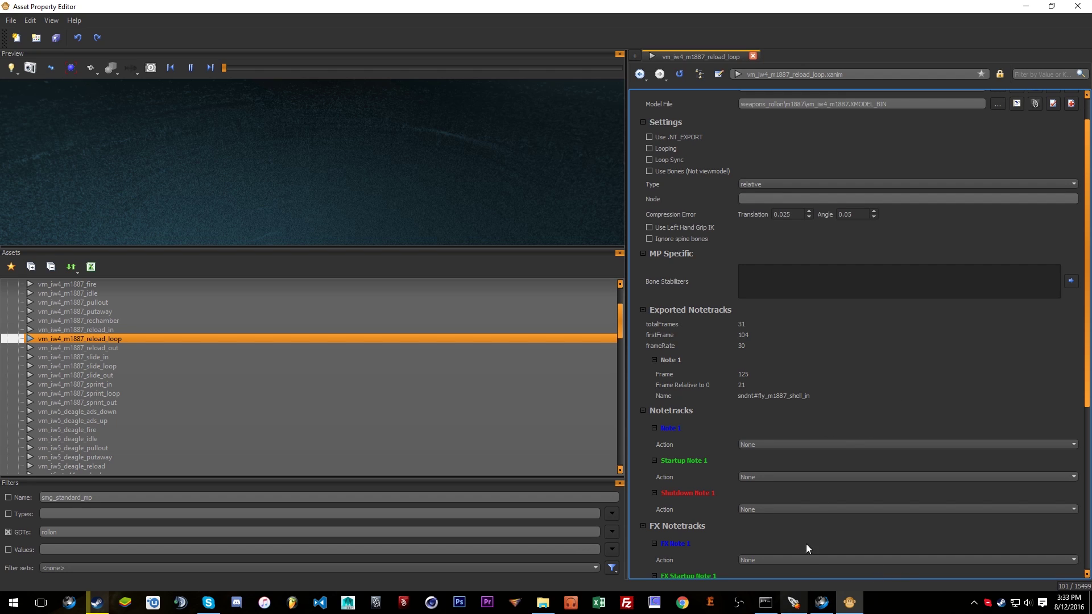
scroll(136, 418, down, 1)
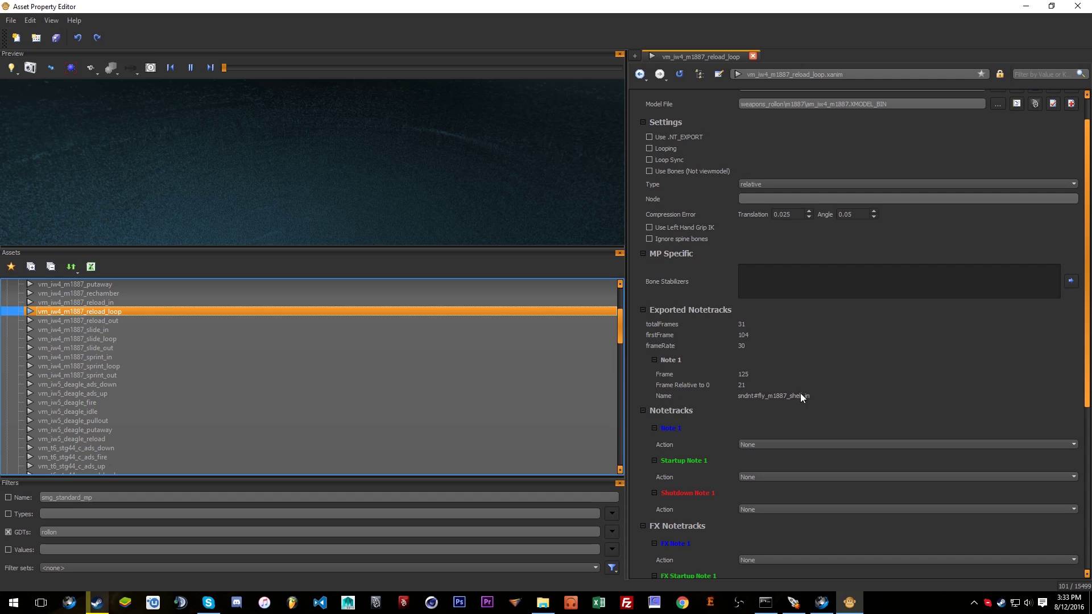
click(759, 395)
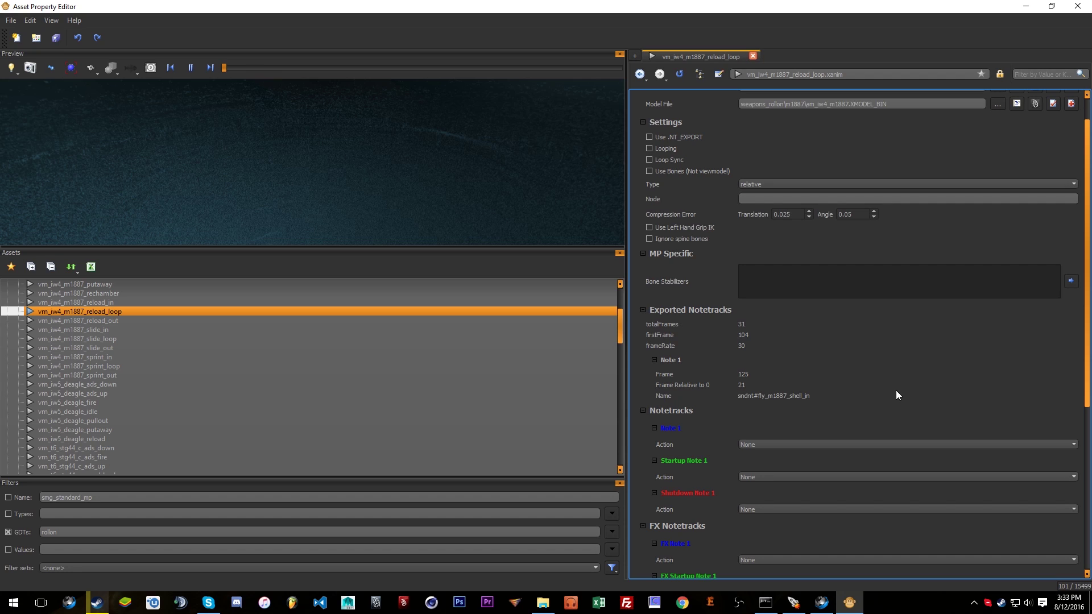
click(576, 316)
scroll(586, 316, up, 4)
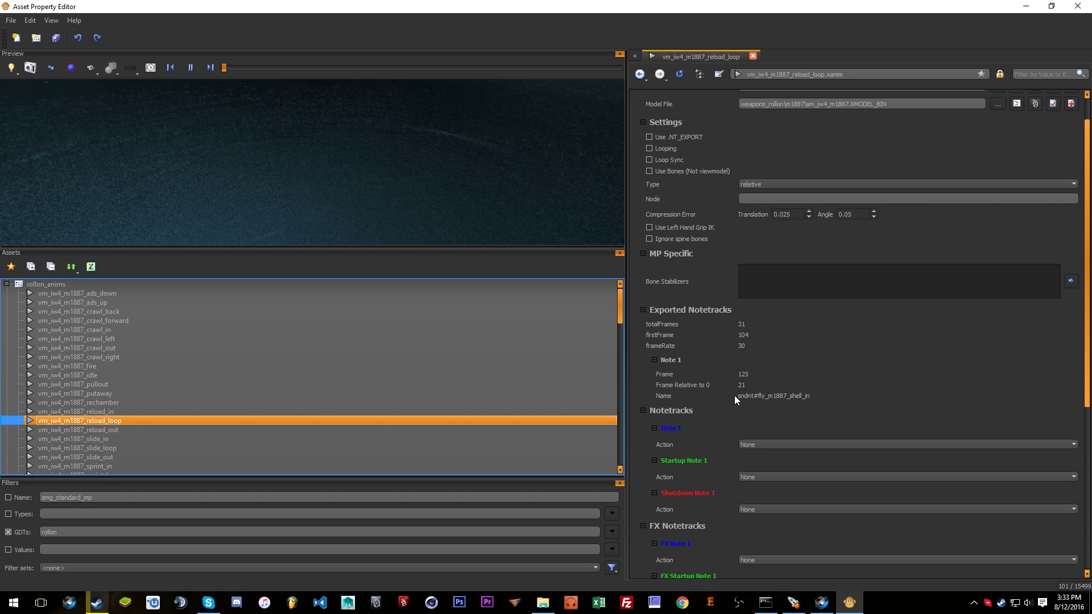
Review the settings and source files of vm_iw4_m1887_reload_loop and browse the asset list down to the rollon_weapons group.
click(828, 399)
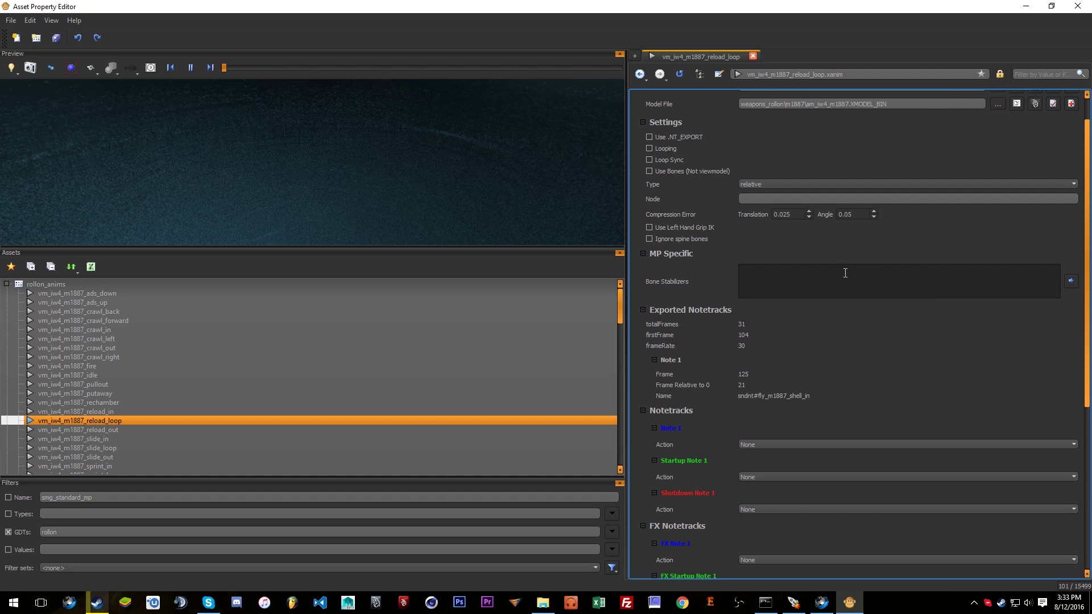
scroll(875, 372, up, 1)
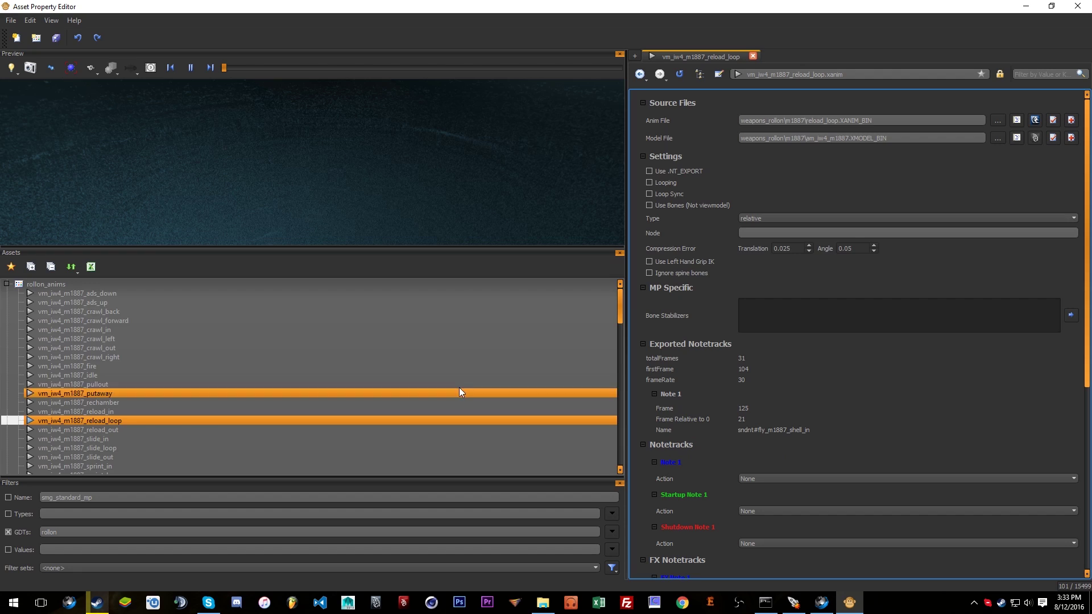
scroll(455, 388, down, 10)
scroll(447, 384, down, 10)
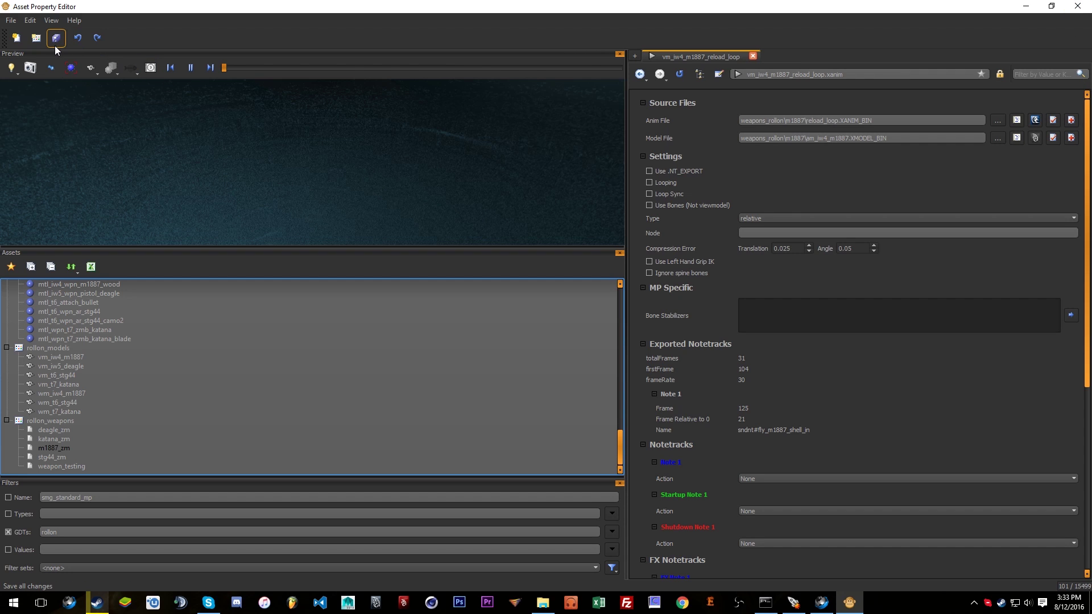
Close the Asset Property Editor and open the zm_test map in Radiant from the Mod Tools Launcher.
click(1077, 6)
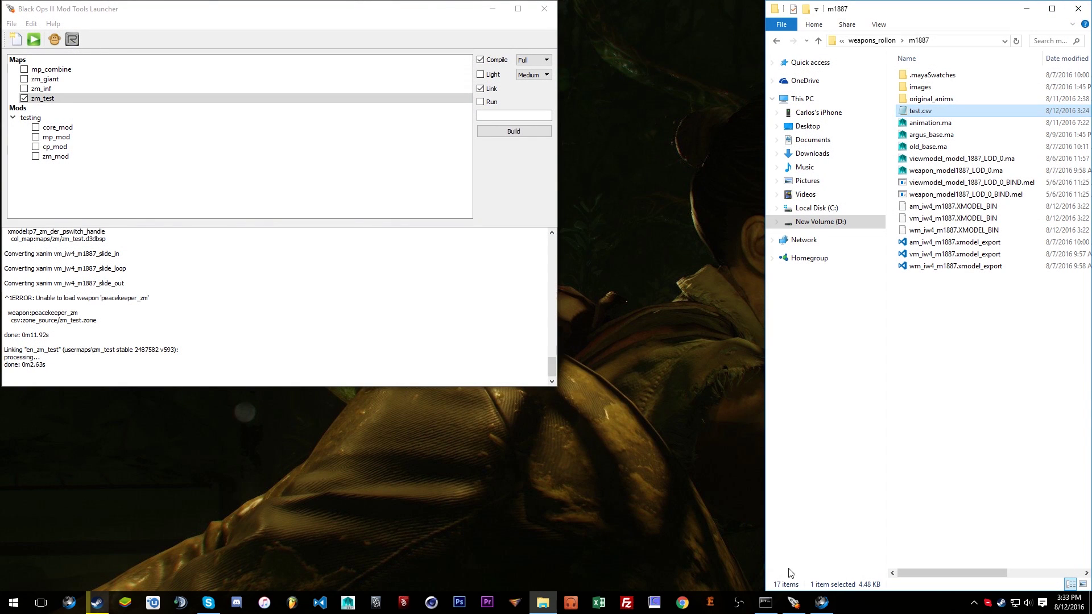
right_click(58, 98)
click(128, 129)
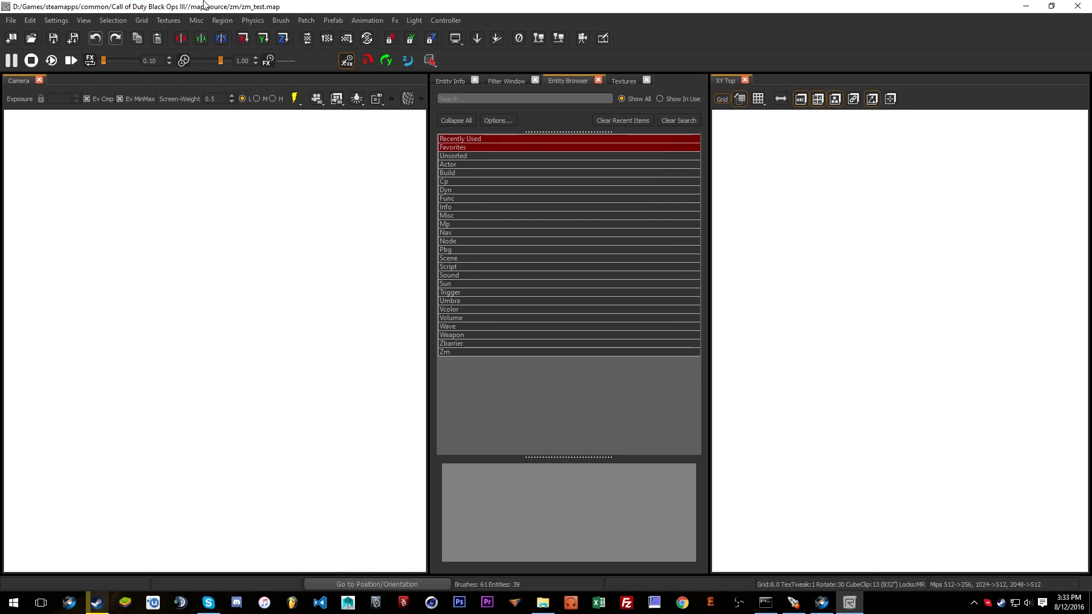
Place another M1887_zm weapon entity on the floor near the existing one, raise it slightly and deselect it.
mouse_move(317, 360)
right_down()
mouse_move(256, 356)
mouse_move(278, 392)
mouse_move(250, 410)
mouse_move(261, 418)
mouse_move(210, 421)
mouse_move(329, 366)
right_up()
click(461, 336)
click(510, 378)
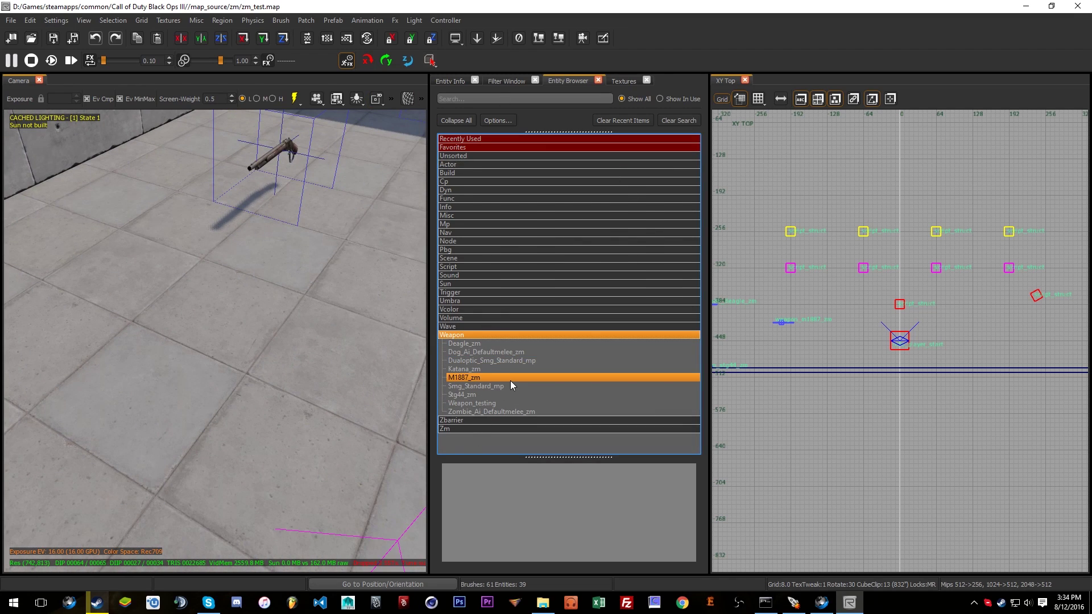
drag(507, 376, 282, 344)
right_drag(283, 345, 256, 336)
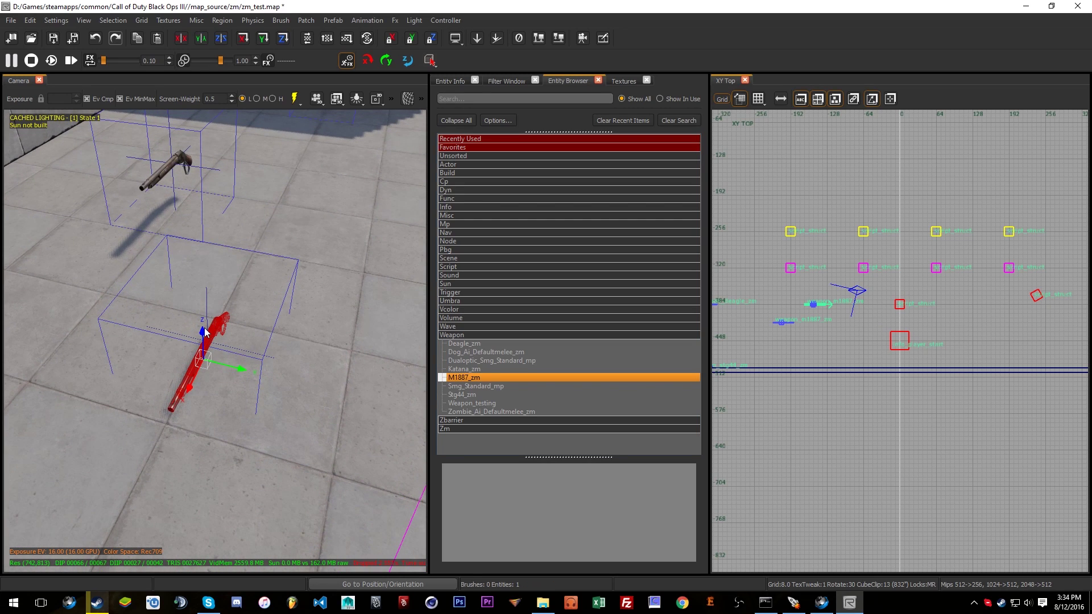
drag(205, 328, 203, 305)
key(Escape)
Save and close the zm_test map, and build it from the Mod Tools Launcher with Compile and Link enabled.
right_drag(242, 336, 108, 392)
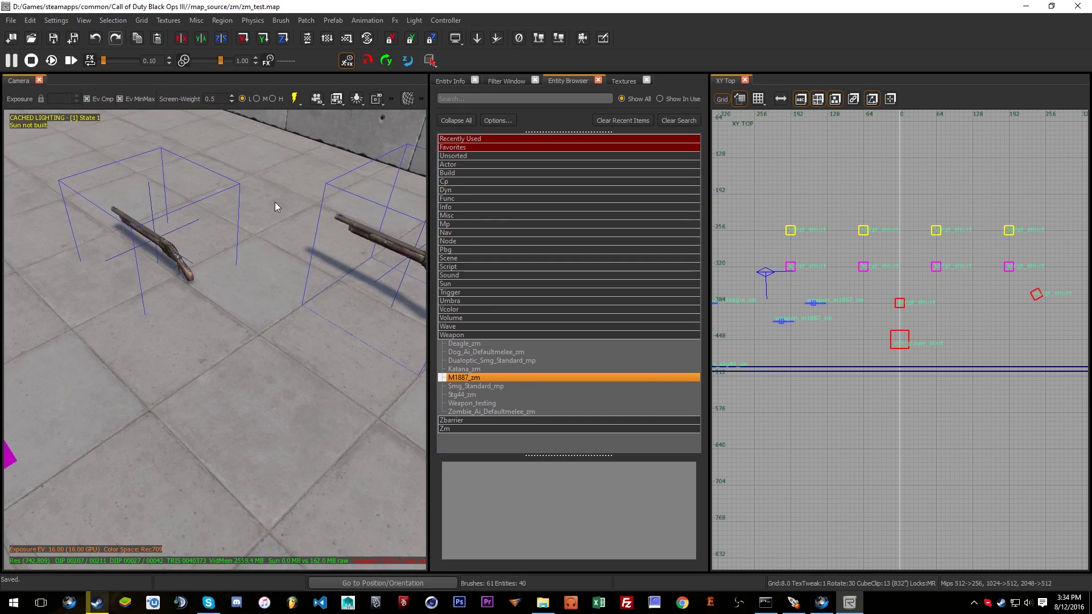
click(1078, 6)
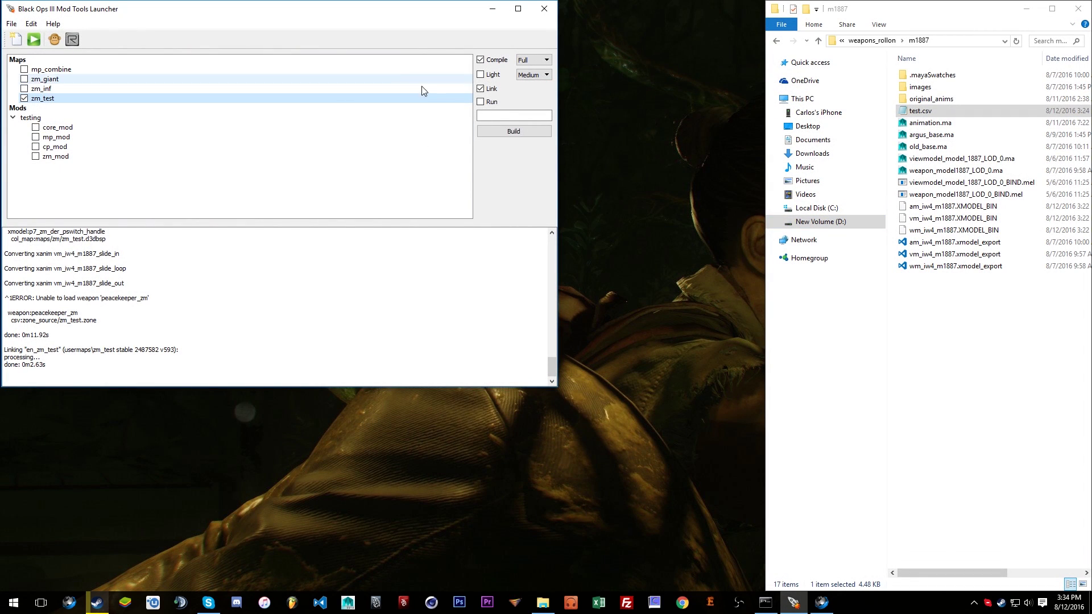
click(501, 130)
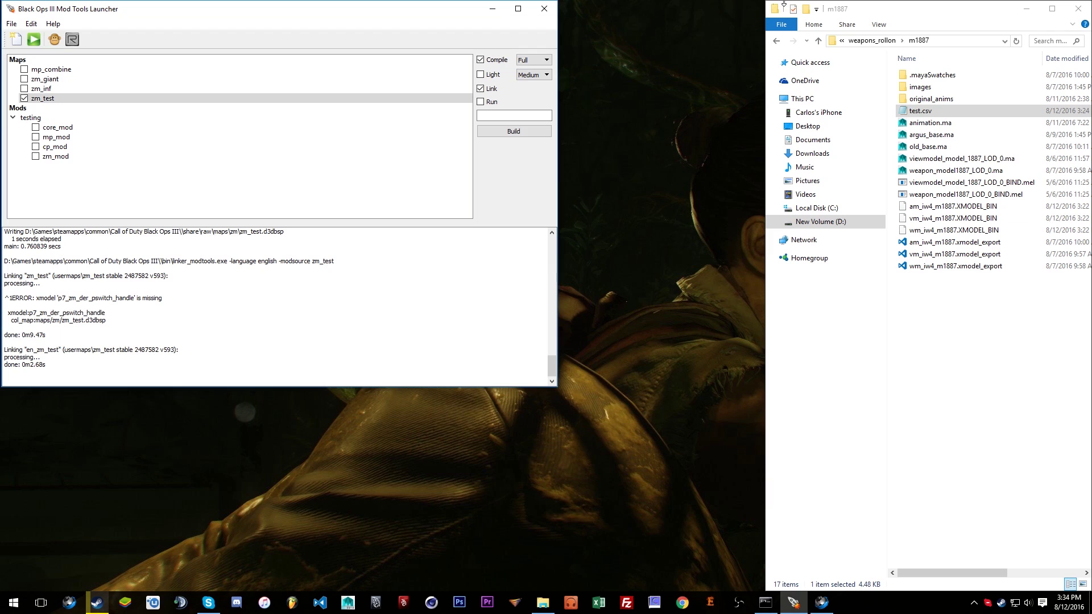
Demonstrate the export2bin * /v command in a command window opened in the m1887 folder, and close the window without running it.
click(954, 304)
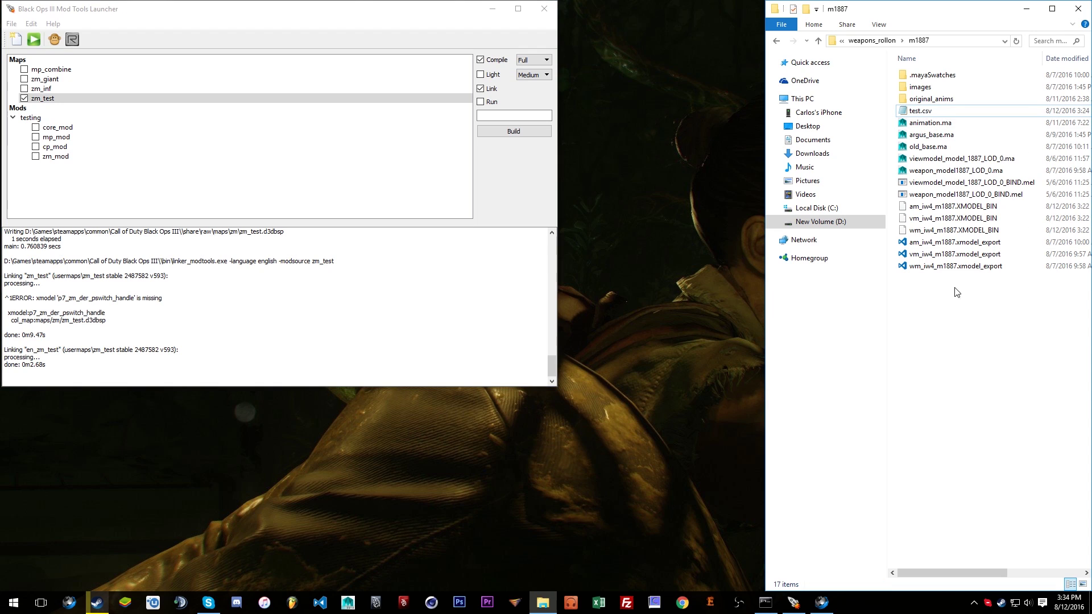
click(938, 254)
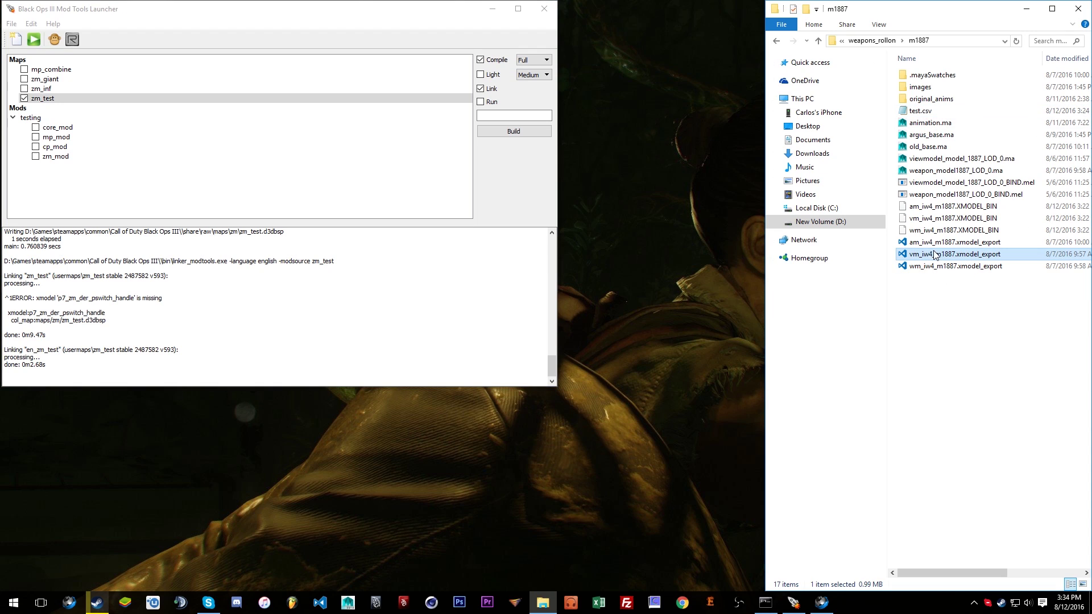
shift+right_click(948, 317)
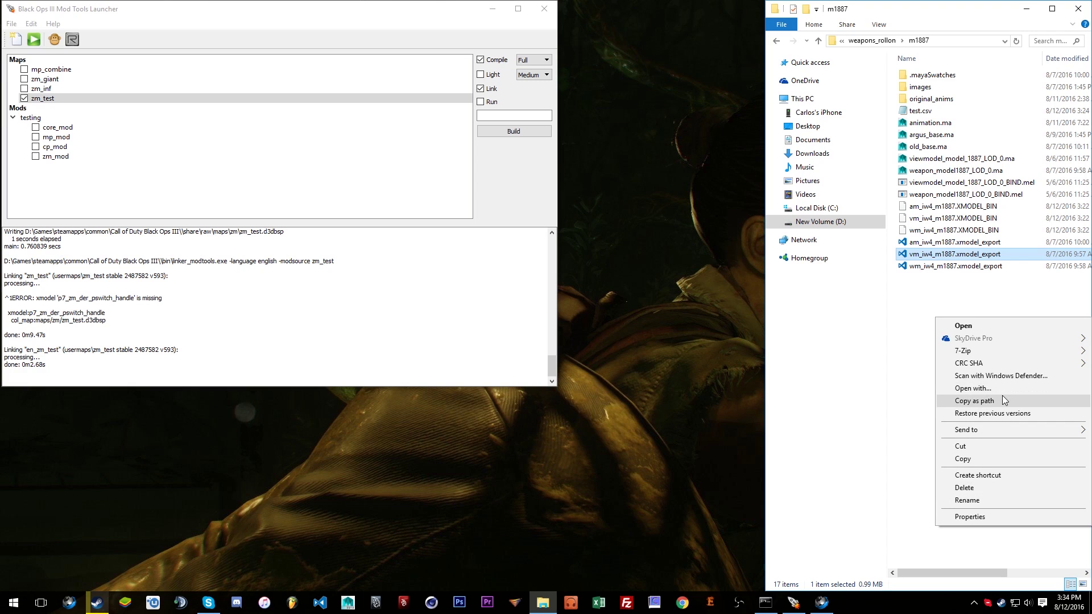
click(990, 456)
click(924, 311)
shift+right_click(924, 310)
click(991, 425)
text(export2bin * /v)
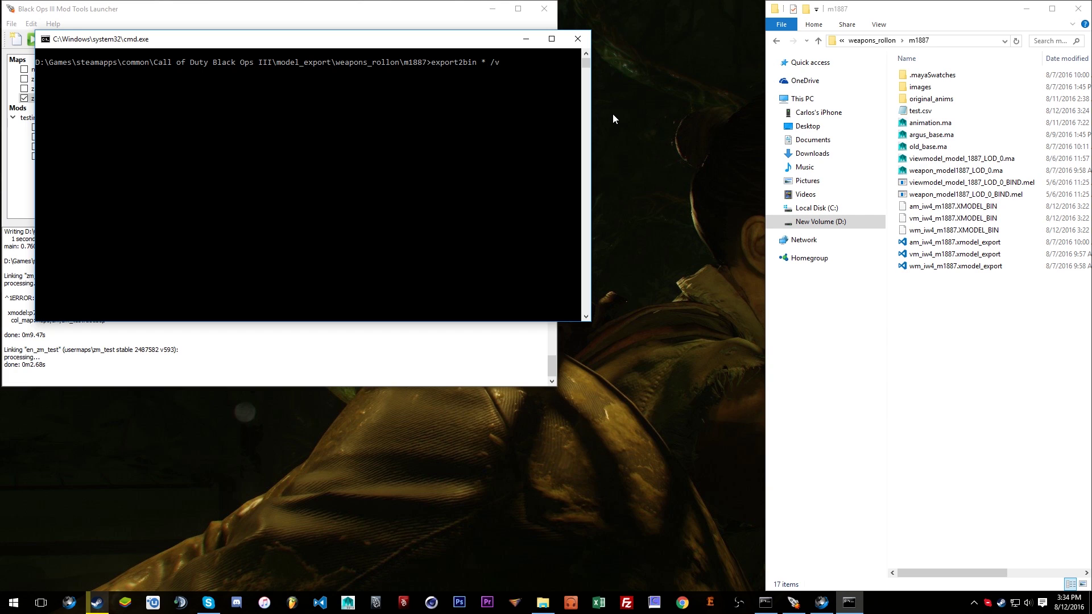
click(577, 39)
drag(891, 204, 986, 238)
click(956, 286)
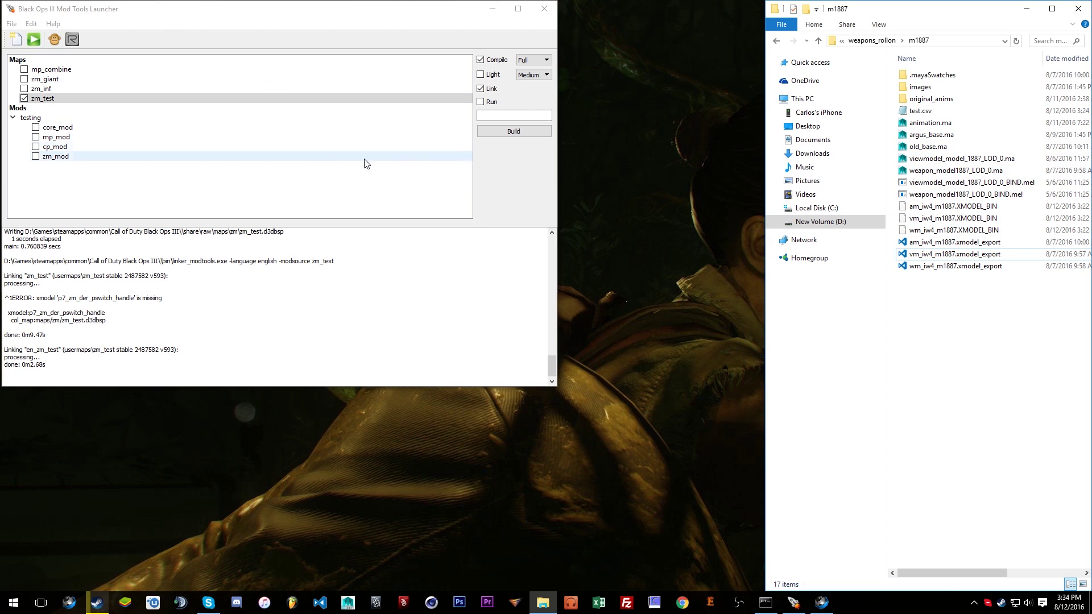
Launch zm_test with only Run enabled, leaving Compile and Link off, and dismiss the lobby error.
click(489, 59)
click(487, 89)
click(487, 102)
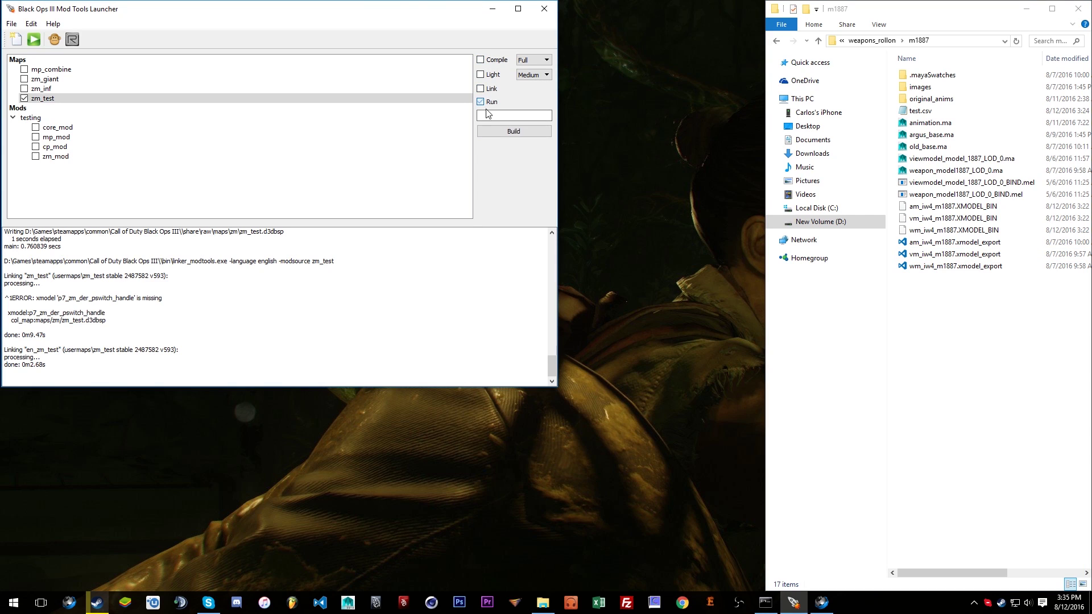
click(500, 131)
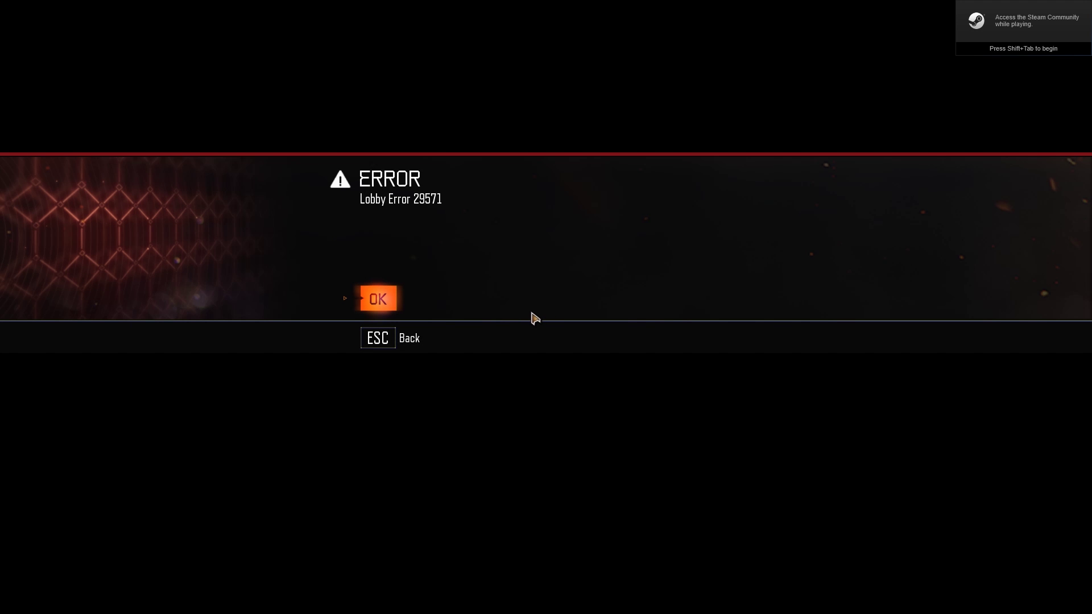
key(Escape)
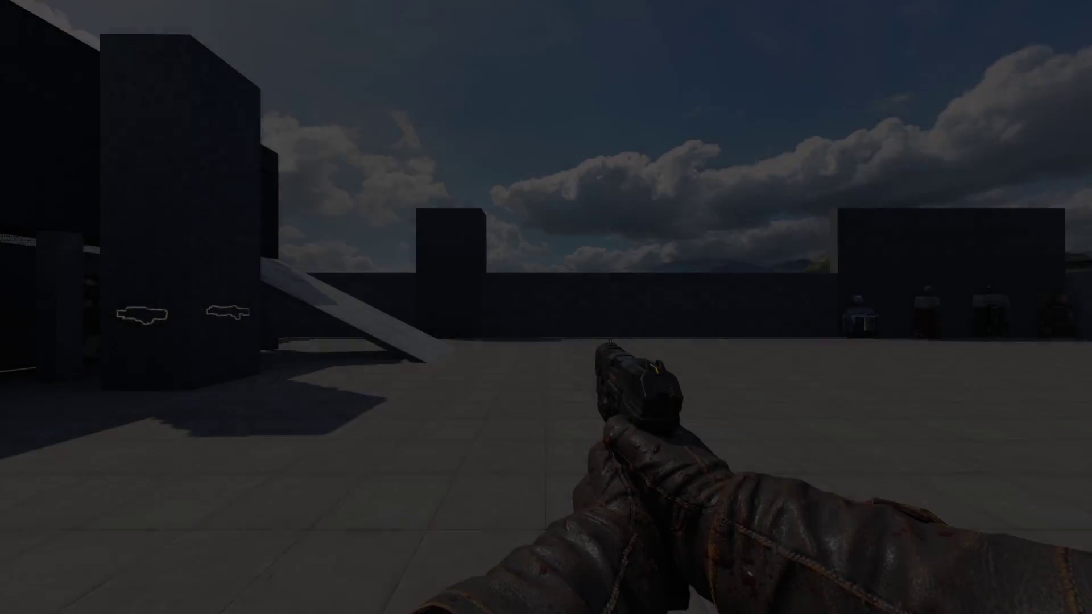
Pick up the Model 1887 from the floor in game and test its firing and reload.
key(w)
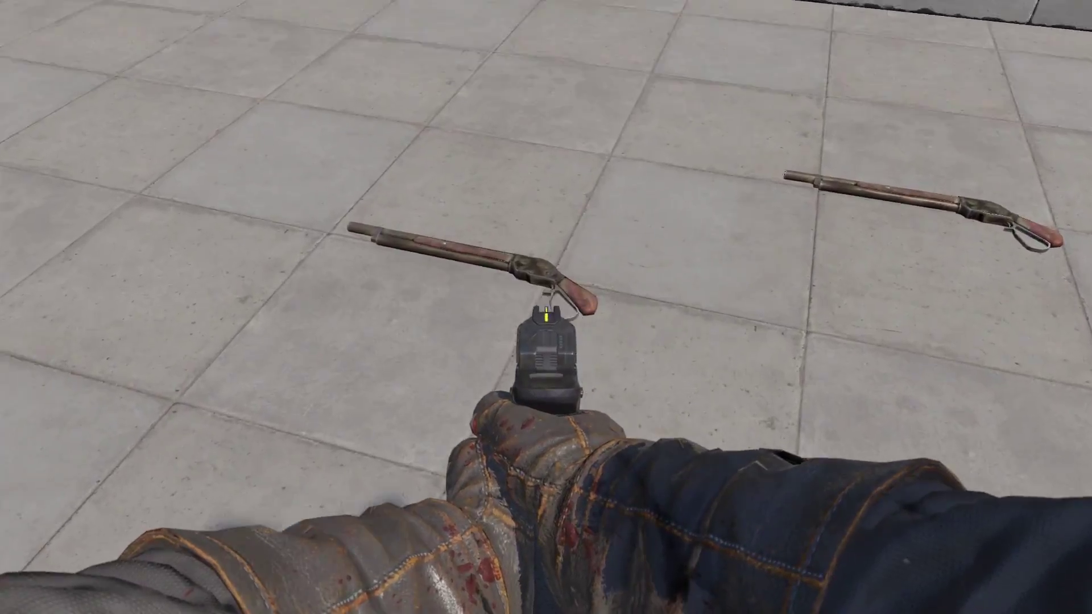
key(f)
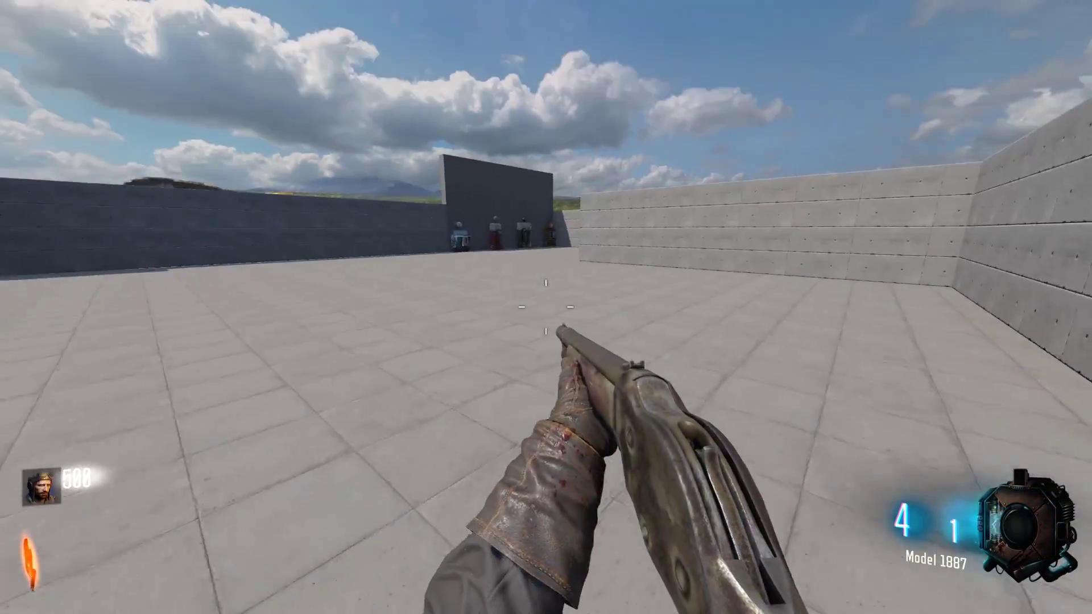
click(546, 307)
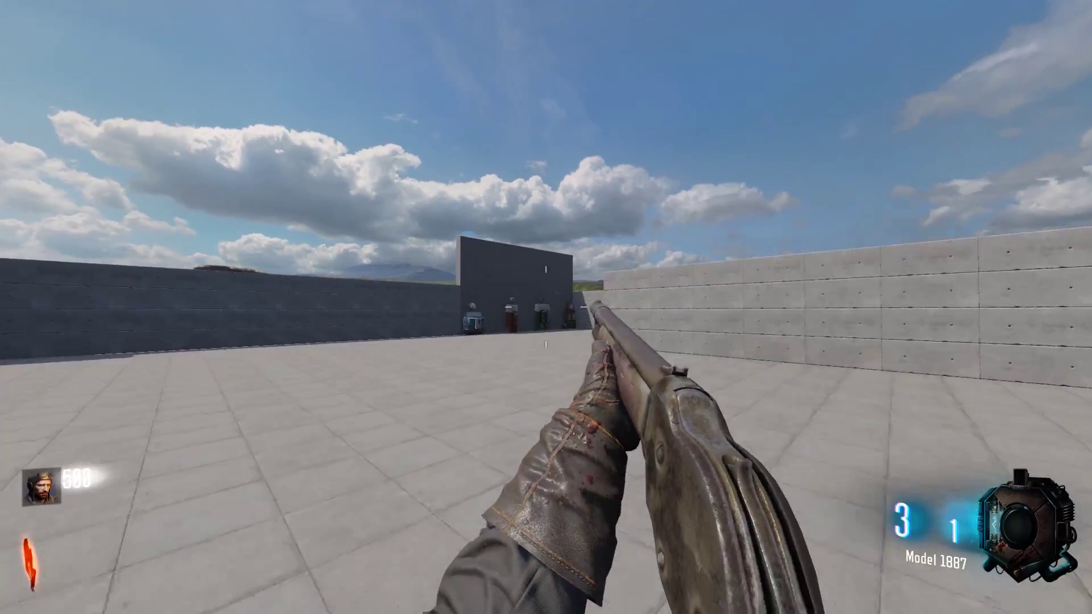
key(r)
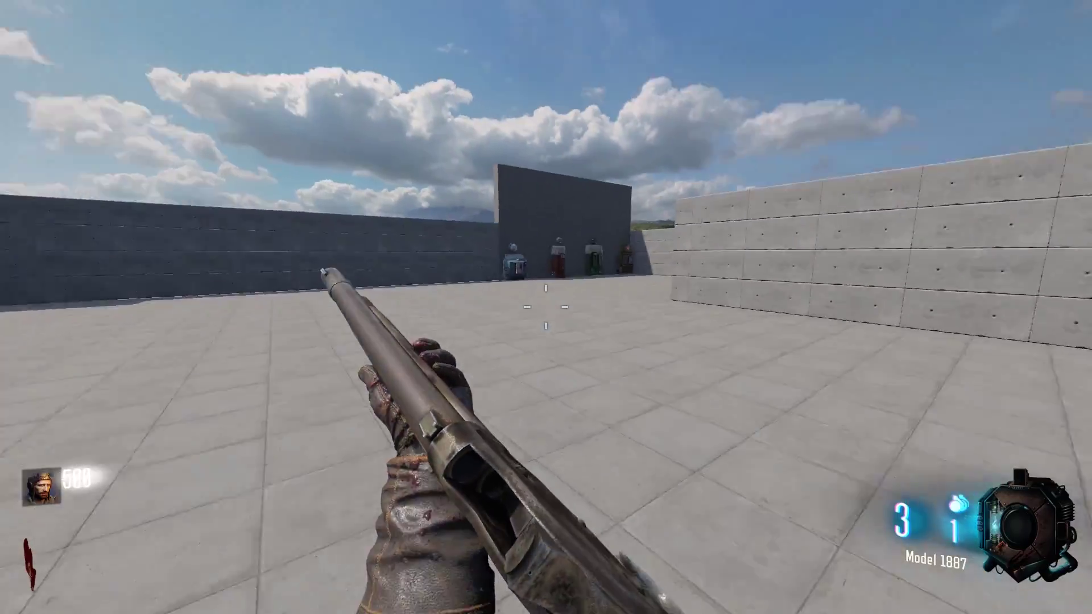
Move around the test map to check the Model 1887's movement animations, and shoot the approaching zombie.
key(w)
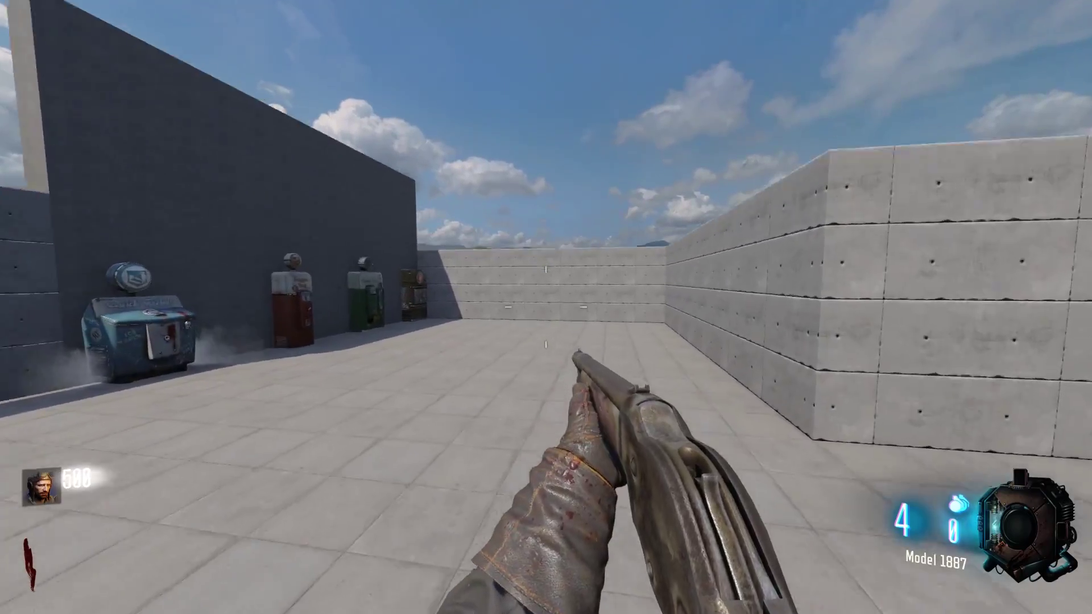
key(w)
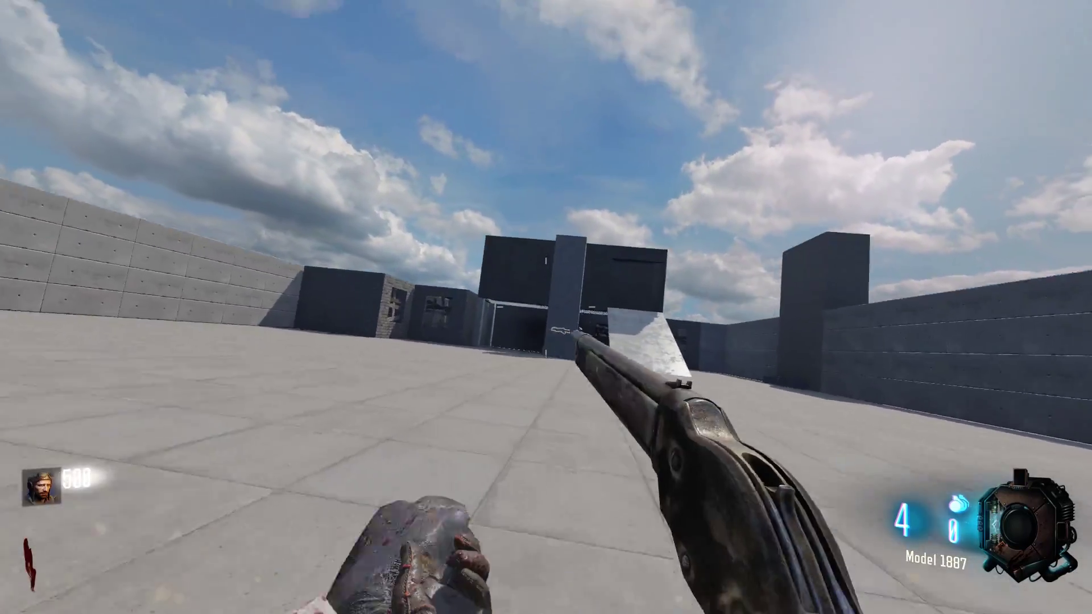
key(w)
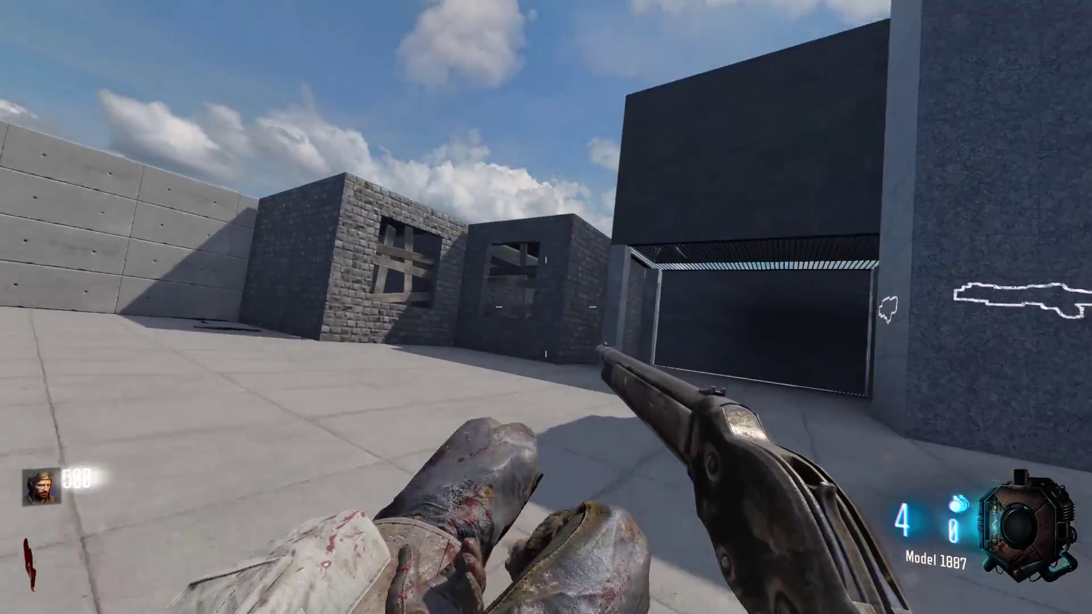
key(w)
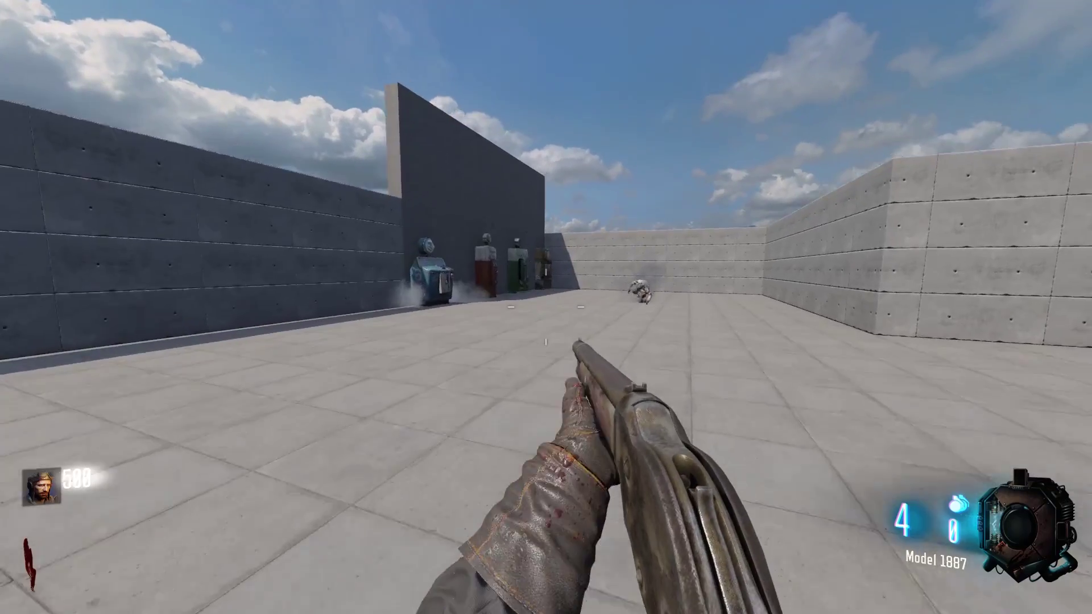
key(w)
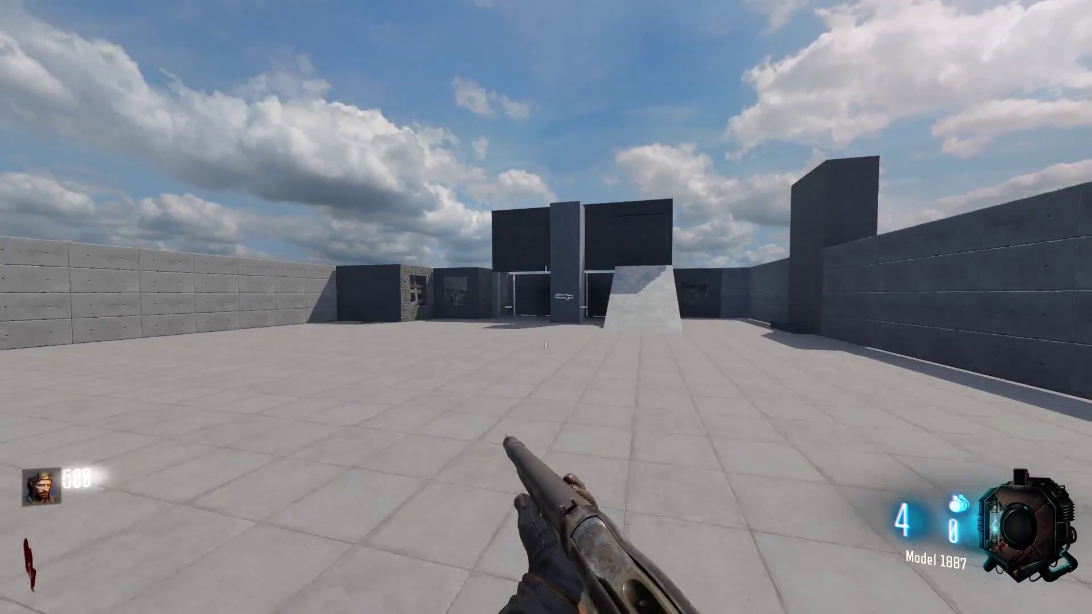
key(w)
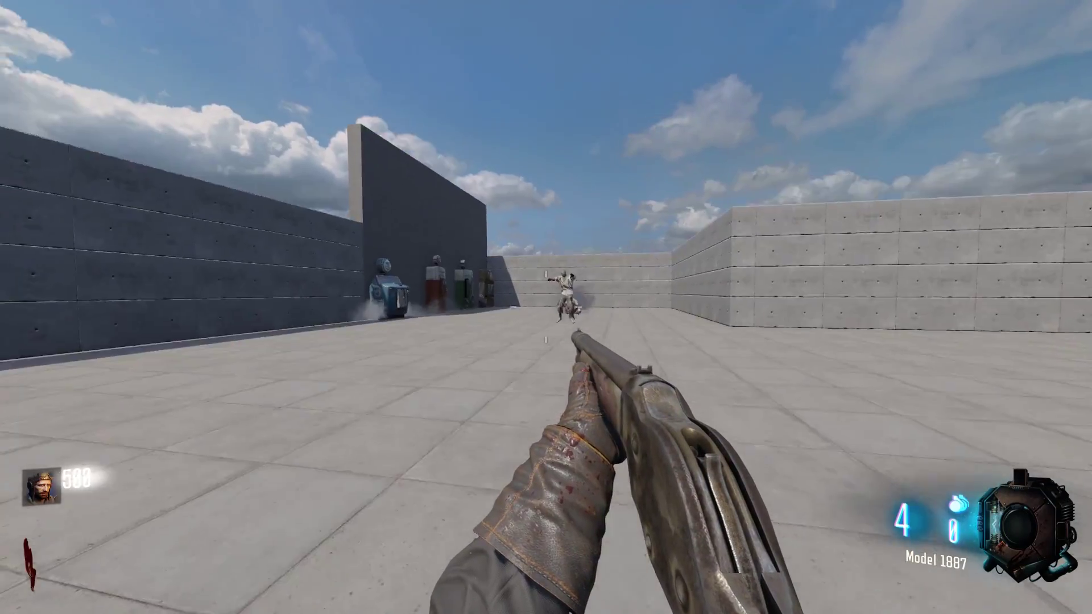
key(w)
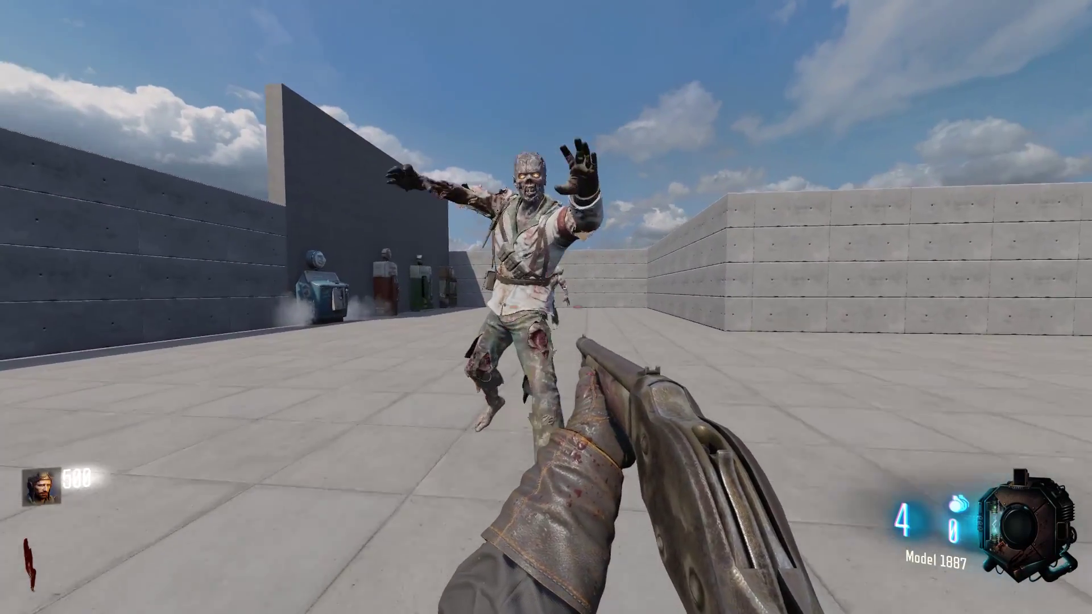
click(546, 307)
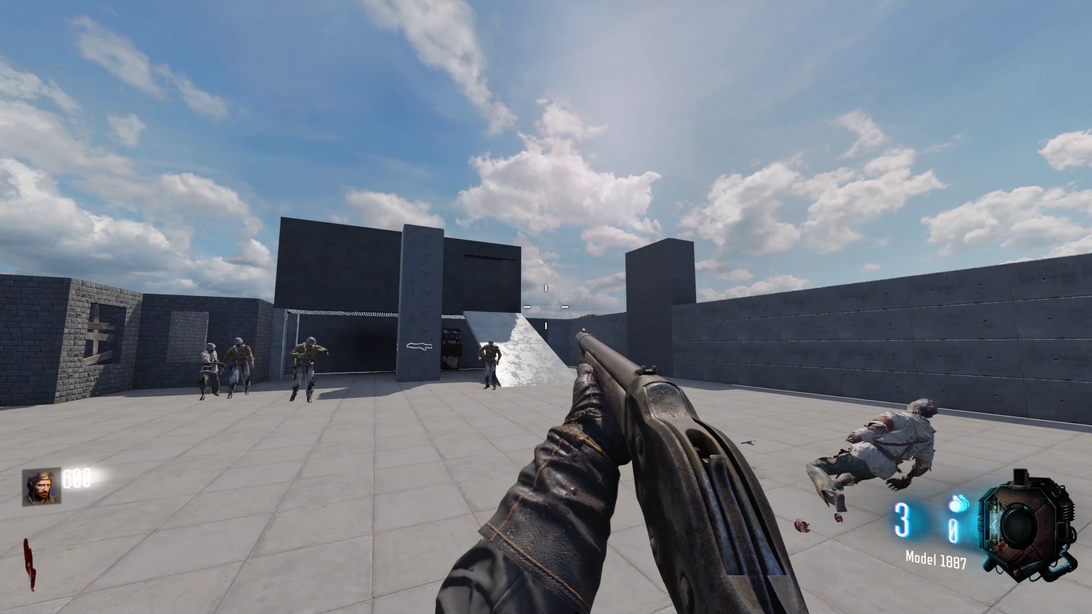
Quit the game by running the quit command in the developer console.
key(grave)
text(quit)
key(Return)
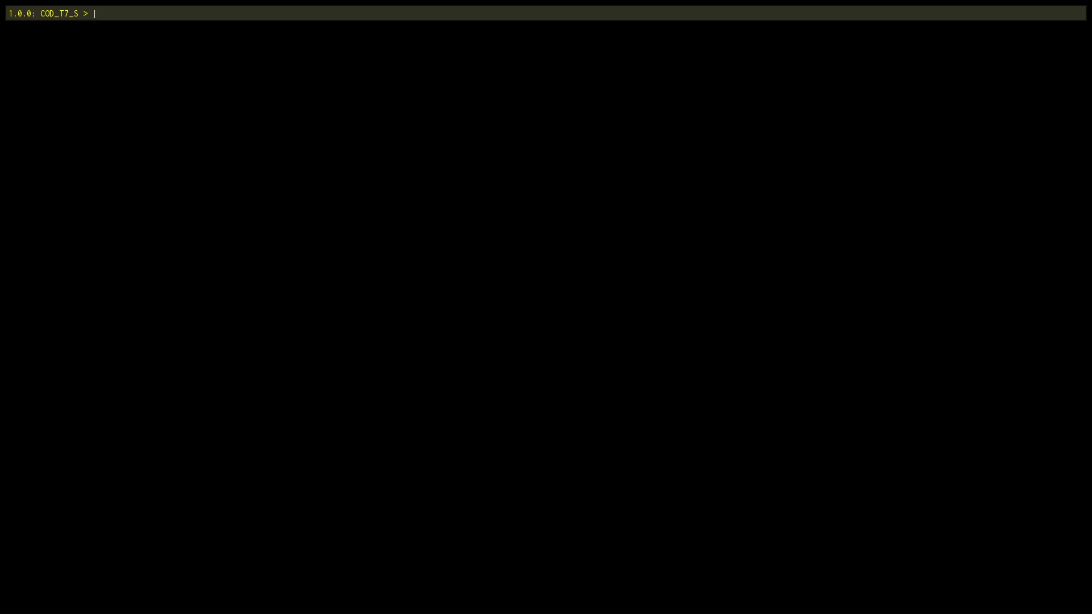